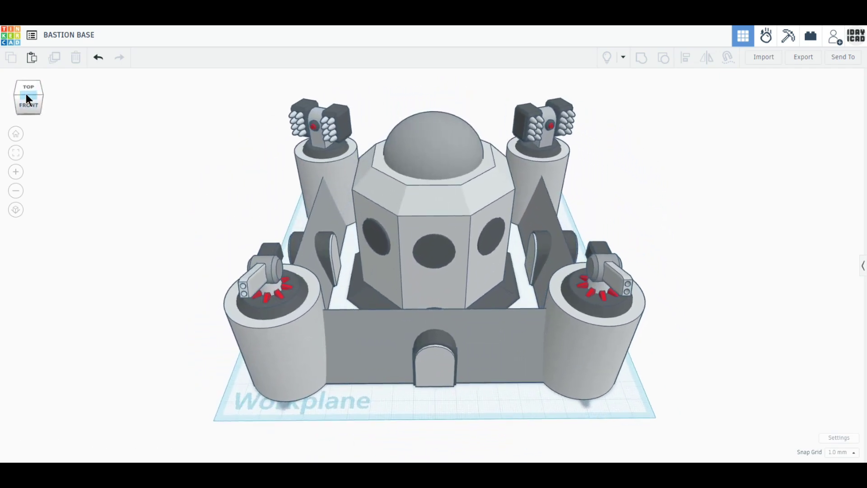
Place a box, a cylinder and a sphere apart from each other on the empty workplane
{"action": "left_click", "coordinate": [26, 95]}
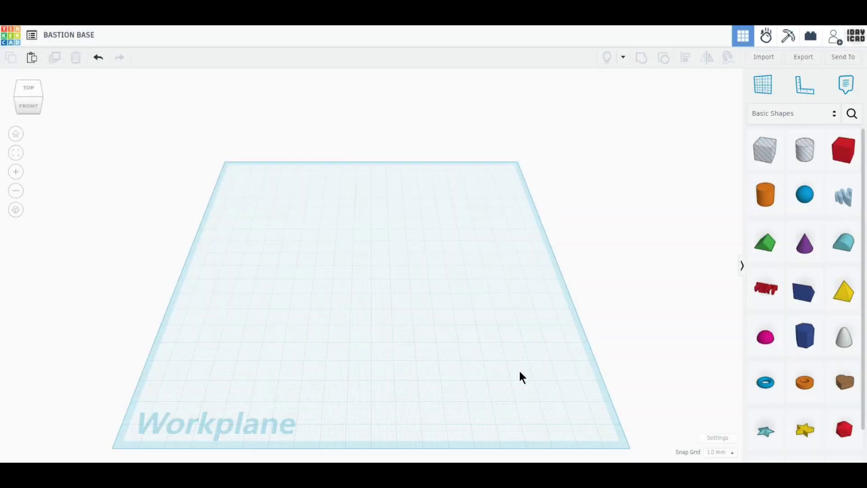
{"action": "left_click_drag", "start_coordinate": [842, 168], "coordinate": [267, 273]}
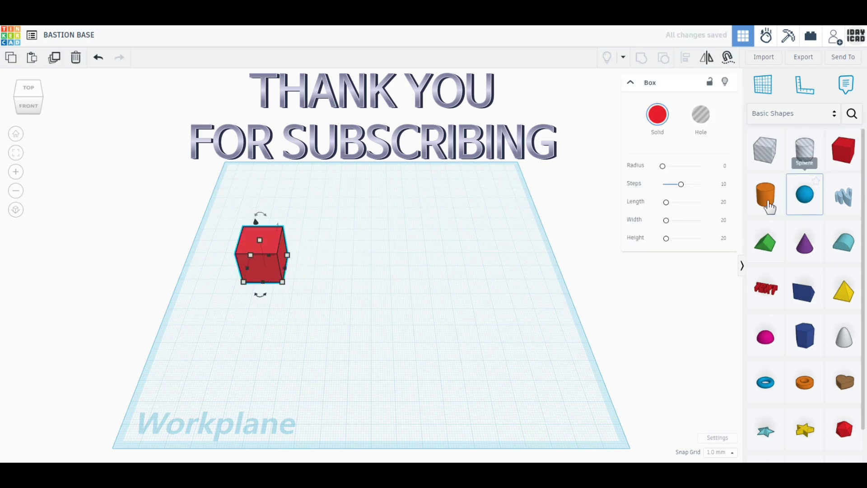
{"action": "left_click_drag", "start_coordinate": [766, 194], "coordinate": [429, 275]}
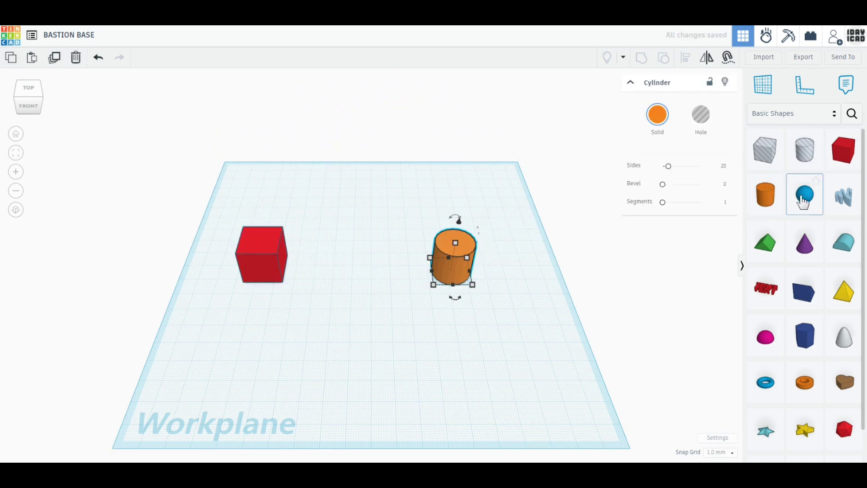
{"action": "left_click_drag", "start_coordinate": [805, 195], "coordinate": [518, 313]}
Resize the box to 30 mm wide, 50 mm deep and 40 mm high, and bevel its edges with radius 2 and 1 step
{"action": "left_click", "coordinate": [271, 274]}
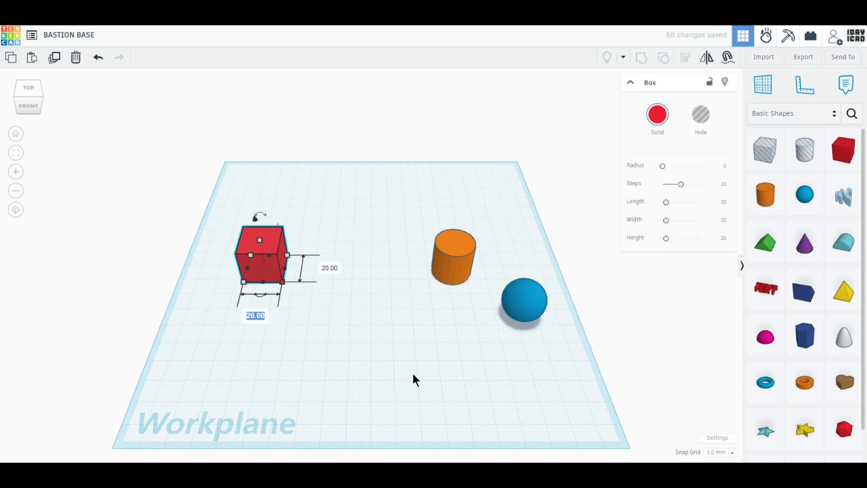
{"action": "type", "text": "30"}
{"action": "key", "text": "Return"}
{"action": "type", "text": "30"}
{"action": "key", "text": "Return"}
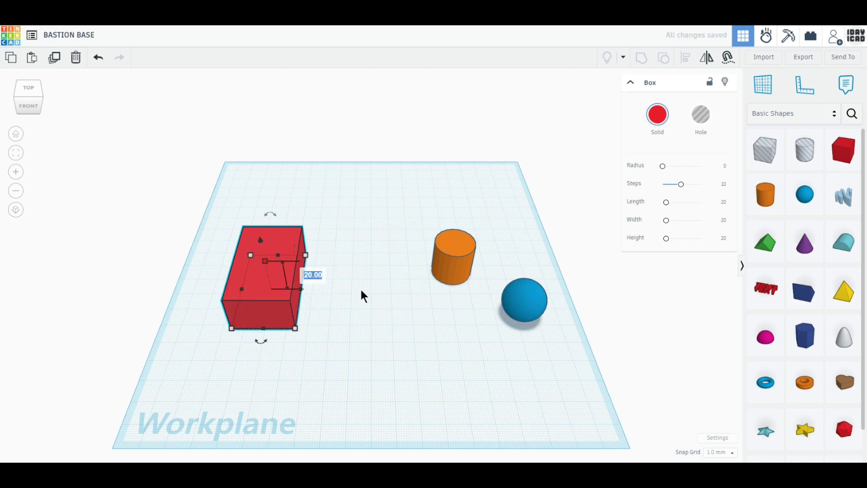
{"action": "type", "text": "40"}
{"action": "key", "text": "Return"}
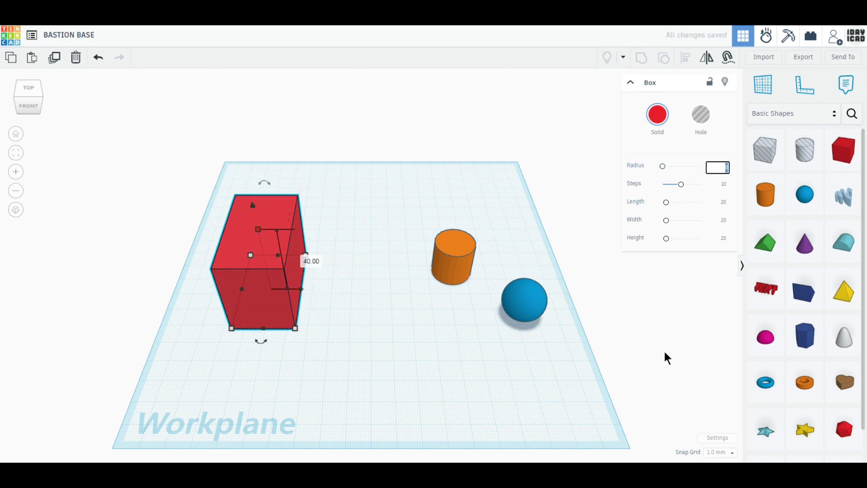
{"action": "left_click_drag", "start_coordinate": [682, 185], "coordinate": [628, 195]}
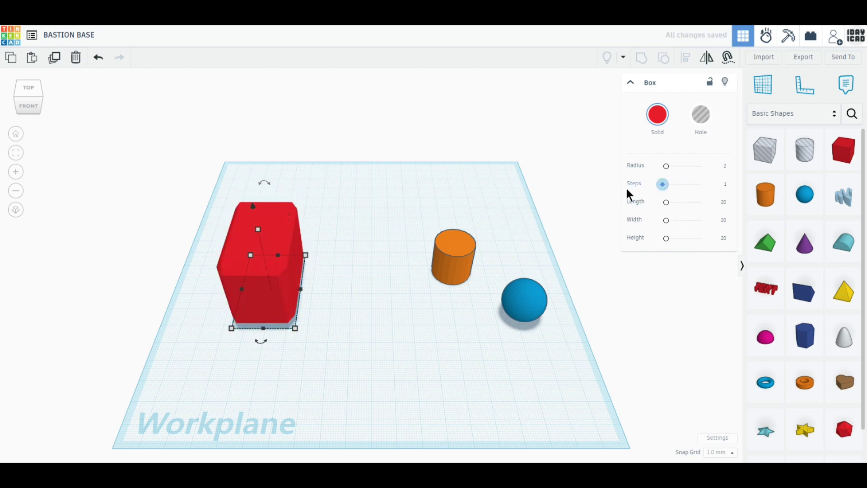
Move the sphere between the box and the cylinder and resize it to 8 by 8 mm with a height of 30 mm
{"action": "left_click_drag", "start_coordinate": [532, 303], "coordinate": [406, 314]}
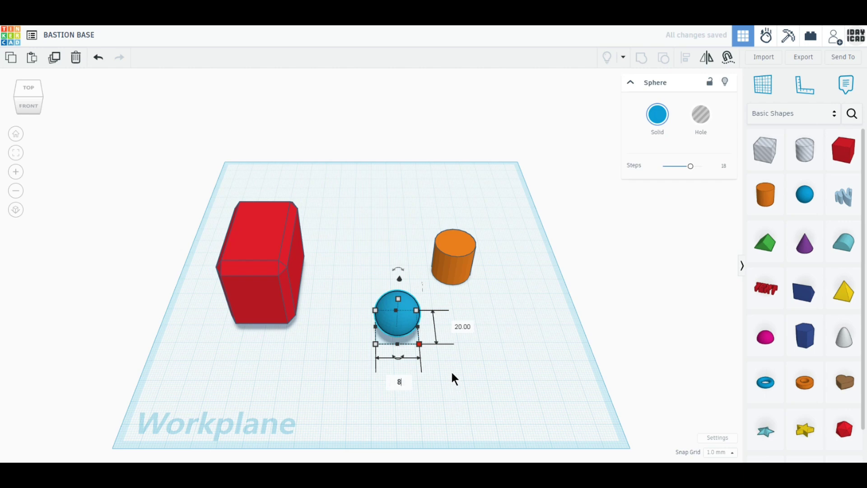
{"action": "key", "text": "Tab"}
{"action": "type", "text": "8"}
{"action": "key", "text": "Return"}
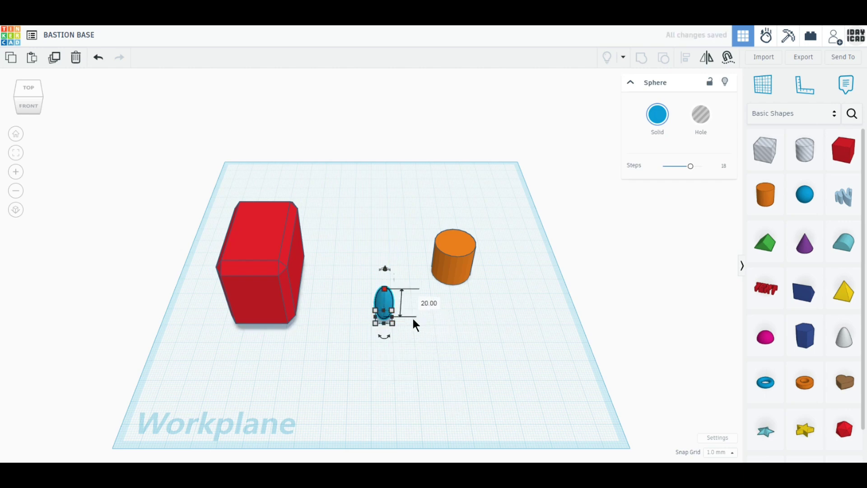
{"action": "type", "text": "30"}
{"action": "key", "text": "Return"}
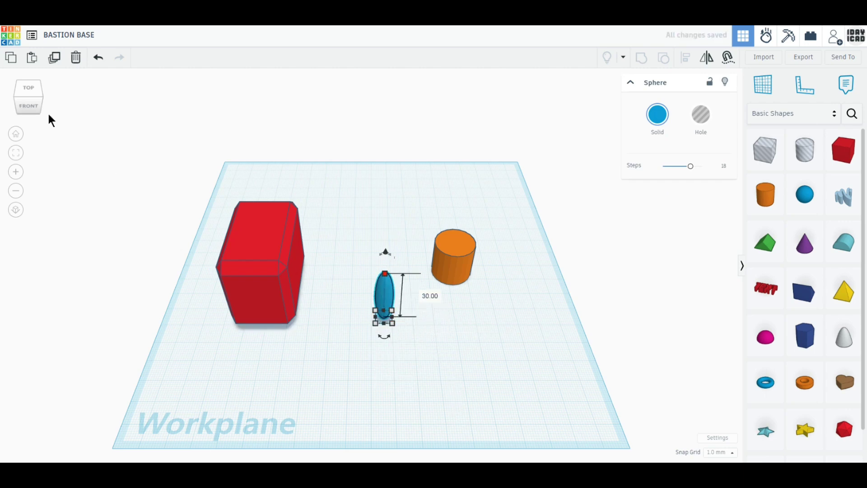
Switch to an orthographic top view and shift the box 6 mm toward the sphere and 2 mm back
{"action": "left_click", "coordinate": [16, 211]}
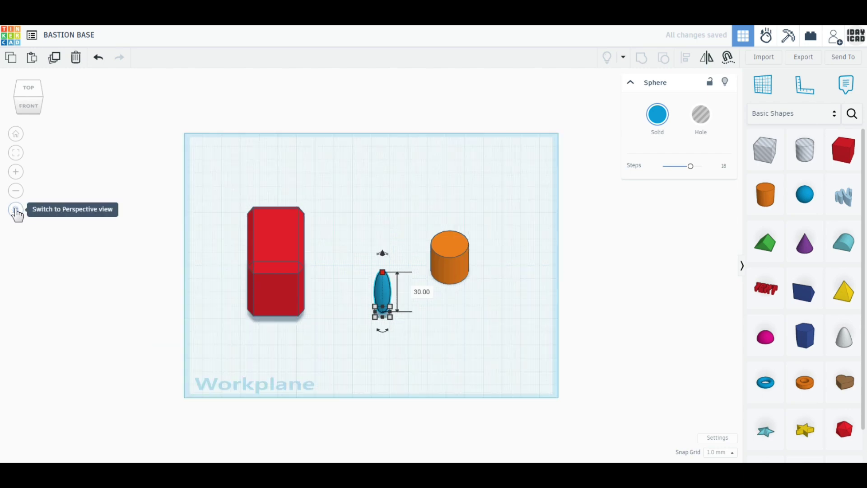
{"action": "left_click", "coordinate": [22, 89]}
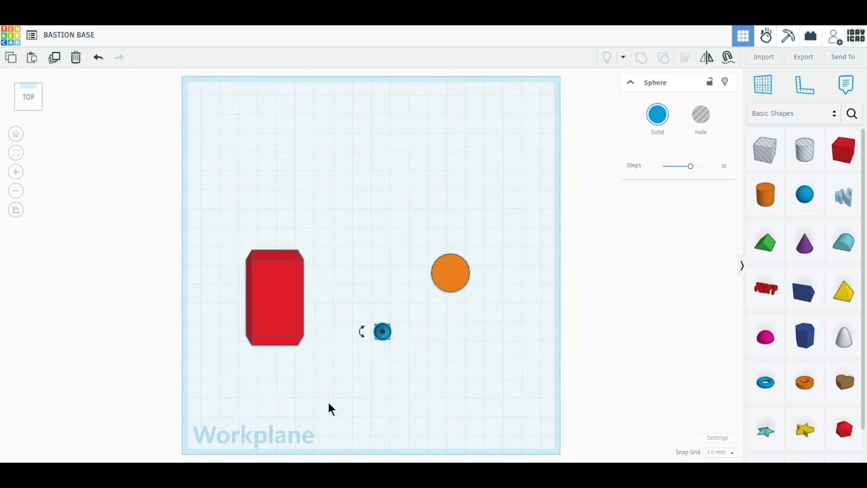
{"action": "scroll", "coordinate": [271, 379], "scroll_direction": "up", "scroll_amount": 5}
{"action": "left_click_drag", "start_coordinate": [197, 349], "coordinate": [219, 335]}
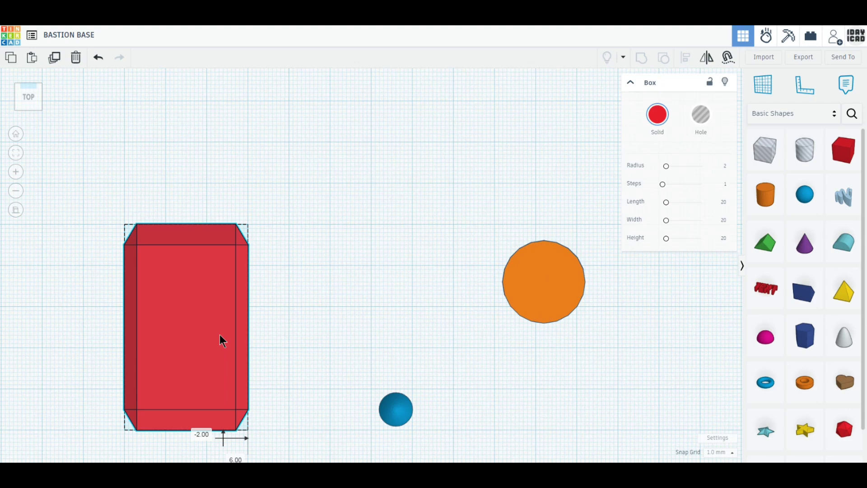
Raise the stretched sphere 25 mm above the workplane
{"action": "right_click_drag", "start_coordinate": [220, 334], "coordinate": [47, 129]}
{"action": "left_click", "coordinate": [37, 95]}
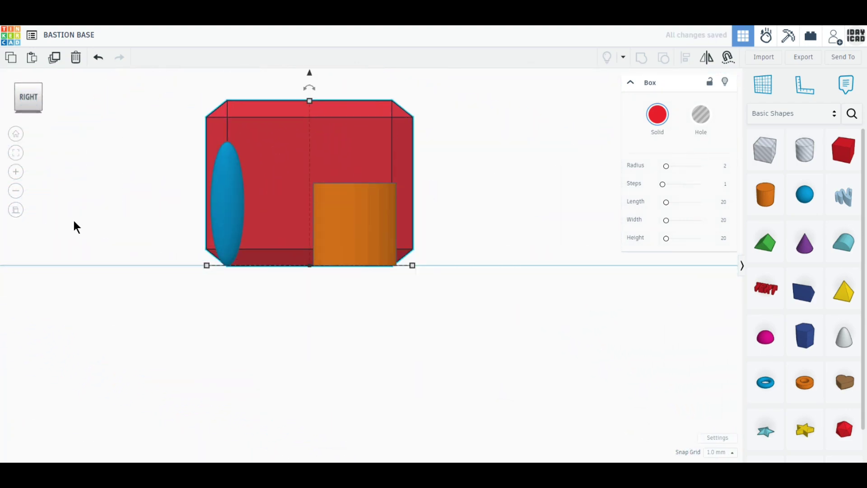
{"action": "left_click", "coordinate": [228, 288]}
{"action": "left_click_drag", "start_coordinate": [223, 224], "coordinate": [220, 116]}
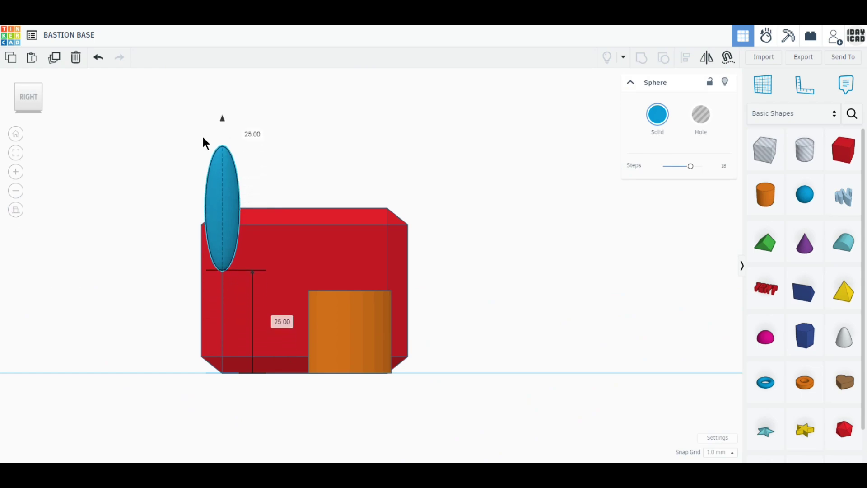
Position the stretched sphere over a rear corner of the box and place a duplicate beside it at 12 mm spacing
{"action": "right_click_drag", "start_coordinate": [202, 137], "coordinate": [58, 159]}
{"action": "left_click", "coordinate": [29, 96]}
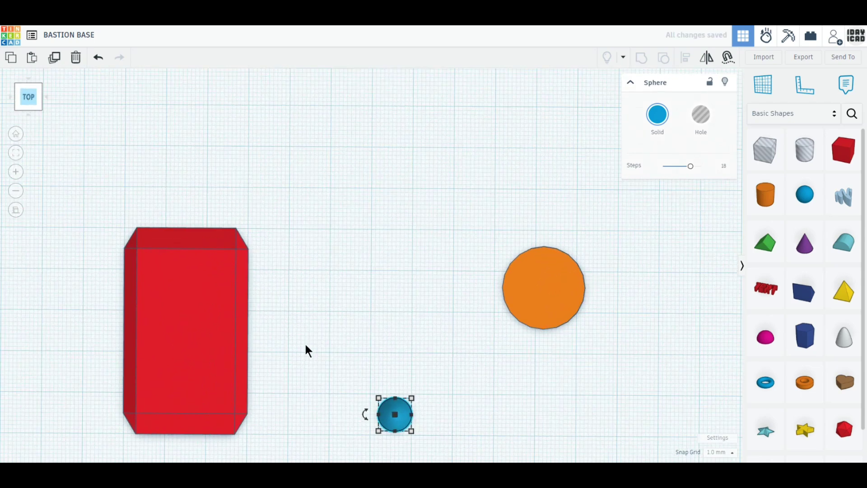
{"action": "left_click", "coordinate": [365, 289]}
{"action": "left_click_drag", "start_coordinate": [439, 369], "coordinate": [245, 226]}
{"action": "left_click", "coordinate": [55, 58]}
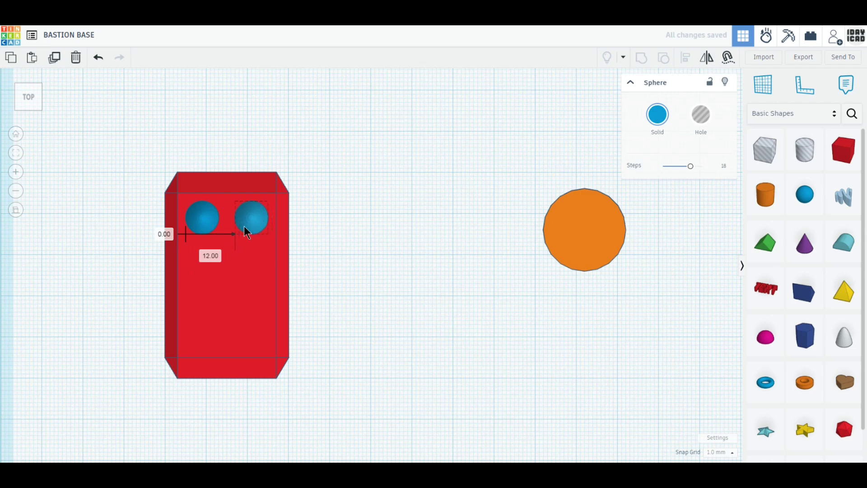
{"action": "left_click", "coordinate": [204, 225], "text": "shift"}
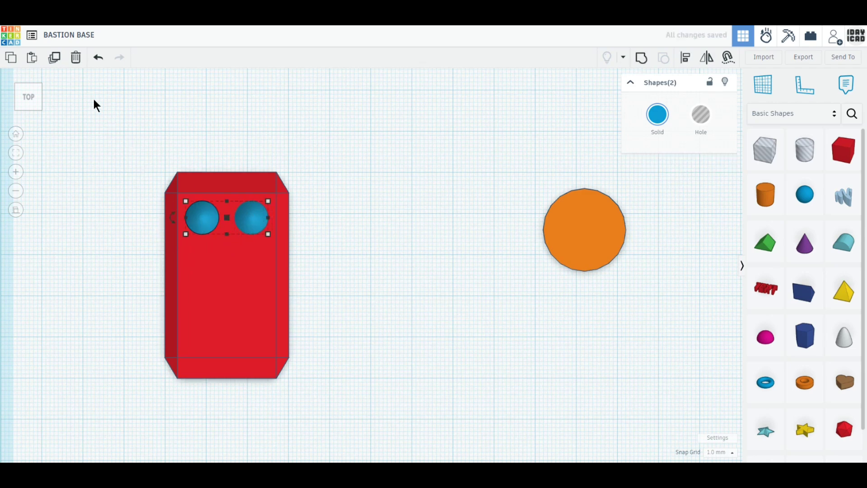
{"action": "left_click", "coordinate": [55, 64]}
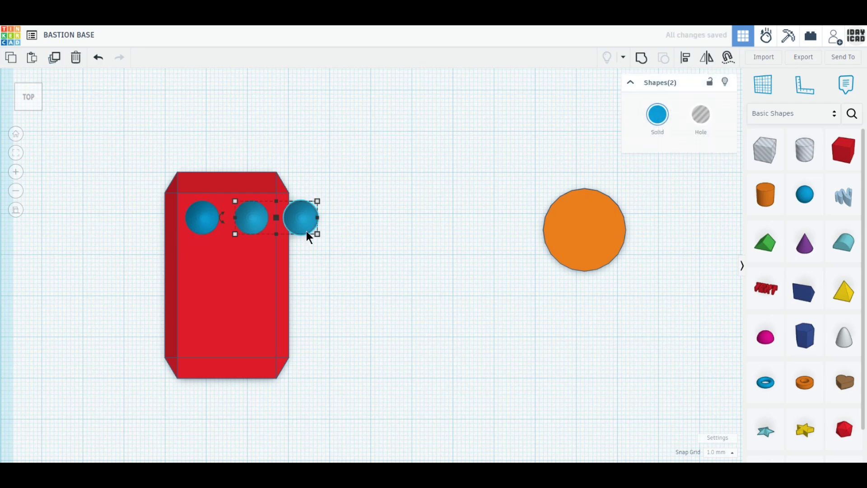
{"action": "left_click", "coordinate": [76, 58]}
Duplicate the pair of spheres repeatedly toward the front at 10 mm spacing to form four rows on the box
{"action": "left_click", "coordinate": [194, 220]}
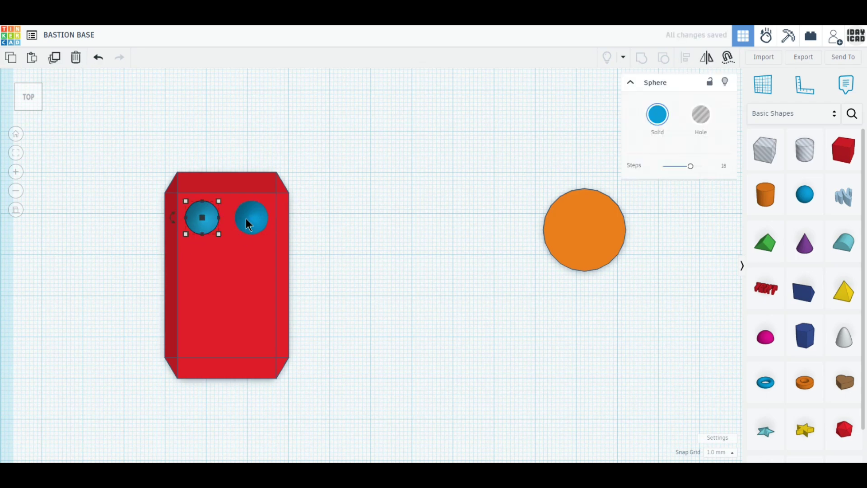
{"action": "left_click_drag", "start_coordinate": [168, 150], "coordinate": [249, 261]}
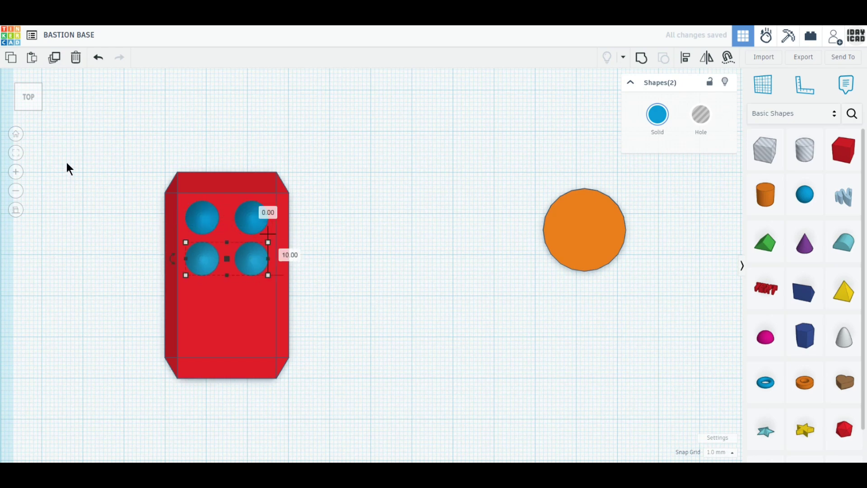
{"action": "left_click", "coordinate": [55, 58]}
{"action": "left_click", "coordinate": [58, 63]}
Shift all eight spheres together 1 mm back on top of the box
{"action": "left_click_drag", "start_coordinate": [95, 206], "coordinate": [246, 384]}
{"action": "left_click", "coordinate": [240, 369], "text": "shift"}
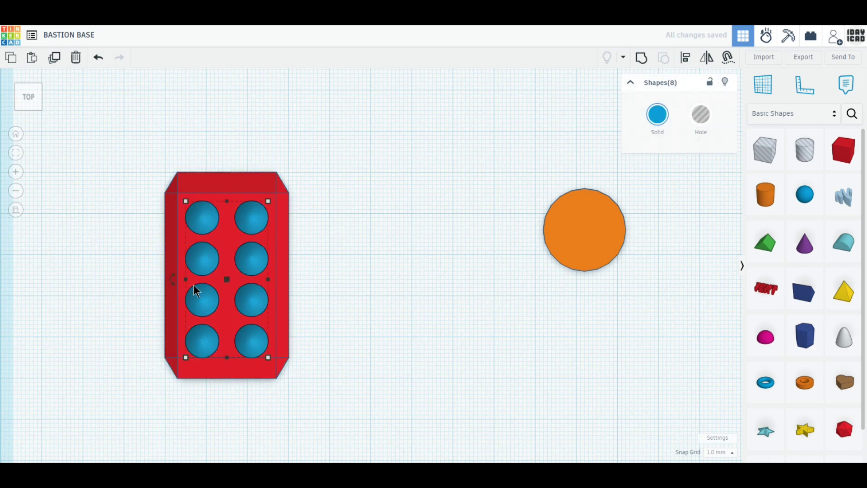
{"action": "left_click_drag", "start_coordinate": [245, 255], "coordinate": [245, 254]}
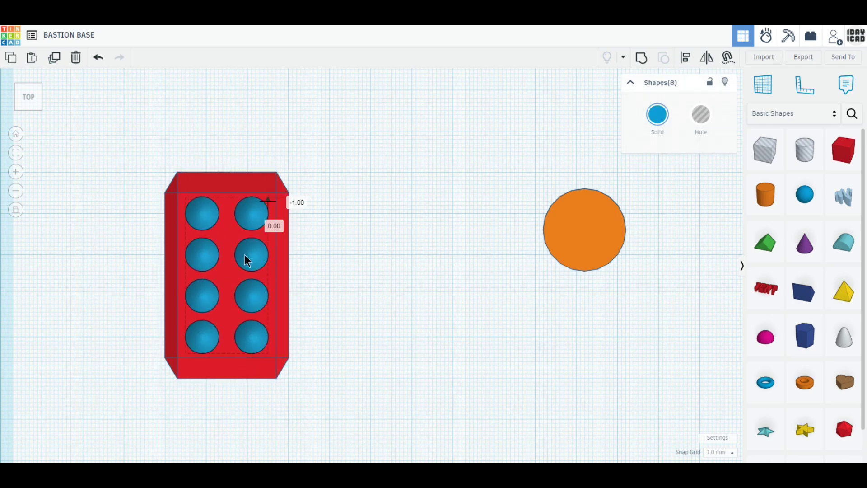
{"action": "left_click", "coordinate": [355, 319]}
Recolour all eight spheres light grey
{"action": "right_click_drag", "start_coordinate": [264, 353], "coordinate": [86, 212]}
{"action": "left_click", "coordinate": [36, 94]}
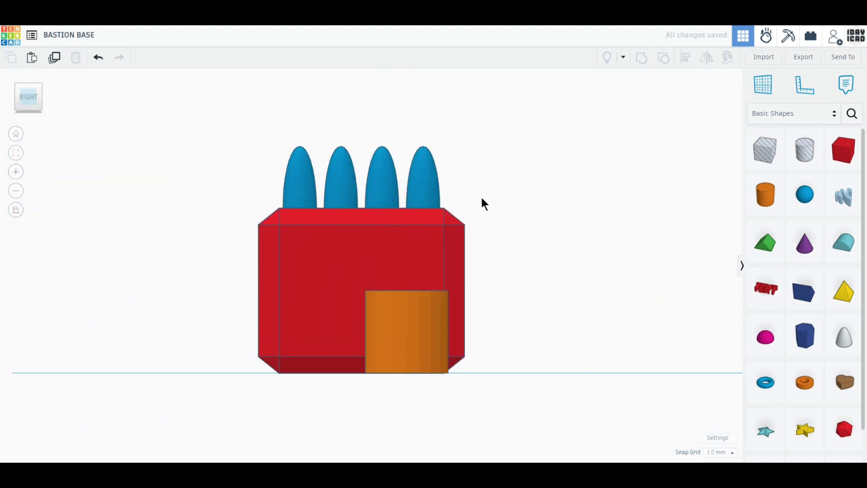
{"action": "left_click_drag", "start_coordinate": [482, 202], "coordinate": [190, 110]}
{"action": "left_click", "coordinate": [656, 118]}
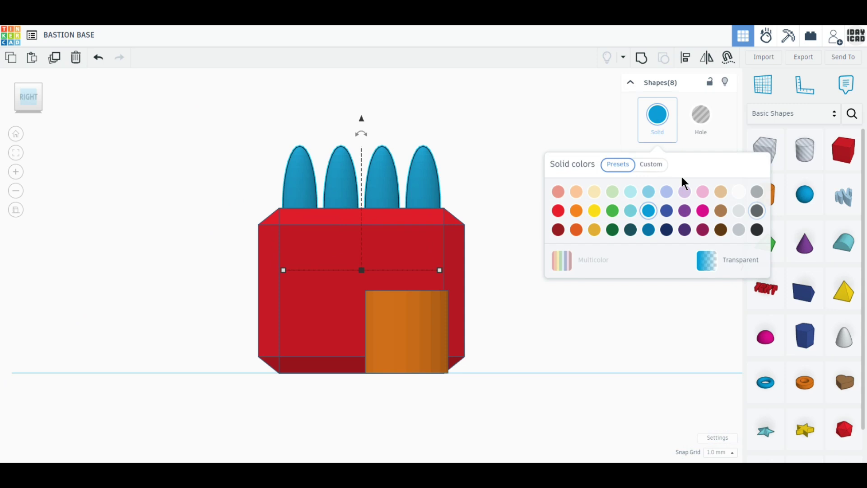
{"action": "left_click", "coordinate": [745, 216]}
Recolour the bevelled box dark grey
{"action": "left_click", "coordinate": [427, 251]}
{"action": "left_click", "coordinate": [656, 118]}
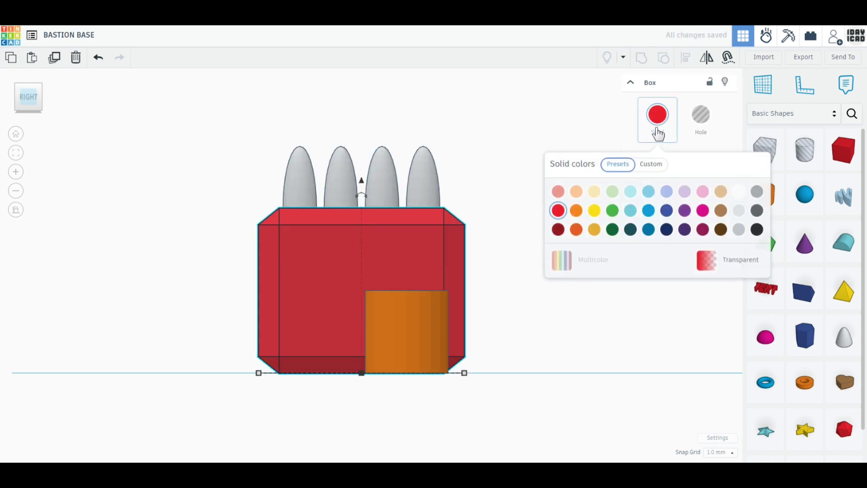
{"action": "left_click", "coordinate": [741, 229]}
{"action": "left_click", "coordinate": [444, 249]}
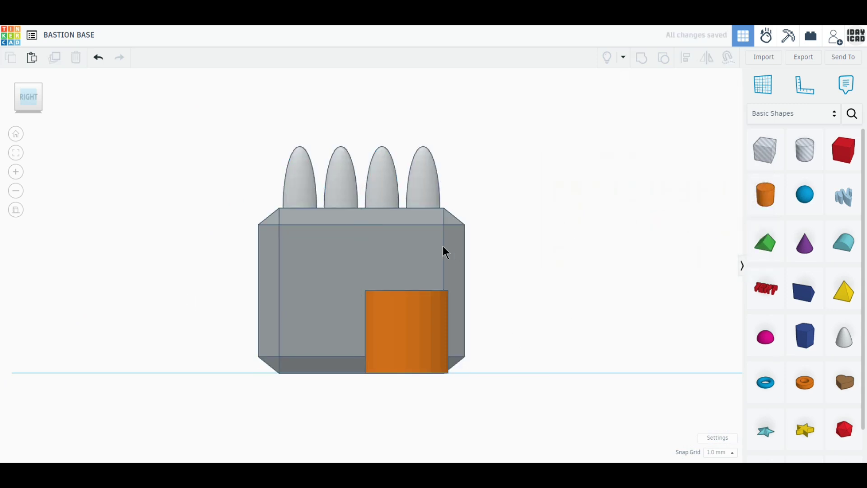
{"action": "left_click", "coordinate": [656, 117]}
{"action": "left_click", "coordinate": [758, 210]}
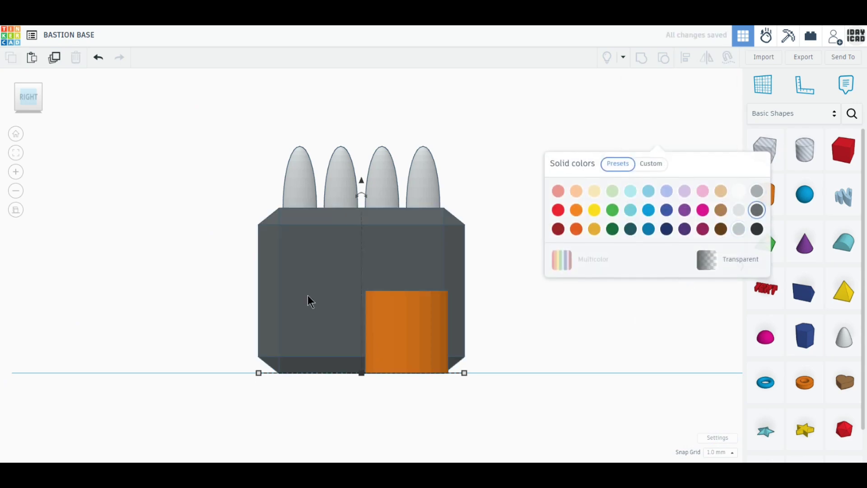
Lay the cylinder on its side near the box by rotating it 90°, with 64 sides, raised 10 mm above the workplane
{"action": "right_click_drag", "start_coordinate": [308, 298], "coordinate": [208, 321]}
{"action": "left_click_drag", "start_coordinate": [552, 393], "coordinate": [420, 326]}
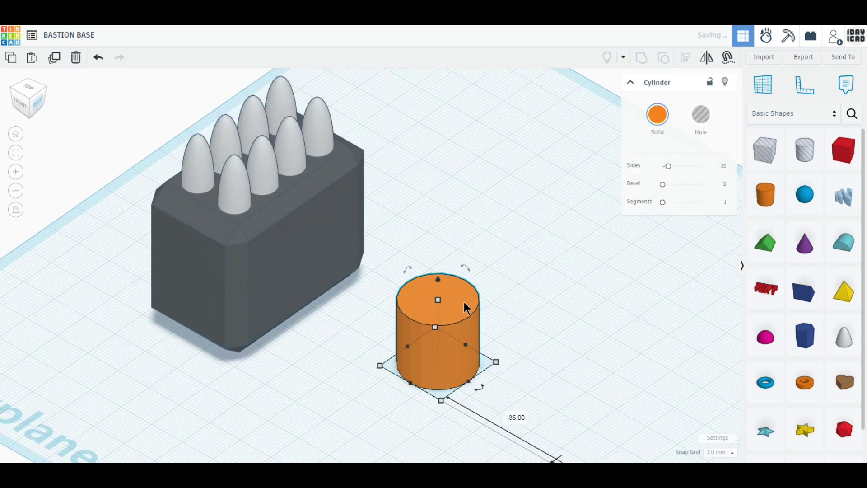
{"action": "left_click_drag", "start_coordinate": [468, 268], "coordinate": [500, 337]}
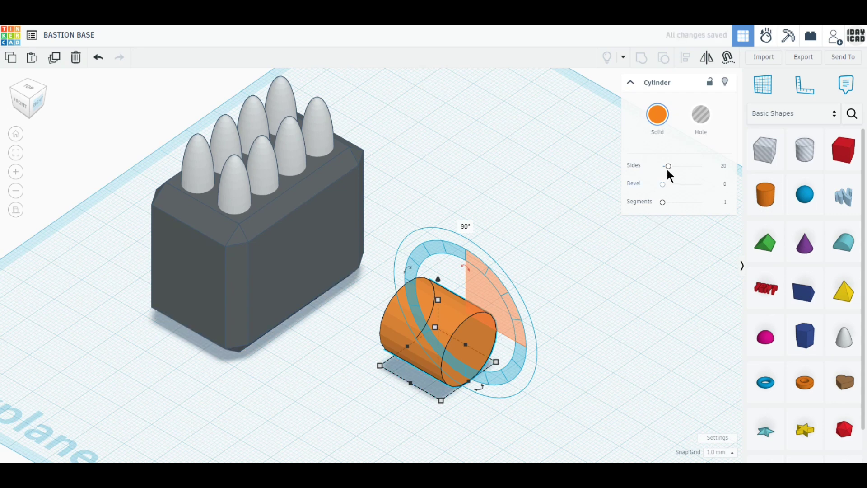
{"action": "left_click_drag", "start_coordinate": [668, 166], "coordinate": [786, 174]}
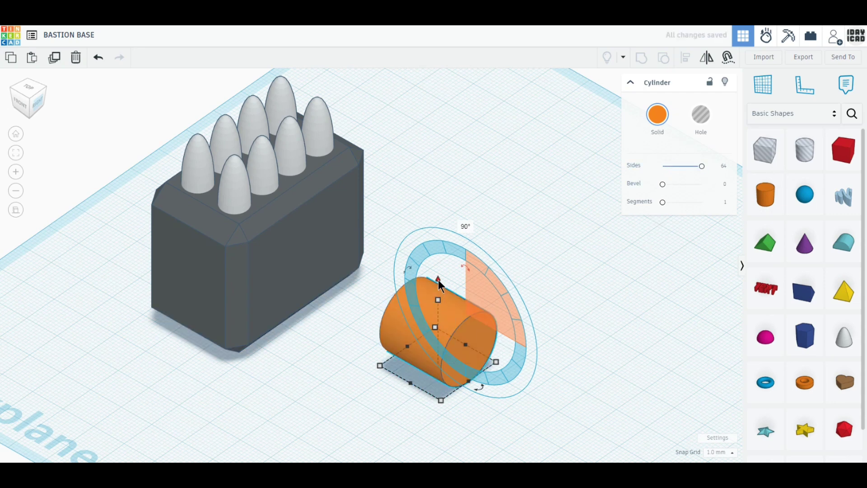
{"action": "left_click_drag", "start_coordinate": [439, 283], "coordinate": [446, 247]}
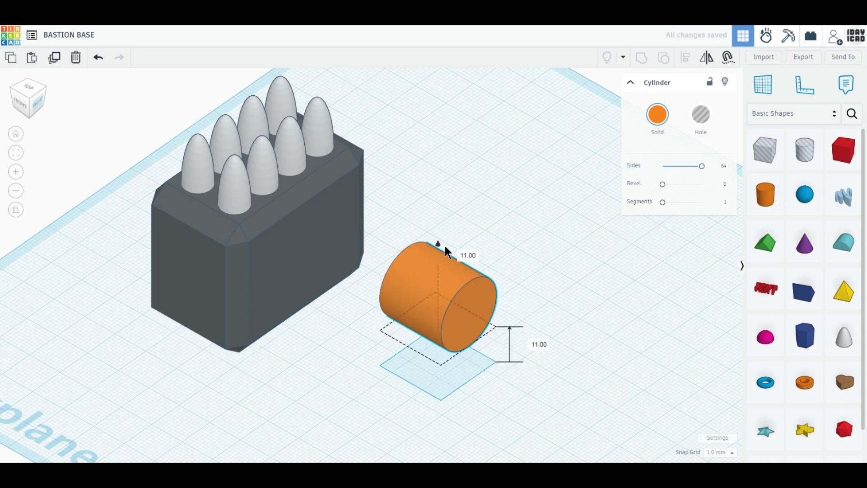
Place the cylinder against the middle of the box's right side and lengthen it to 30 mm
{"action": "left_click", "coordinate": [29, 91]}
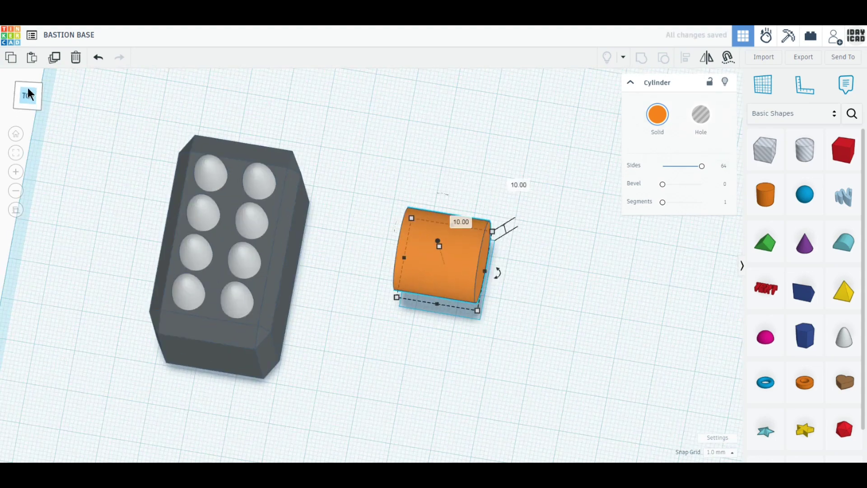
{"action": "left_click_drag", "start_coordinate": [427, 266], "coordinate": [323, 302]}
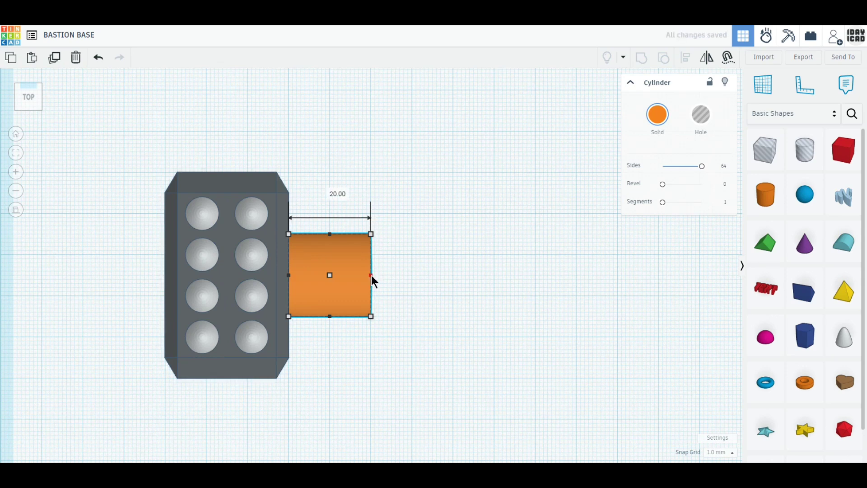
{"action": "left_click_drag", "start_coordinate": [372, 275], "coordinate": [412, 280]}
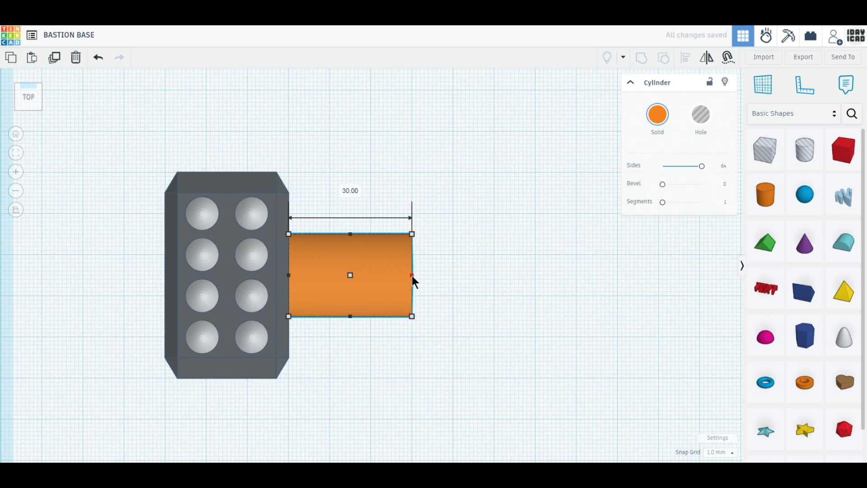
Duplicate the missile pod with its eight missiles and place the copy against the free end of the connecting cylinder
{"action": "left_click_drag", "start_coordinate": [262, 407], "coordinate": [114, 138]}
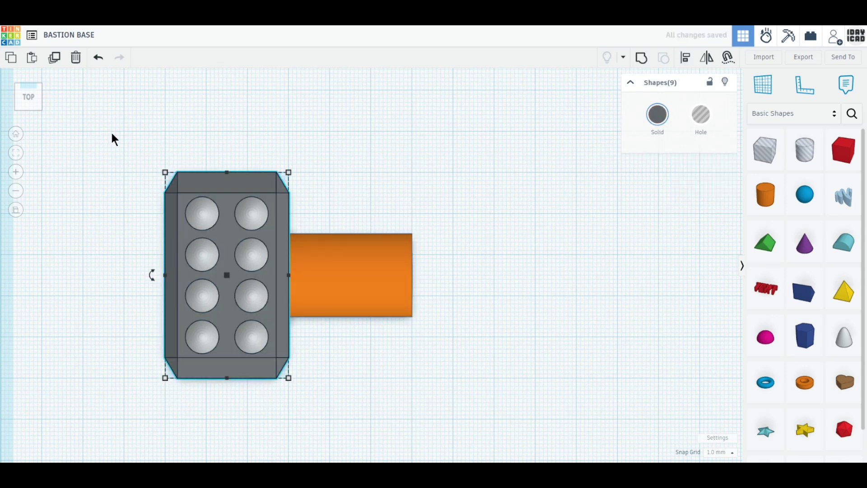
{"action": "left_click", "coordinate": [57, 64]}
{"action": "left_click_drag", "start_coordinate": [215, 276], "coordinate": [466, 283]}
{"action": "middle_click_drag", "start_coordinate": [622, 330], "coordinate": [500, 311]}
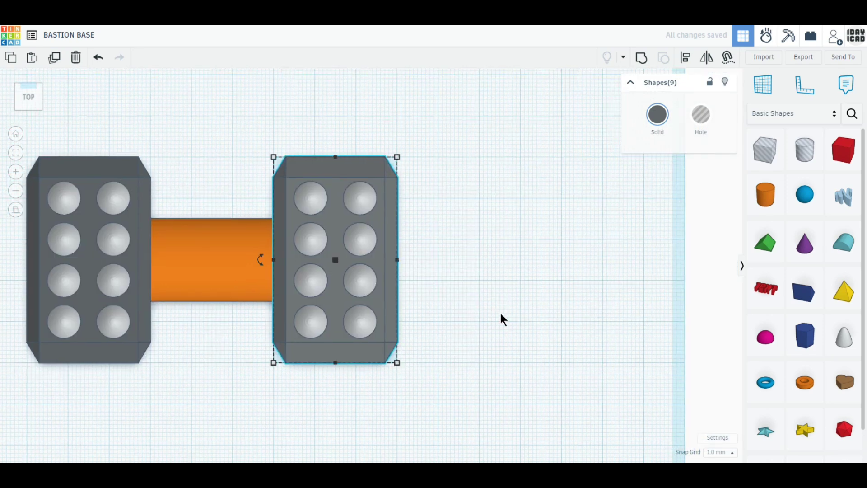
Add a 64-sided cylinder beside the pods, and a box lengthened to 30 mm
{"action": "left_click_drag", "start_coordinate": [767, 194], "coordinate": [521, 240]}
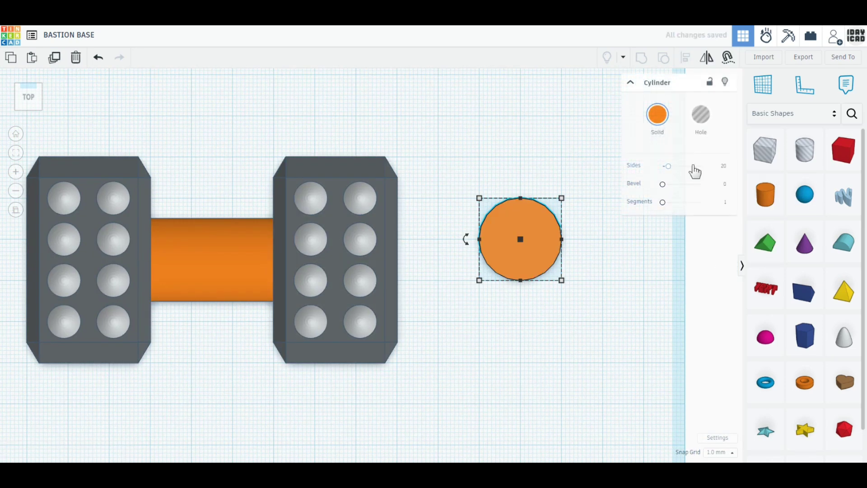
{"action": "left_click_drag", "start_coordinate": [694, 171], "coordinate": [750, 170]}
{"action": "left_click_drag", "start_coordinate": [854, 159], "coordinate": [626, 312]}
{"action": "left_click_drag", "start_coordinate": [627, 355], "coordinate": [625, 398]}
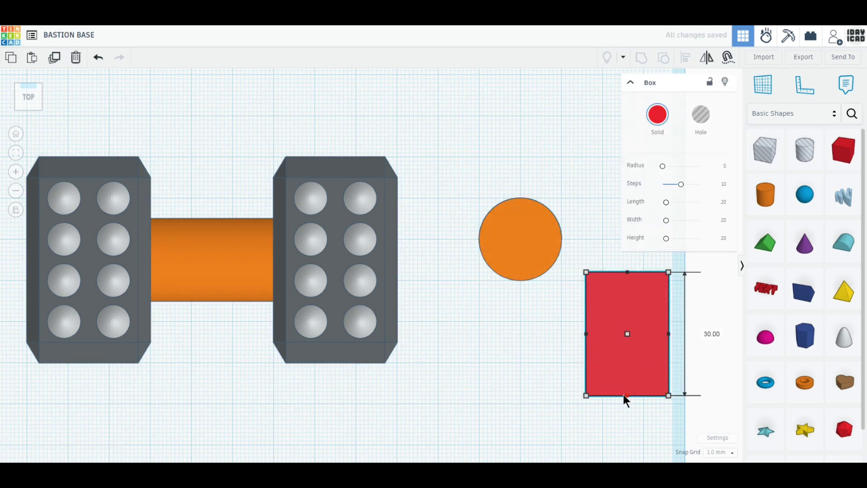
Overlap the red box with half of the new cylinder to form a round-ended block, and group the two shapes
{"action": "left_click_drag", "start_coordinate": [622, 367], "coordinate": [515, 333]}
{"action": "left_click", "coordinate": [516, 229], "text": "shift"}
{"action": "middle_click_drag", "start_coordinate": [561, 301], "coordinate": [462, 303]}
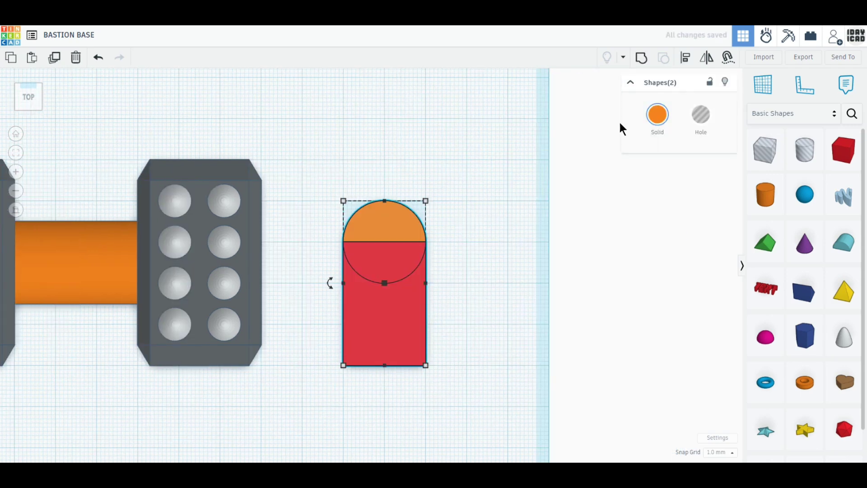
{"action": "left_click", "coordinate": [642, 58]}
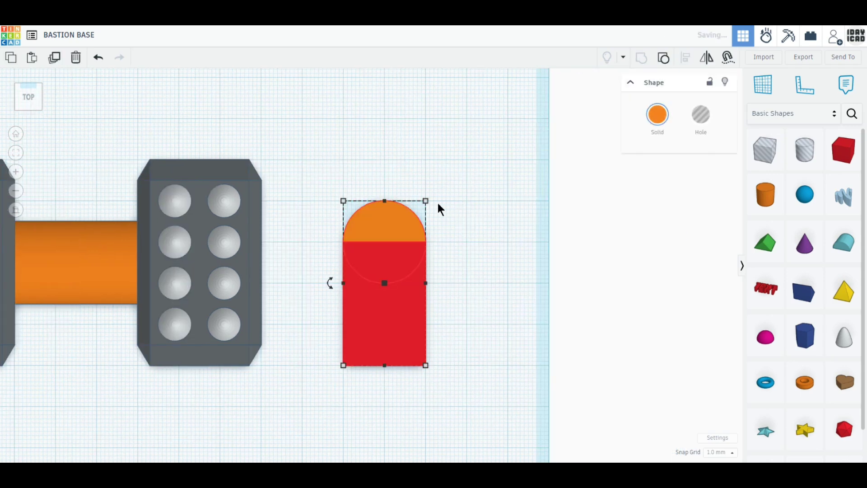
Resize the grouped round-ended block to 30 mm wide, 60 mm long and 26 mm high
{"action": "left_click_drag", "start_coordinate": [427, 202], "coordinate": [467, 118]}
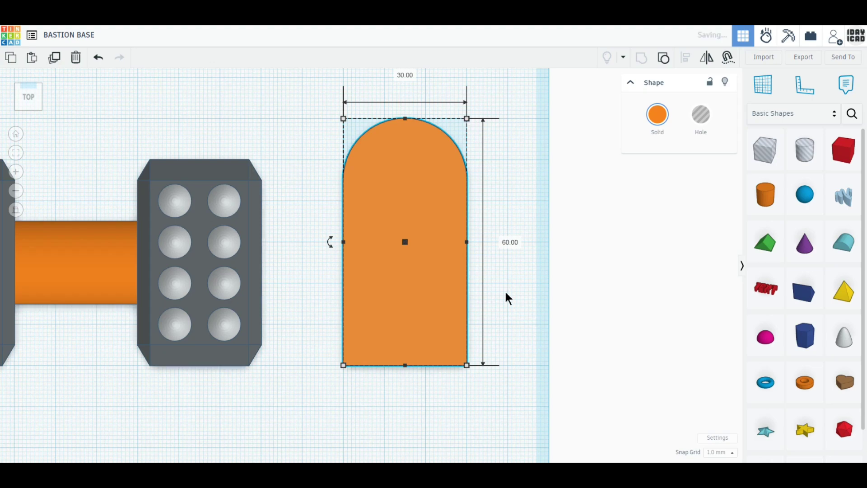
{"action": "scroll", "coordinate": [532, 348], "scroll_direction": "down", "scroll_amount": 2}
{"action": "right_click_drag", "start_coordinate": [532, 348], "coordinate": [451, 278]}
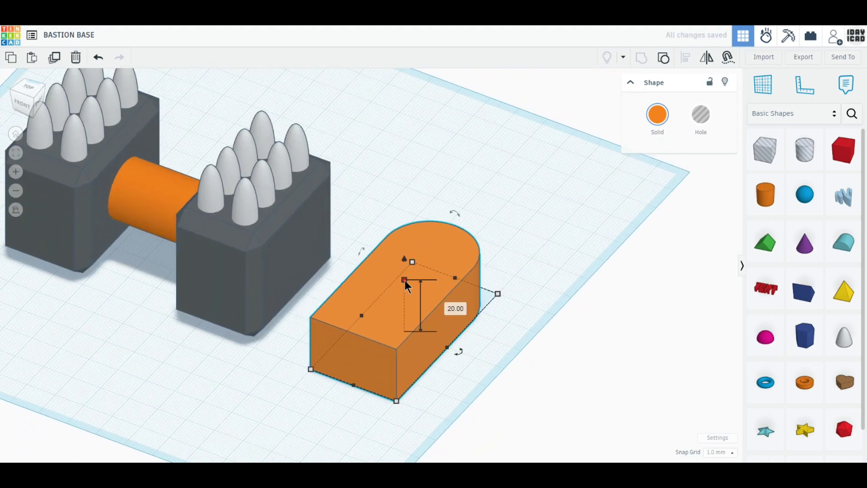
{"action": "left_click_drag", "start_coordinate": [405, 262], "coordinate": [405, 264]}
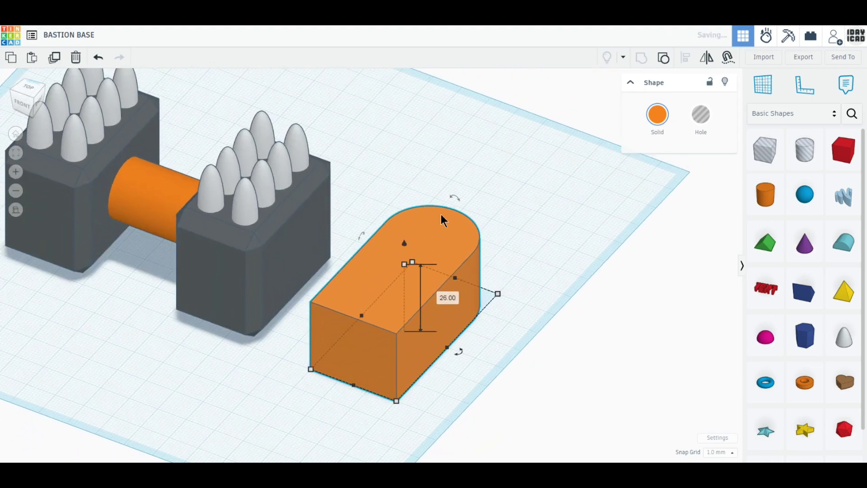
Rotate the round-ended block onto its side, increase its height and lengthen it to 70 mm
{"action": "left_click_drag", "start_coordinate": [454, 196], "coordinate": [477, 260]}
{"action": "left_click_drag", "start_coordinate": [404, 259], "coordinate": [403, 208]}
{"action": "right_click_drag", "start_coordinate": [405, 358], "coordinate": [418, 357]}
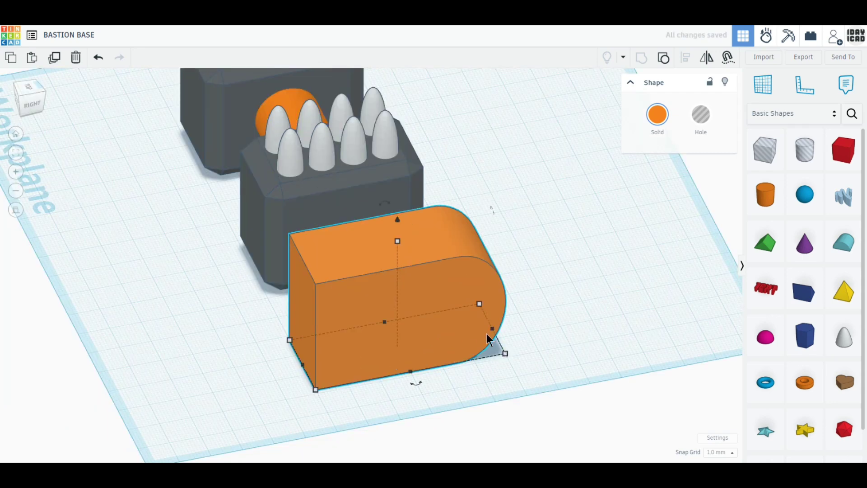
{"action": "left_click_drag", "start_coordinate": [487, 334], "coordinate": [524, 322]}
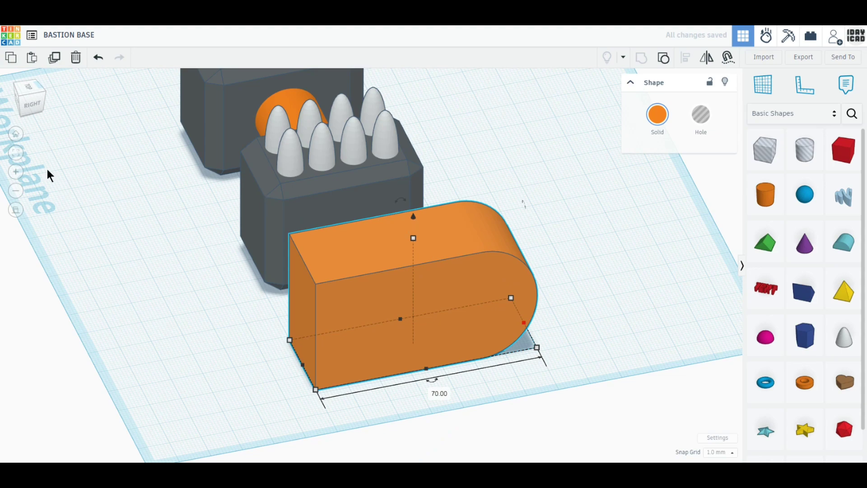
Move the round-ended block 80 mm across and 25 mm along so it sits over the connecting cylinder, centred between the pods
{"action": "right_click_drag", "start_coordinate": [48, 172], "coordinate": [105, 199]}
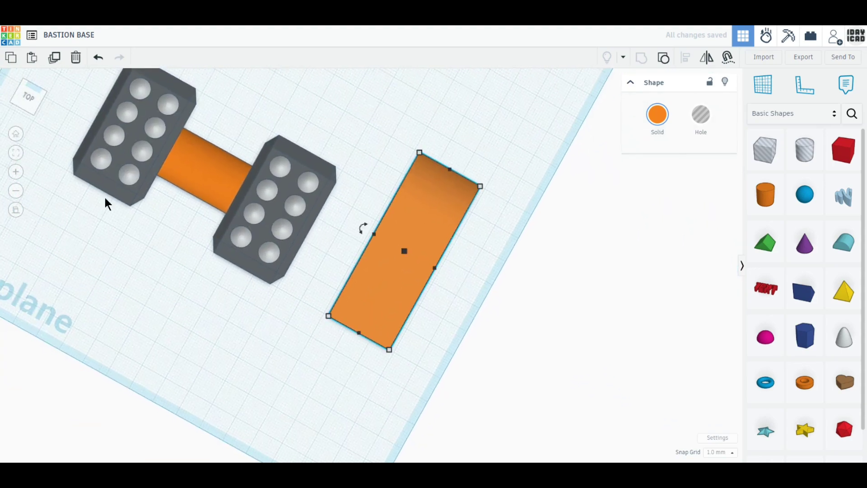
{"action": "left_click", "coordinate": [21, 100]}
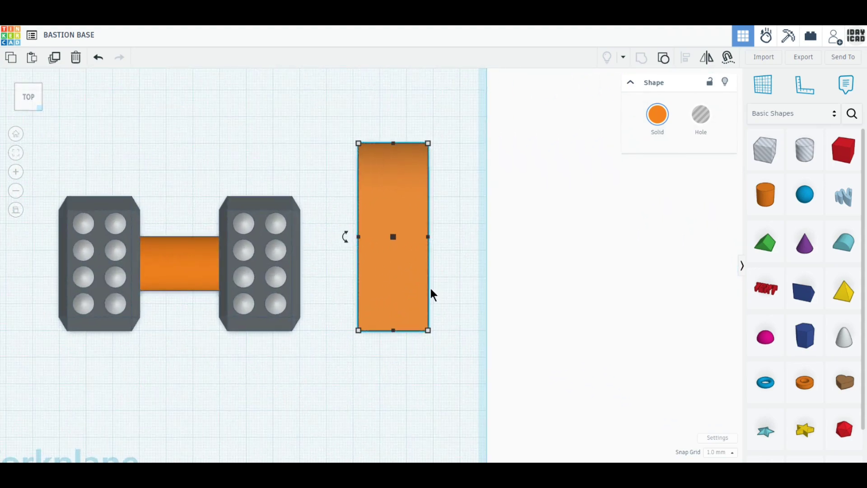
{"action": "left_click_drag", "start_coordinate": [373, 301], "coordinate": [194, 340]}
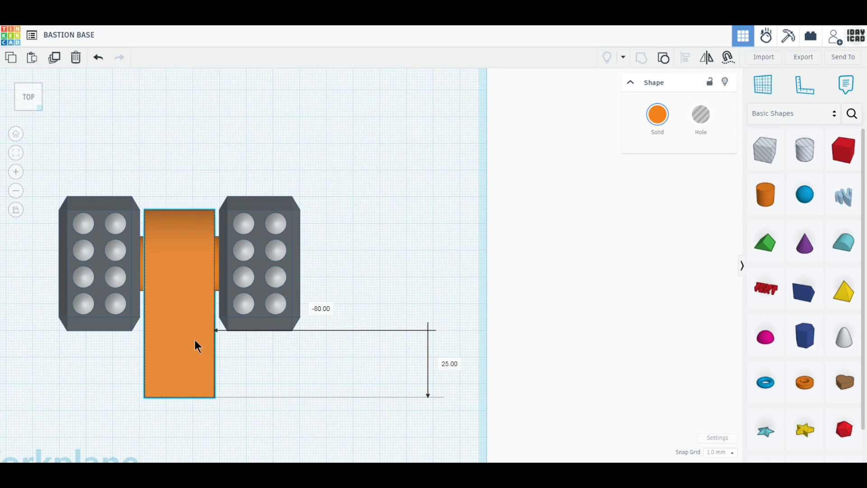
{"action": "middle_click_drag", "start_coordinate": [96, 369], "coordinate": [332, 356]}
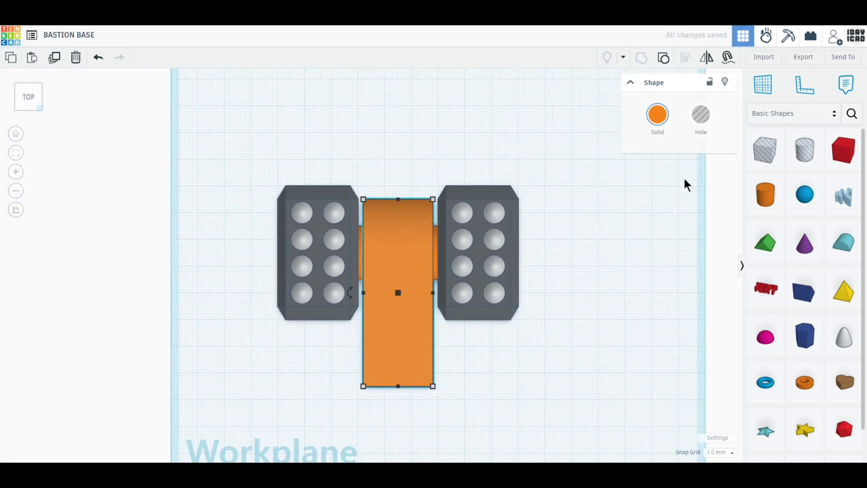
Recolour the central block light grey and the connecting cylinder black
{"action": "left_click", "coordinate": [659, 118]}
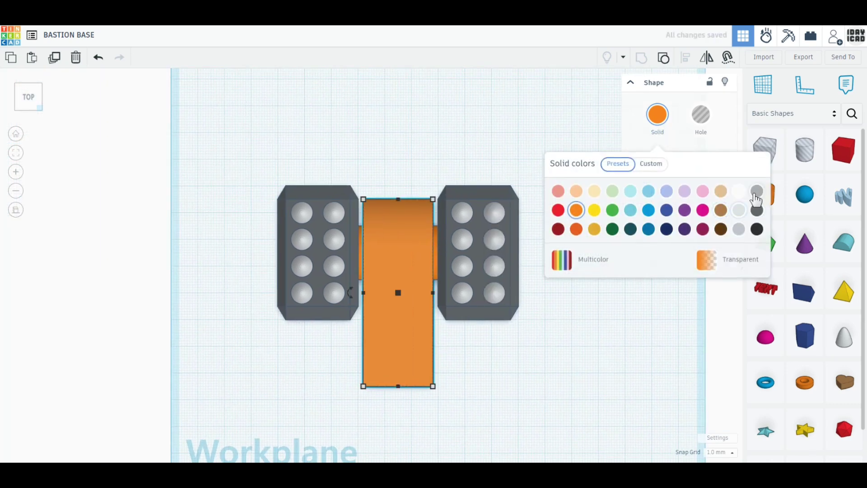
{"action": "left_click", "coordinate": [739, 229]}
{"action": "left_click", "coordinate": [438, 267]}
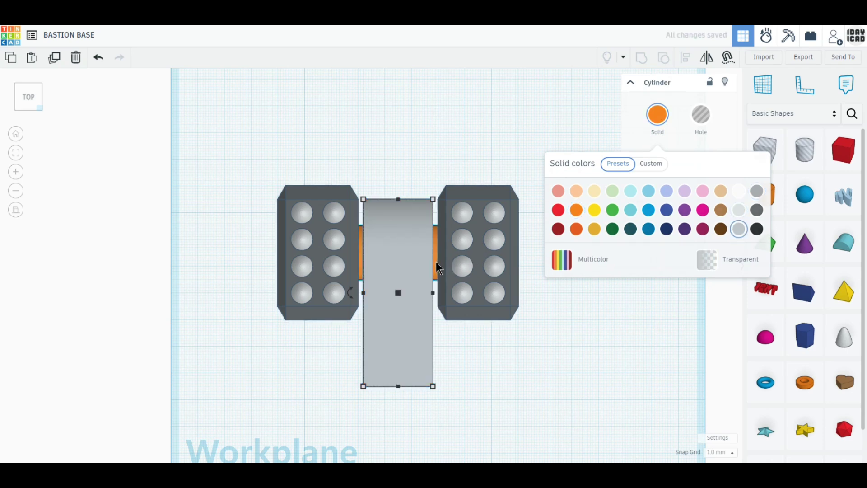
{"action": "left_click", "coordinate": [652, 125]}
{"action": "left_click", "coordinate": [754, 229]}
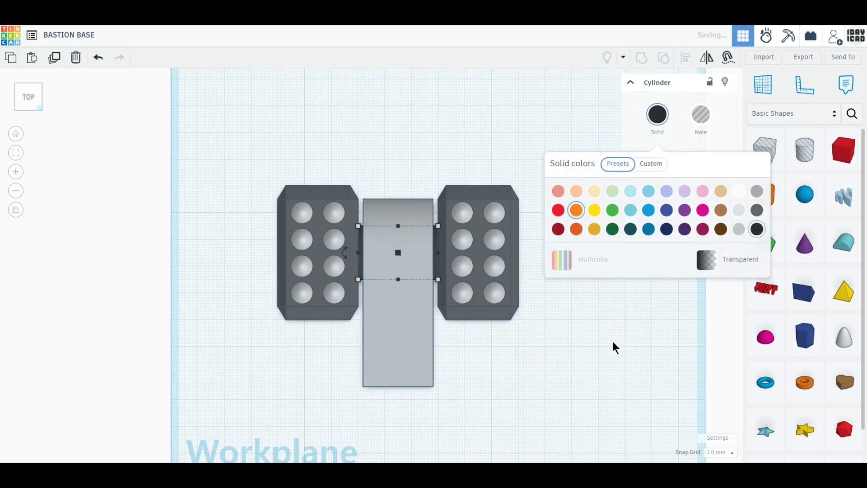
{"action": "left_click", "coordinate": [615, 346]}
Add a 16 mm diameter cylinder beside the turret with 64 sides and a 2.5 bevel
{"action": "left_click_drag", "start_coordinate": [765, 194], "coordinate": [570, 325]}
{"action": "left_click_drag", "start_coordinate": [596, 351], "coordinate": [585, 341]}
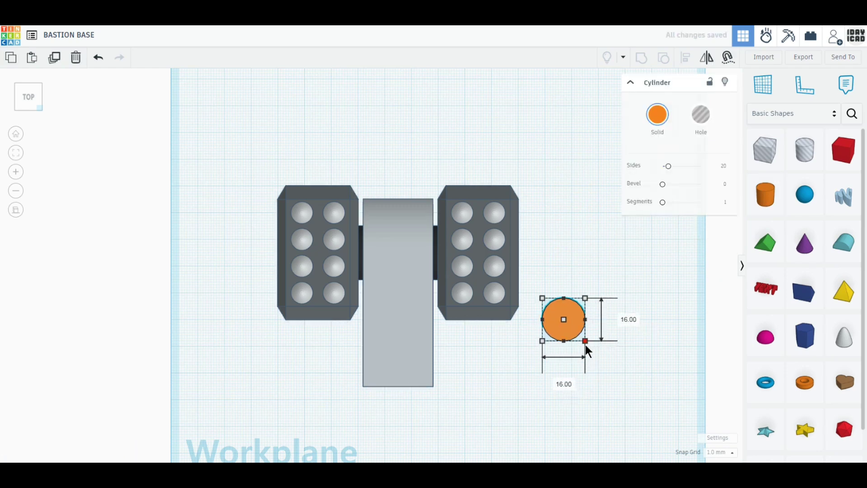
{"action": "left_click_drag", "start_coordinate": [669, 166], "coordinate": [765, 172]}
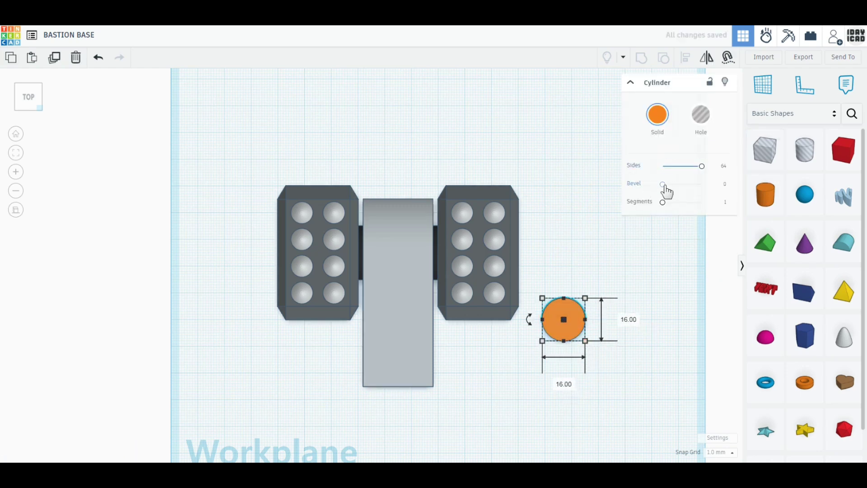
{"action": "left_click_drag", "start_coordinate": [663, 183], "coordinate": [755, 189]}
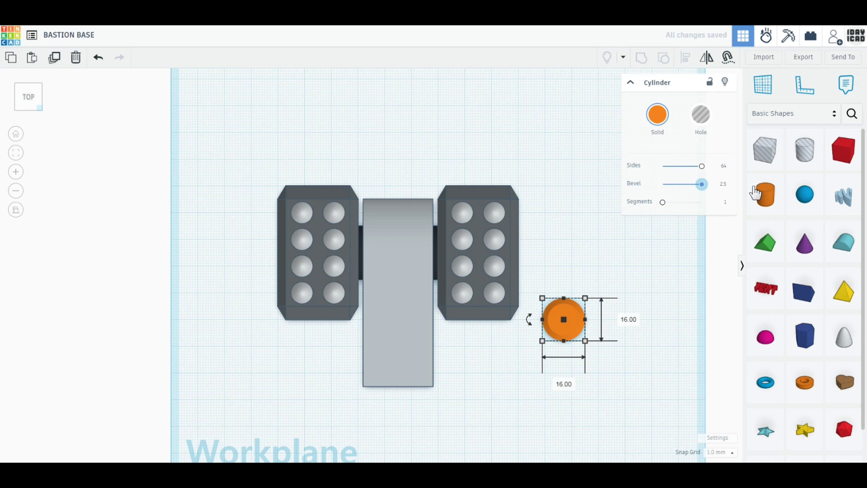
{"action": "left_click", "coordinate": [637, 331]}
Duplicate the bevelled cylinder, set the copy beside it, shrink its diameter and raise it 3 mm
{"action": "right_click_drag", "start_coordinate": [637, 331], "coordinate": [608, 300]}
{"action": "left_click", "coordinate": [538, 377]}
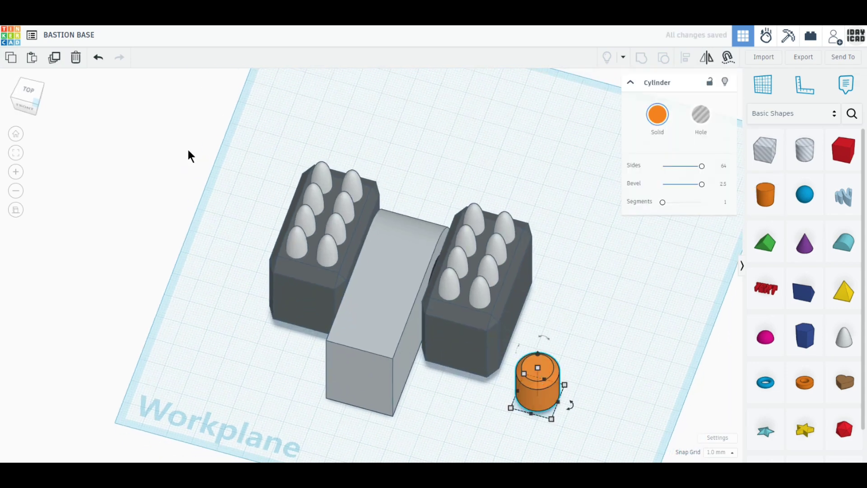
{"action": "left_click", "coordinate": [60, 66]}
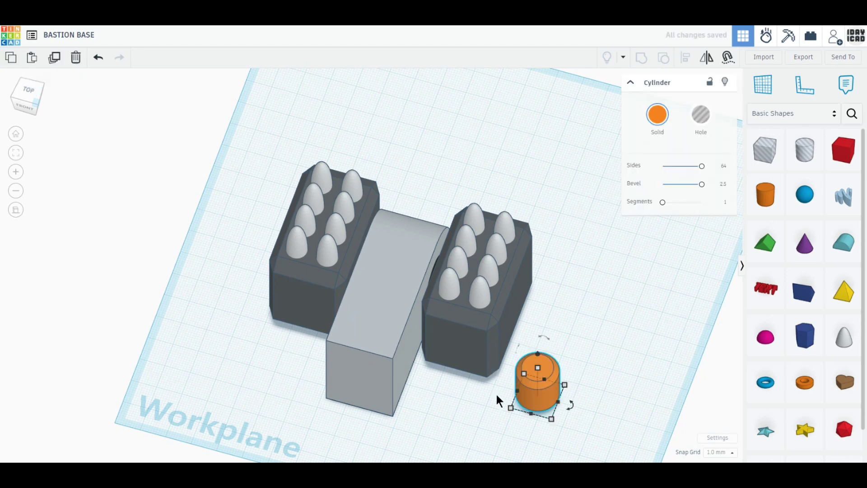
{"action": "left_click_drag", "start_coordinate": [540, 390], "coordinate": [611, 384]}
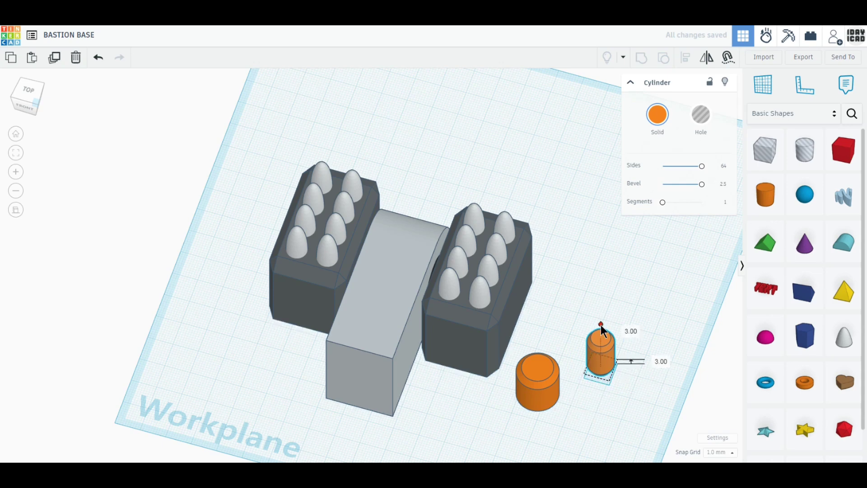
Align the small and large bevelled cylinders on their centres so they are concentric
{"action": "left_click_drag", "start_coordinate": [663, 351], "coordinate": [508, 418]}
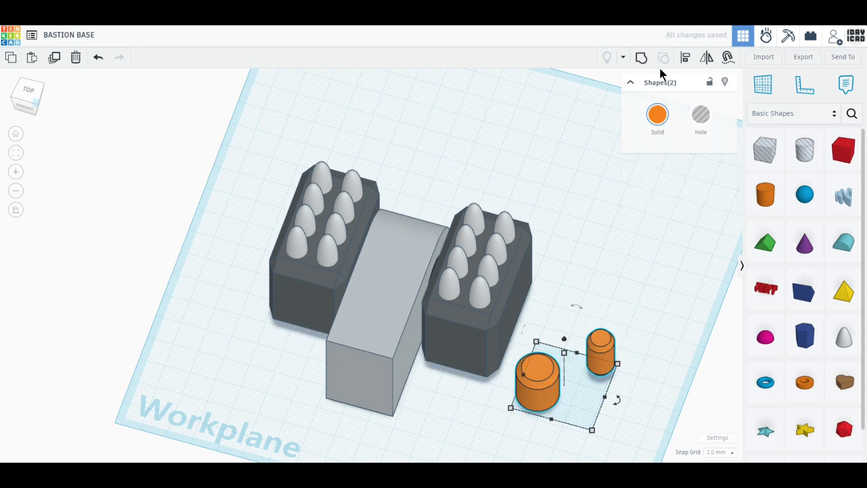
{"action": "left_click", "coordinate": [686, 59]}
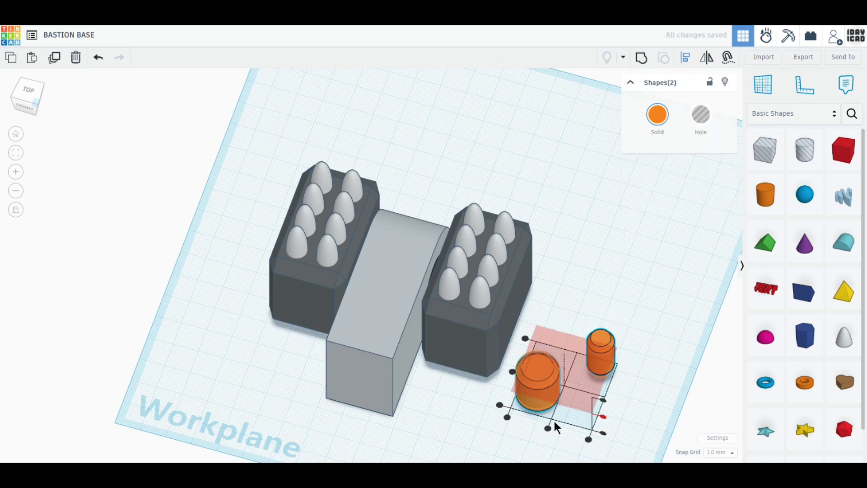
{"action": "left_click", "coordinate": [547, 428]}
{"action": "left_click", "coordinate": [532, 378]}
{"action": "left_click", "coordinate": [590, 380]}
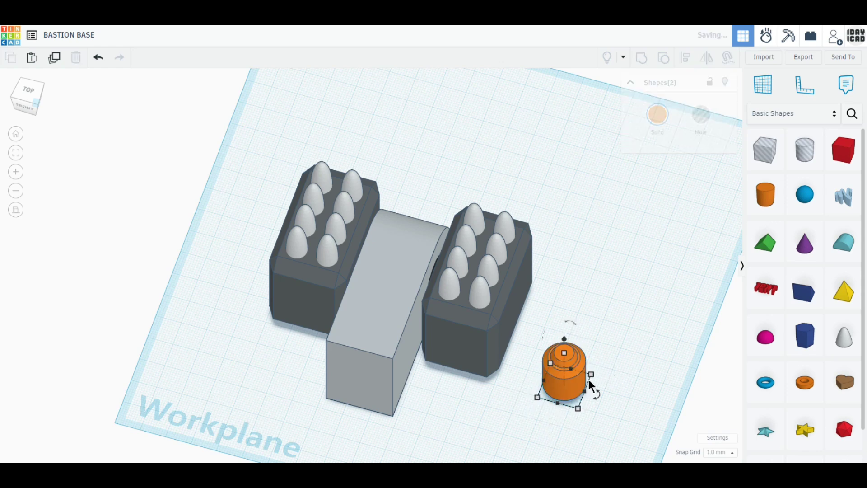
Recolour the small inner cylinder red and the large outer cylinder dark grey
{"action": "left_click", "coordinate": [564, 355]}
{"action": "left_click", "coordinate": [657, 114]}
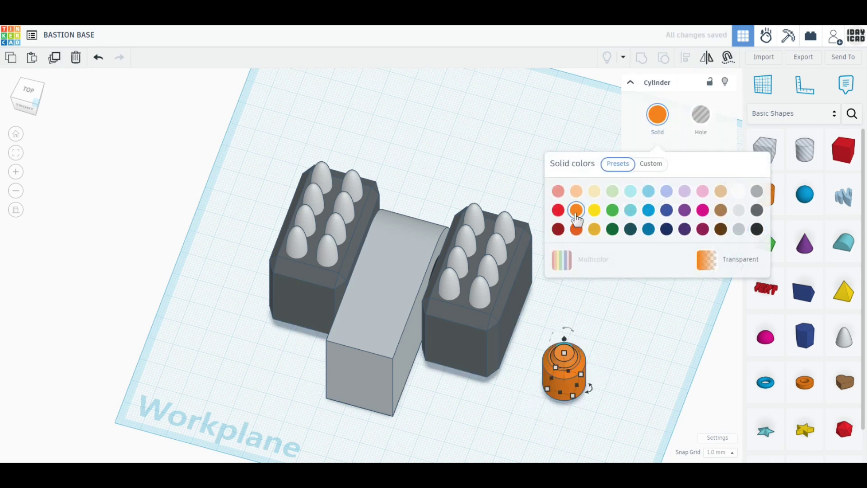
{"action": "left_click", "coordinate": [558, 210]}
{"action": "left_click", "coordinate": [563, 386]}
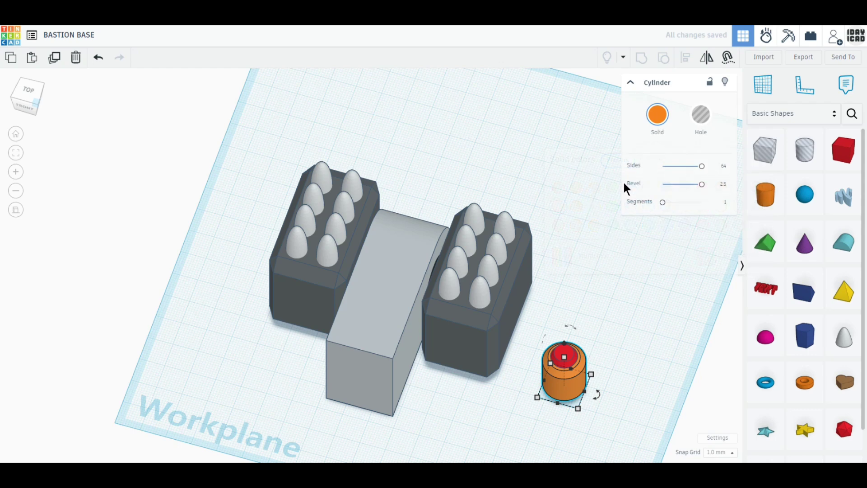
{"action": "left_click", "coordinate": [657, 114]}
{"action": "left_click", "coordinate": [757, 210]}
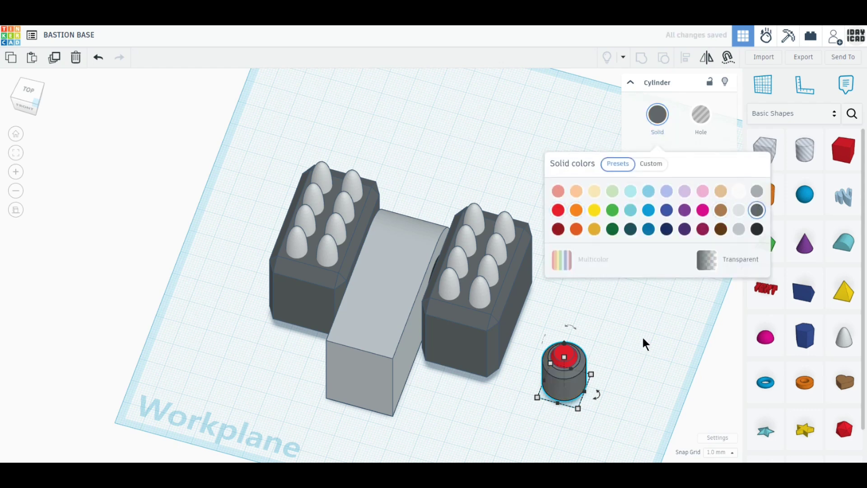
Raise both concentric cylinders 7 mm and position them on the central block, in line with the connecting cylinder
{"action": "left_click", "coordinate": [623, 375]}
{"action": "left_click_drag", "start_coordinate": [556, 341], "coordinate": [565, 302]}
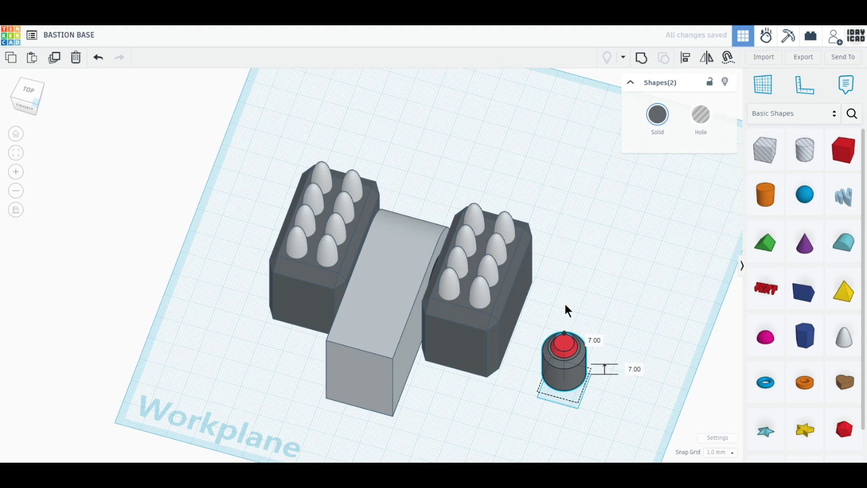
{"action": "left_click", "coordinate": [27, 86]}
{"action": "left_click_drag", "start_coordinate": [598, 308], "coordinate": [411, 259]}
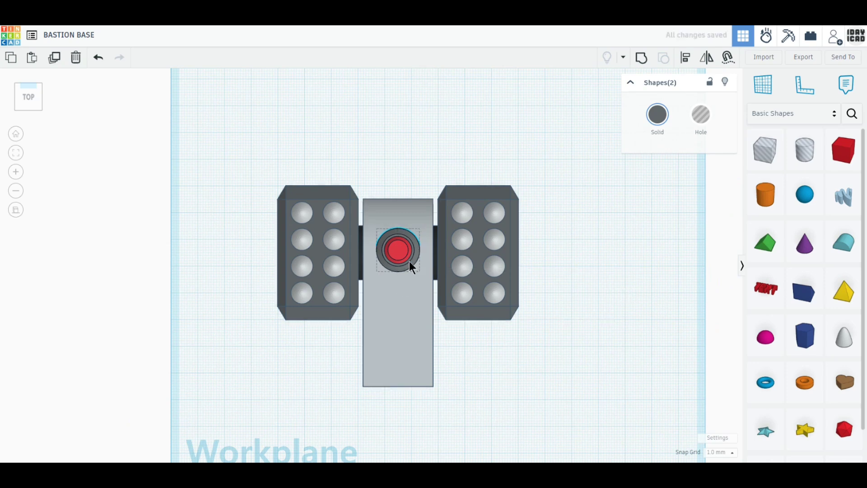
{"action": "left_click", "coordinate": [500, 374]}
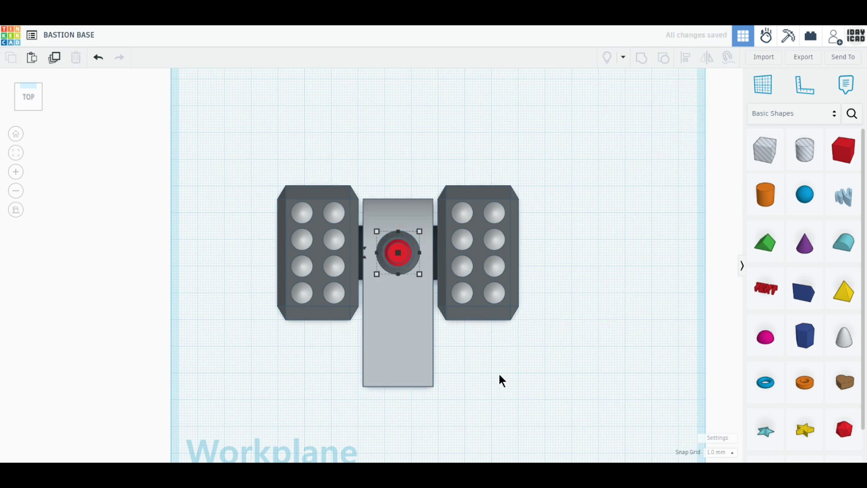
Rotate the whole turret 90° so the missiles face forward, and raise it 10 mm onto the workplane
{"action": "key", "text": "ctrl+a"}
{"action": "right_click_drag", "start_coordinate": [442, 308], "coordinate": [332, 209]}
{"action": "left_click_drag", "start_coordinate": [311, 165], "coordinate": [267, 242]}
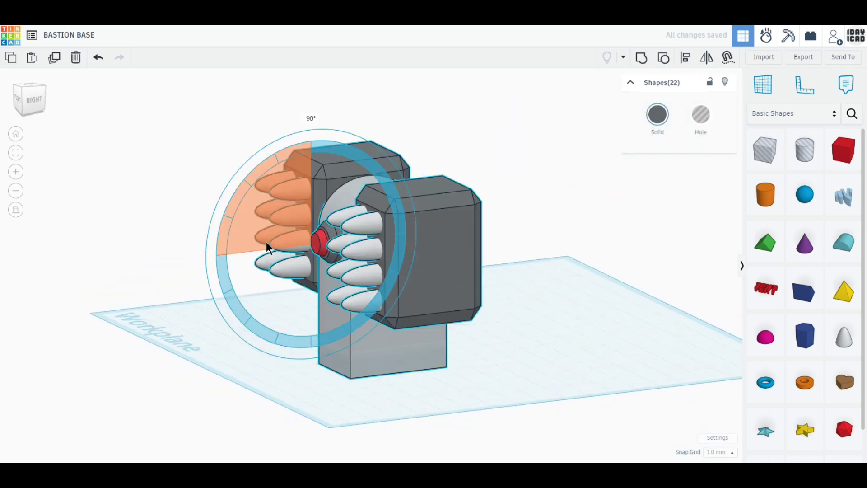
{"action": "left_click_drag", "start_coordinate": [366, 151], "coordinate": [367, 120]}
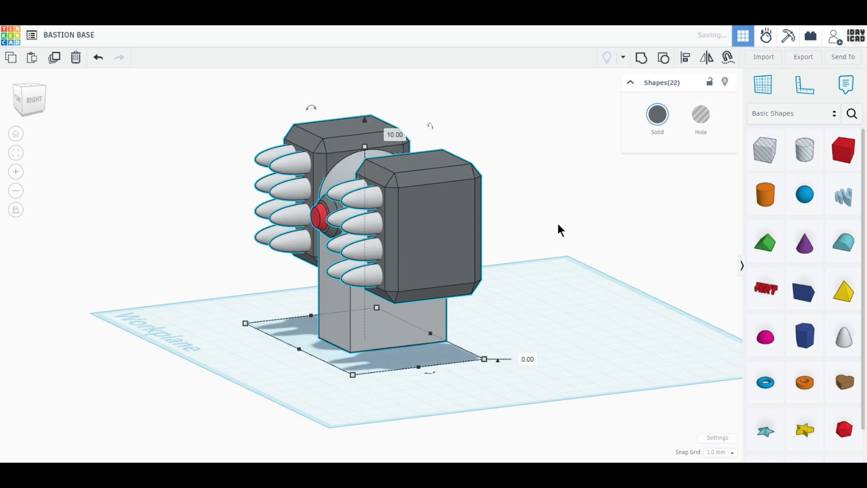
Add a cone to the workplane near the turret, with a top radius of 8 and a height of 10 mm
{"action": "left_click_drag", "start_coordinate": [801, 246], "coordinate": [558, 365]}
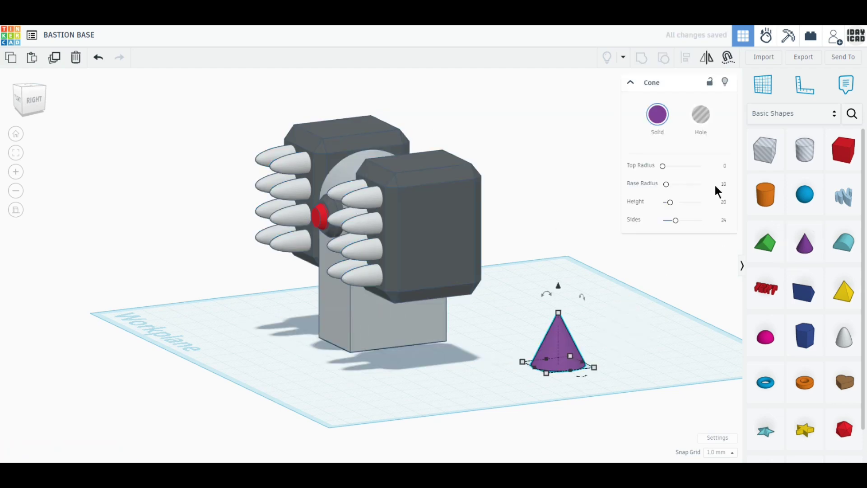
{"action": "left_click", "coordinate": [723, 166]}
{"action": "type", "text": "8"}
{"action": "key", "text": "Return"}
{"action": "right_click_drag", "start_coordinate": [660, 335], "coordinate": [592, 335]}
{"action": "left_click", "coordinate": [574, 350]}
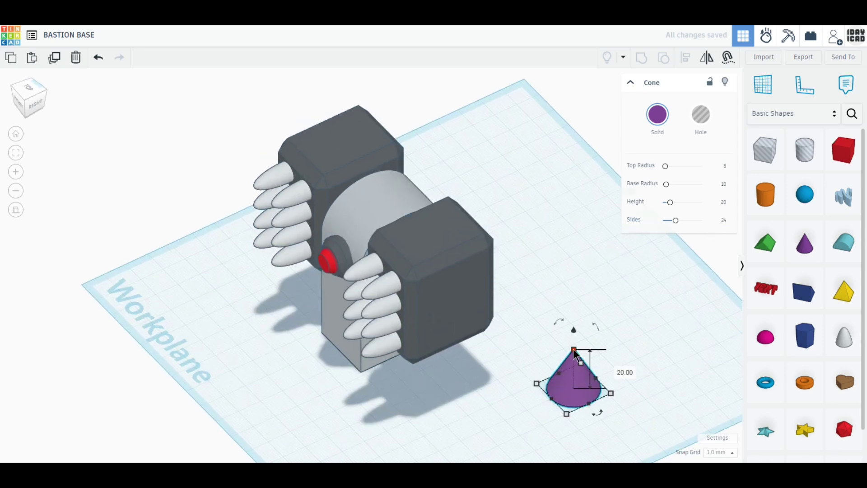
{"action": "left_click", "coordinate": [616, 370]}
{"action": "type", "text": "10"}
{"action": "key", "text": "Return"}
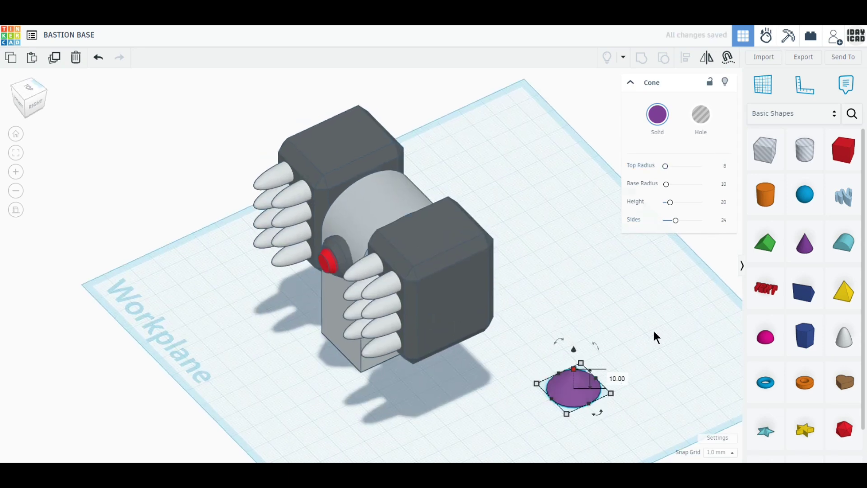
{"action": "middle_click_drag", "start_coordinate": [656, 338], "coordinate": [538, 329]}
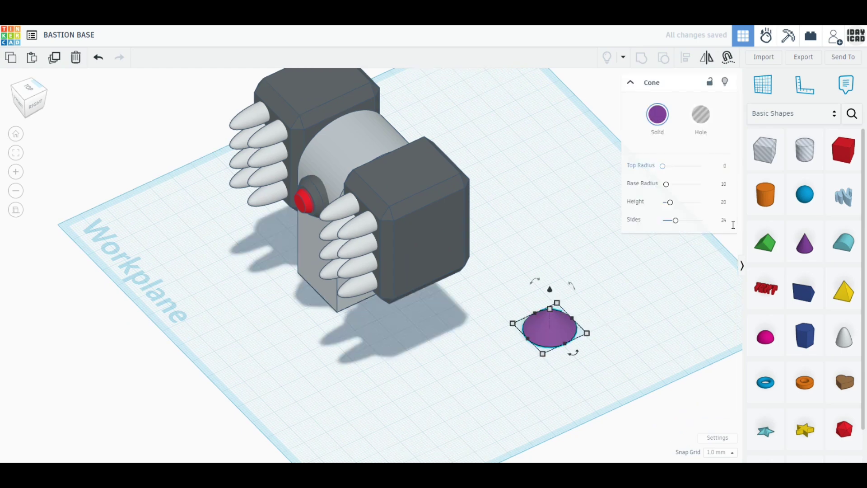
{"action": "type", "text": "8"}
{"action": "key", "text": "Return"}
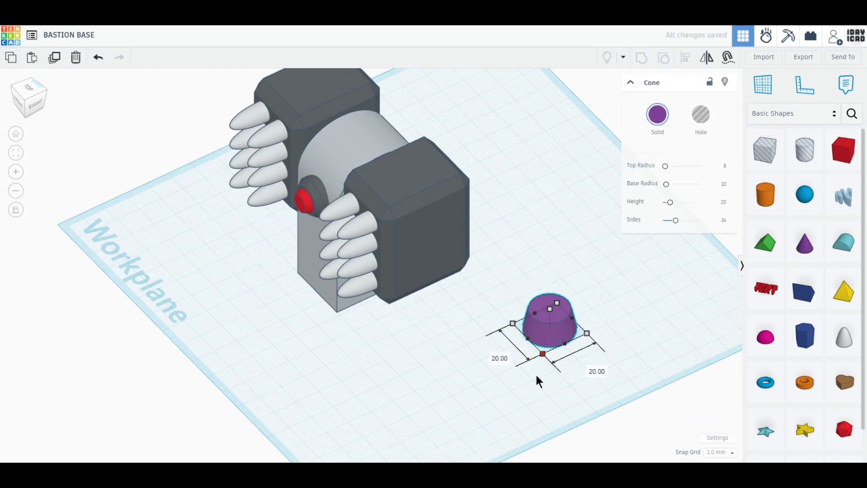
Enlarge the truncated cone's base to 80 × 80 mm
{"action": "left_click_drag", "start_coordinate": [536, 377], "coordinate": [495, 381]}
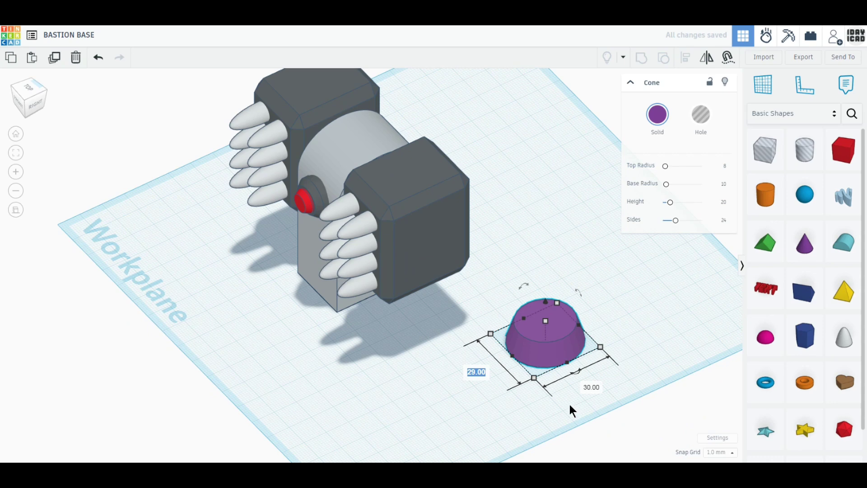
{"action": "type", "text": "40"}
{"action": "key", "text": "Return"}
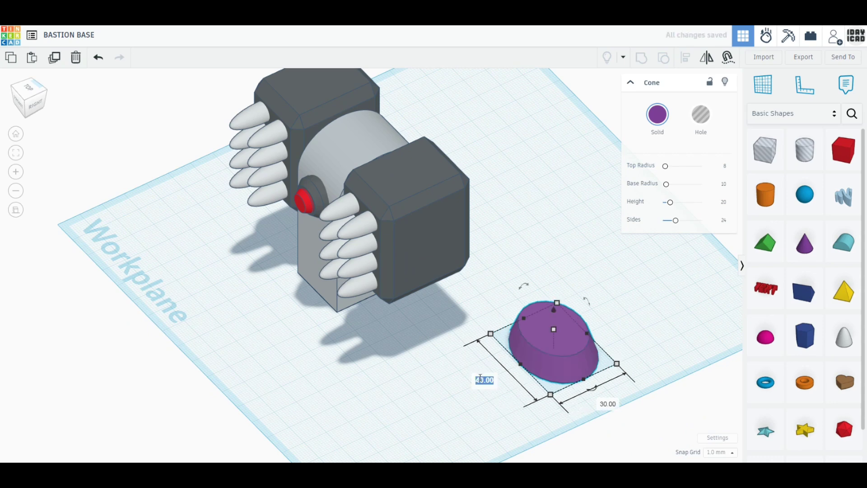
{"action": "key", "text": "Return"}
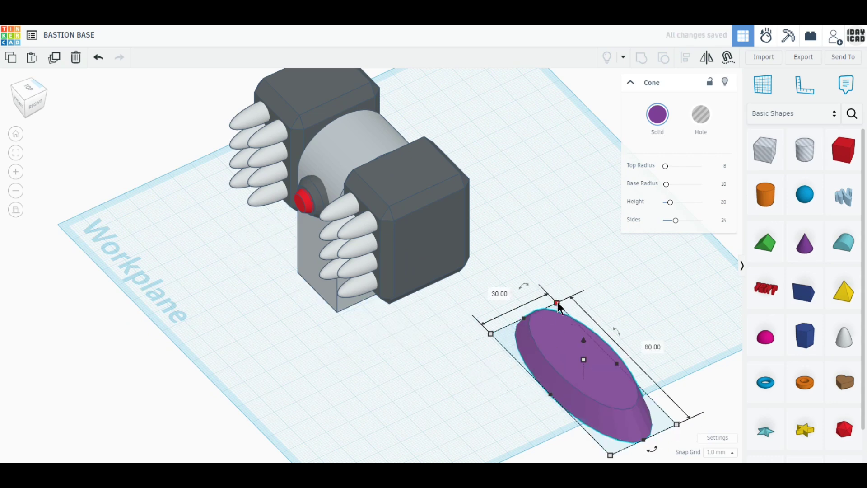
{"action": "left_click", "coordinate": [499, 293]}
{"action": "type", "text": "80"}
{"action": "key", "text": "Return"}
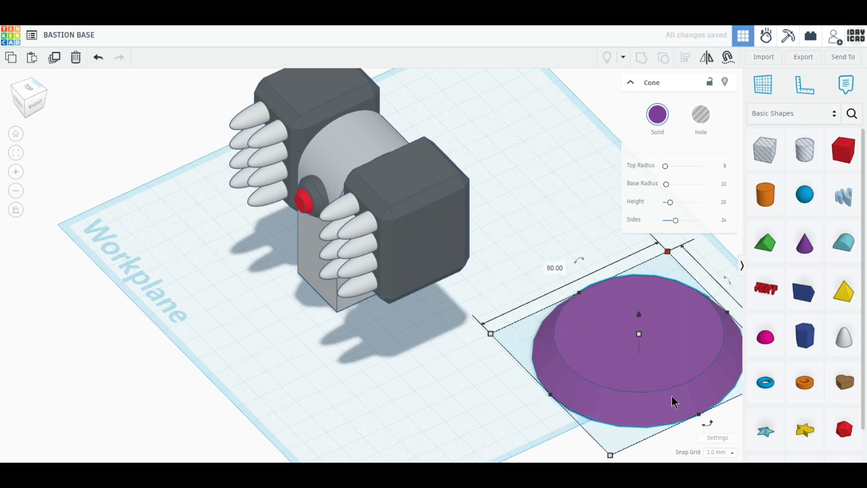
Set the cone to 64 sides and centre it beneath the turret as a round base
{"action": "left_click_drag", "start_coordinate": [671, 395], "coordinate": [405, 333]}
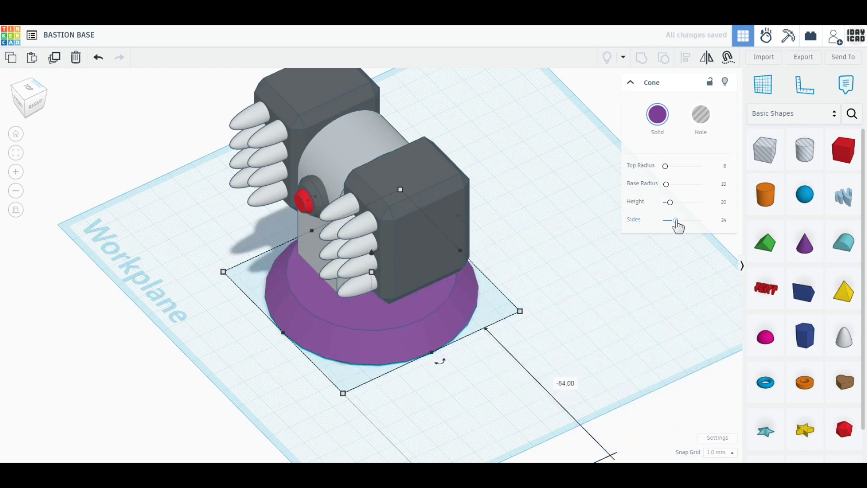
{"action": "left_click_drag", "start_coordinate": [676, 220], "coordinate": [701, 220]}
{"action": "left_click", "coordinate": [28, 90]}
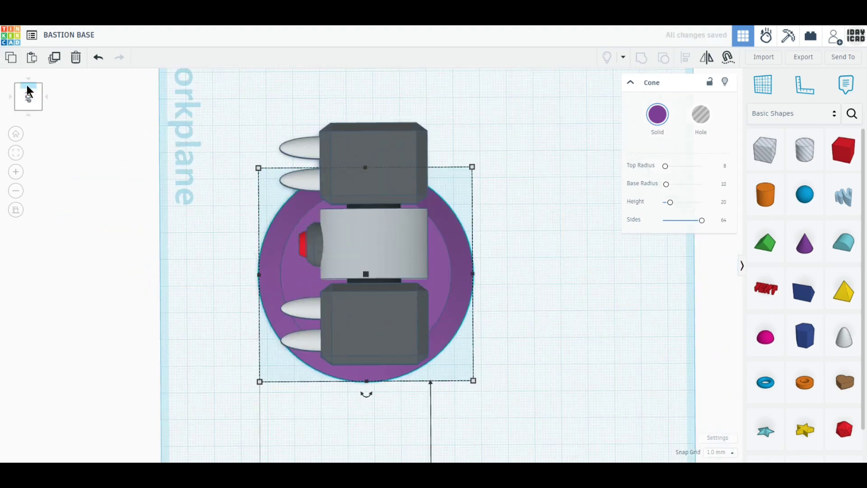
{"action": "left_click_drag", "start_coordinate": [458, 278], "coordinate": [464, 256]}
{"action": "right_click_drag", "start_coordinate": [509, 291], "coordinate": [558, 197]}
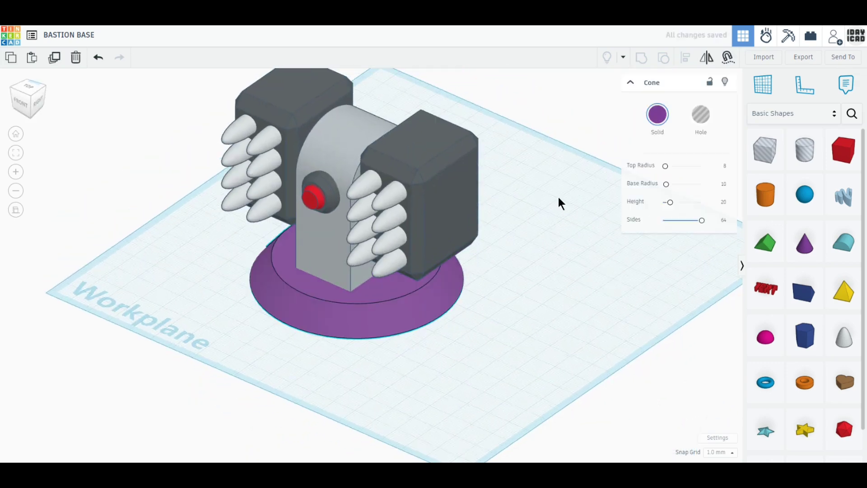
Recolour the cone-shaped base dark grey
{"action": "left_click", "coordinate": [658, 115]}
{"action": "left_click", "coordinate": [757, 210]}
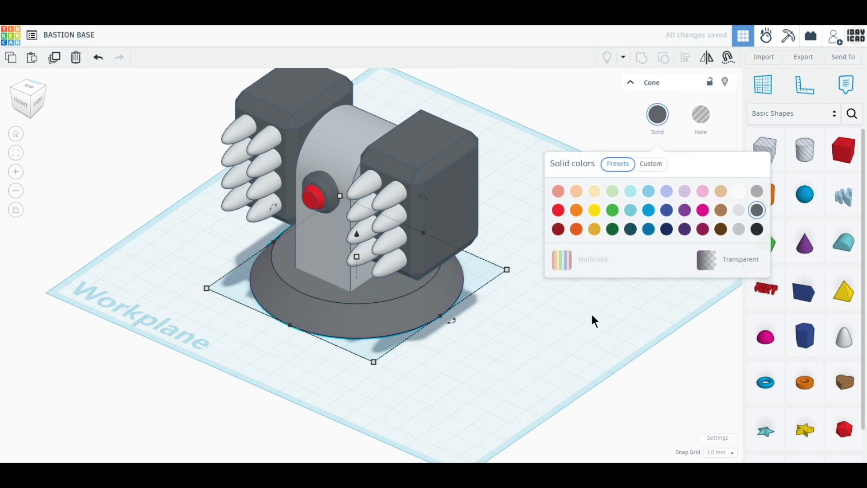
{"action": "left_click", "coordinate": [544, 342]}
Try a light grey colour on the cone-shaped base and restore its dark grey
{"action": "left_click", "coordinate": [405, 298]}
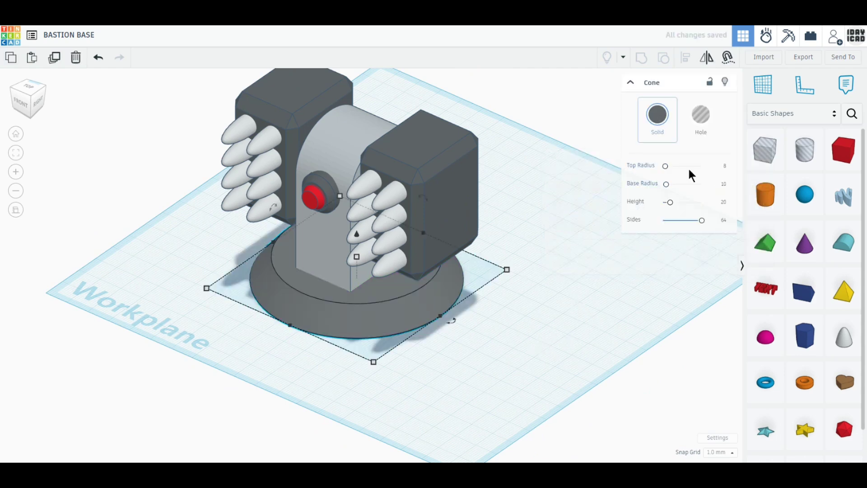
{"action": "left_click", "coordinate": [658, 115]}
{"action": "left_click", "coordinate": [757, 190]}
{"action": "left_click", "coordinate": [568, 335]}
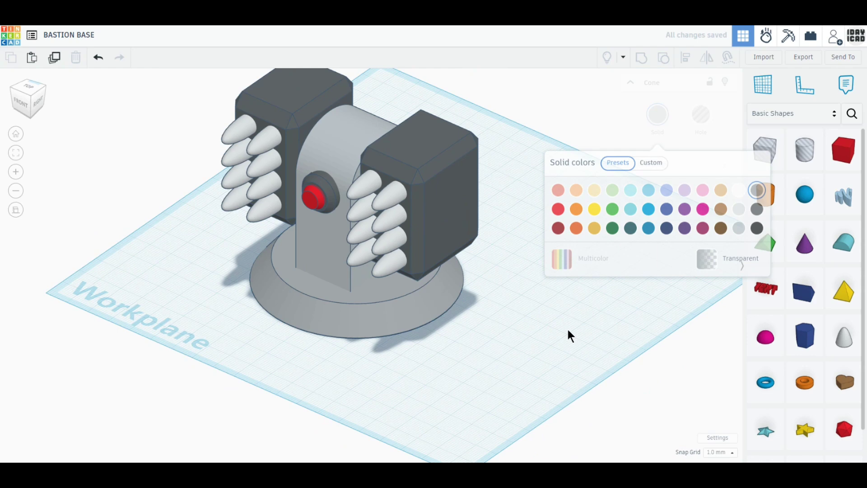
{"action": "left_click", "coordinate": [402, 302]}
{"action": "left_click", "coordinate": [658, 114]}
{"action": "left_click", "coordinate": [755, 210]}
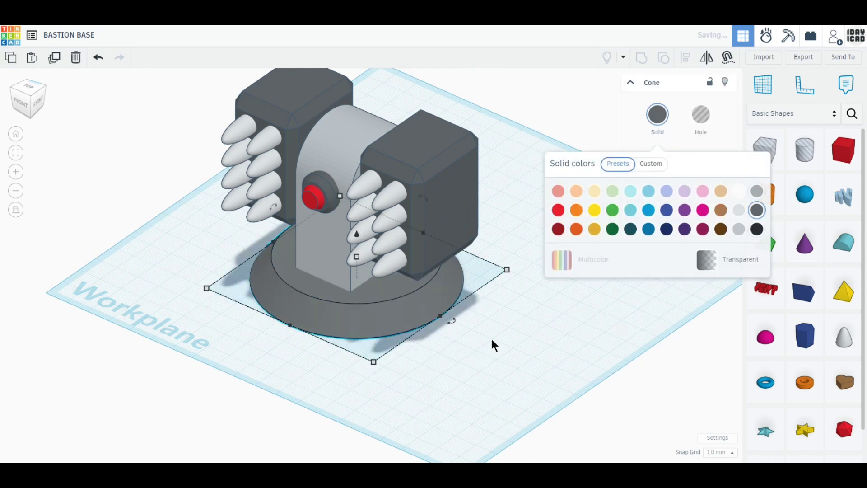
{"action": "left_click", "coordinate": [516, 379]}
Select the whole turret with its base and scale it down proportionally to 30 mm deep
{"action": "scroll", "coordinate": [516, 380], "scroll_direction": "up", "scroll_amount": 1}
{"action": "left_click_drag", "start_coordinate": [557, 389], "coordinate": [218, 108]}
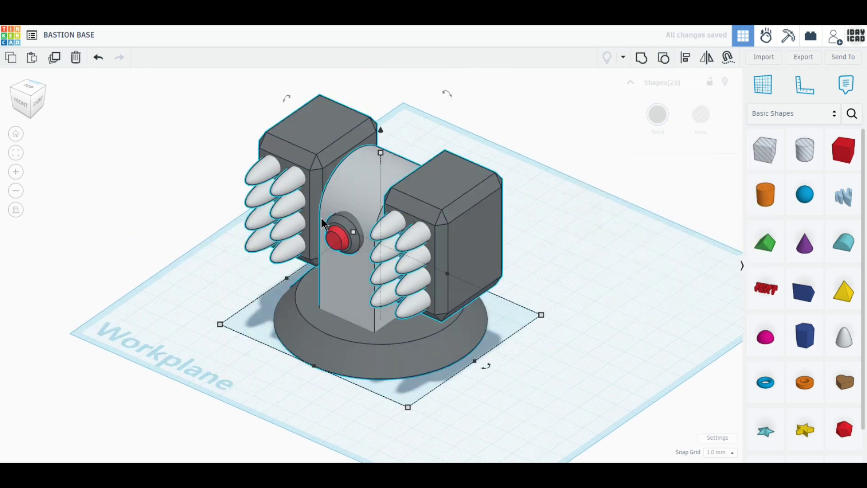
{"action": "left_click_drag", "start_coordinate": [542, 316], "coordinate": [513, 314], "text": "shift"}
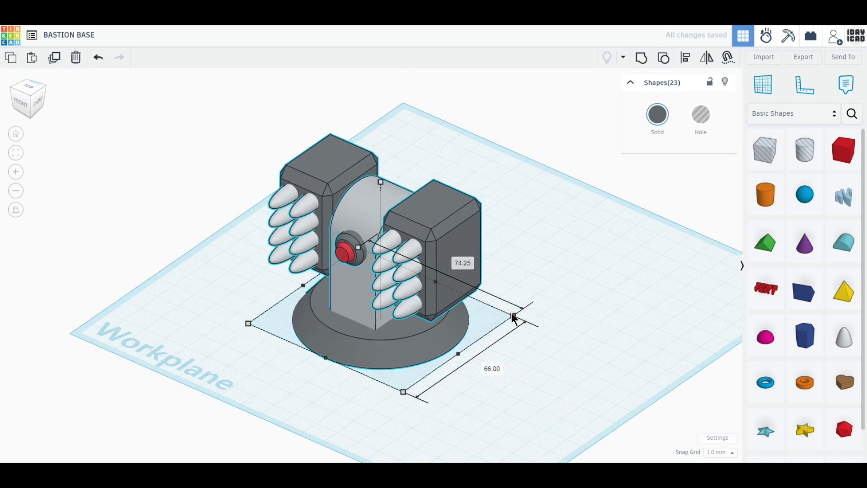
{"action": "left_click", "coordinate": [488, 367]}
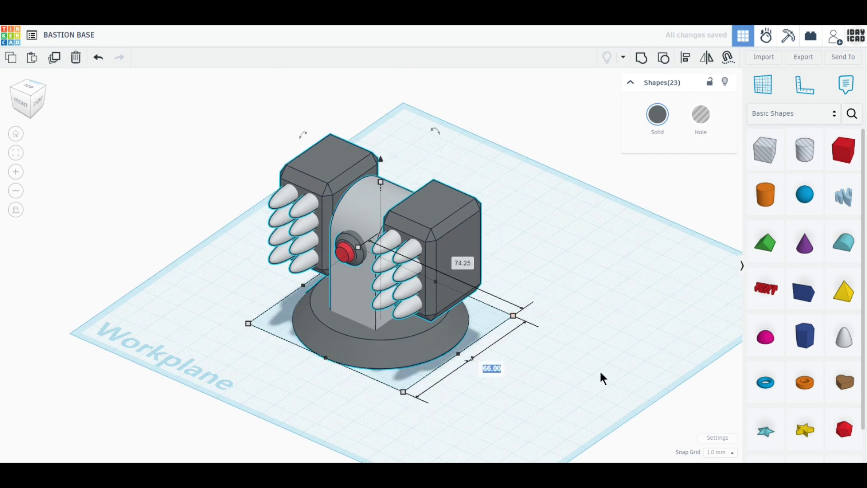
{"action": "type", "text": "30"}
{"action": "key", "text": "Return"}
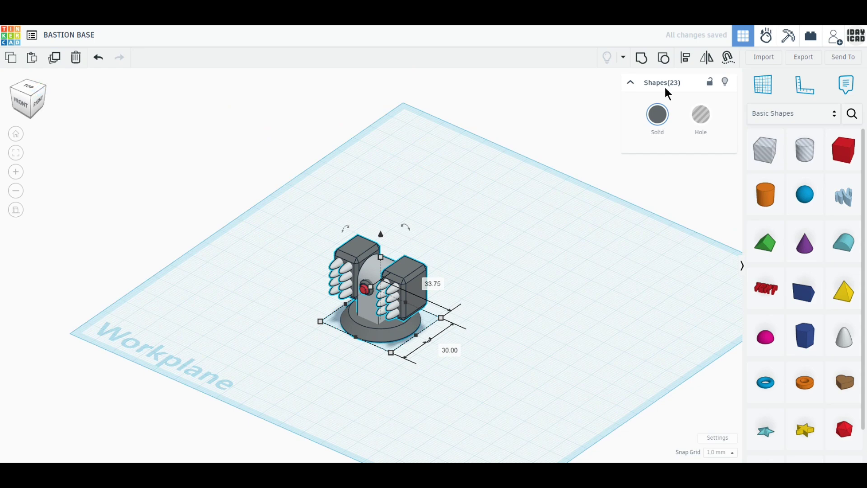
Group all the turret's shapes into one object and keep their original colours with Multicolor
{"action": "left_click", "coordinate": [644, 63]}
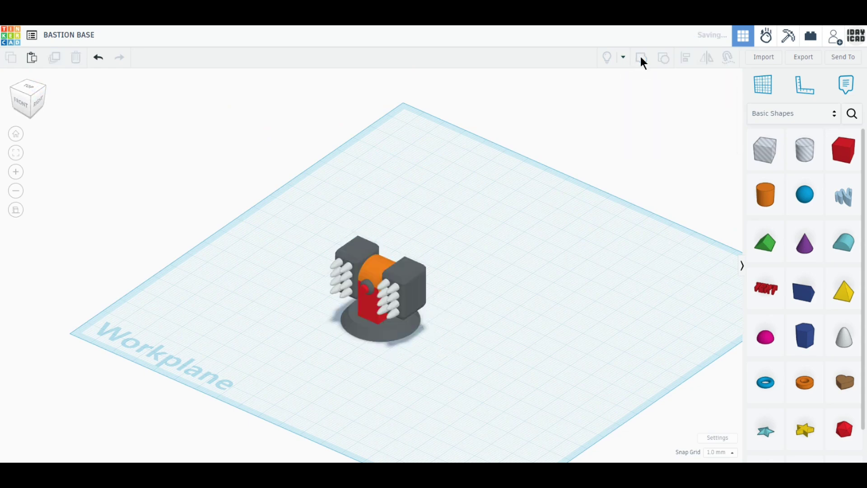
{"action": "left_click", "coordinate": [659, 123]}
{"action": "left_click", "coordinate": [590, 265]}
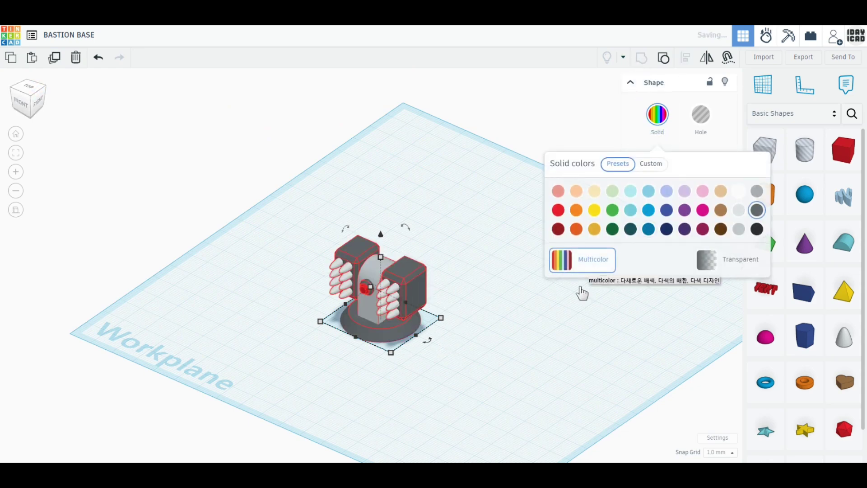
{"action": "left_click", "coordinate": [574, 327]}
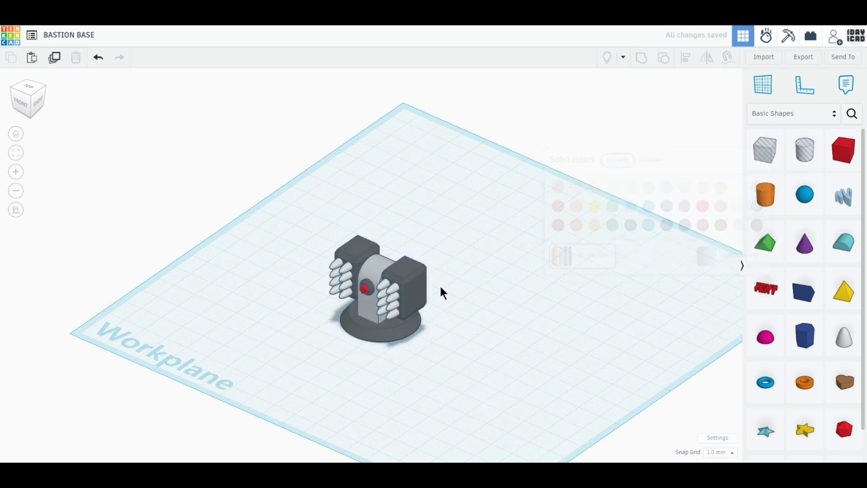
Move the grouped turret to the back left corner of the workplane
{"action": "left_click", "coordinate": [27, 88]}
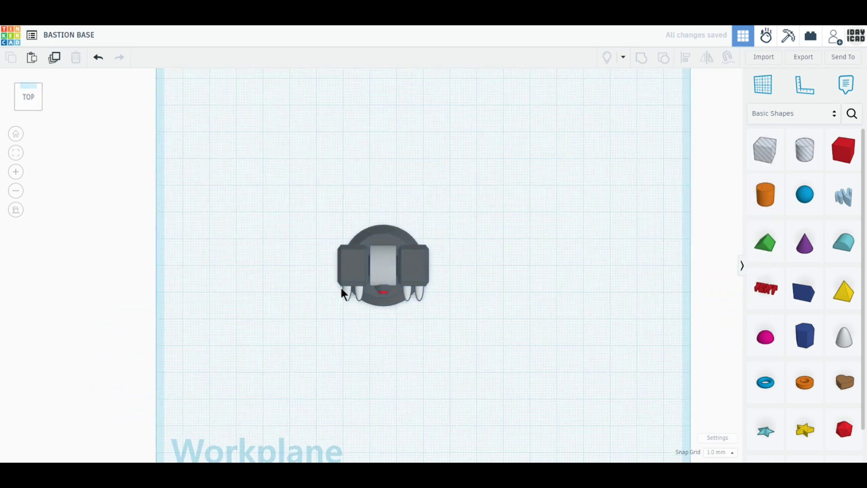
{"action": "middle_click_drag", "start_coordinate": [341, 292], "coordinate": [372, 376]}
{"action": "left_click_drag", "start_coordinate": [424, 368], "coordinate": [284, 128]}
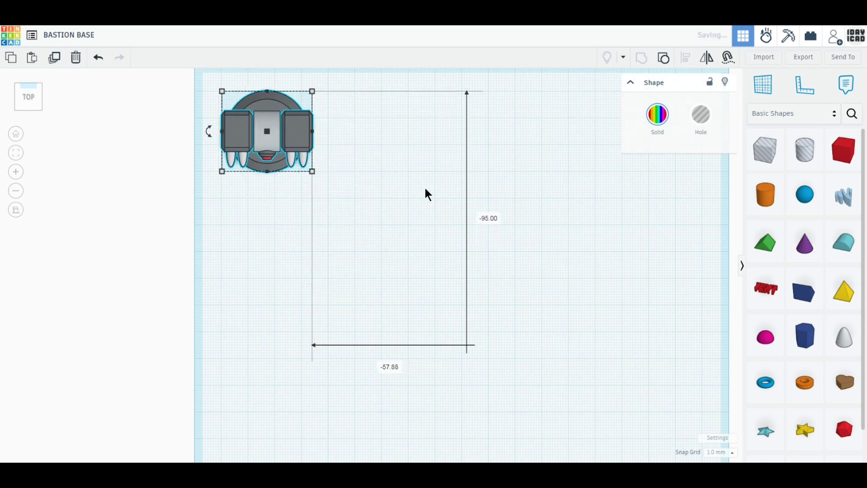
{"action": "left_click", "coordinate": [427, 192]}
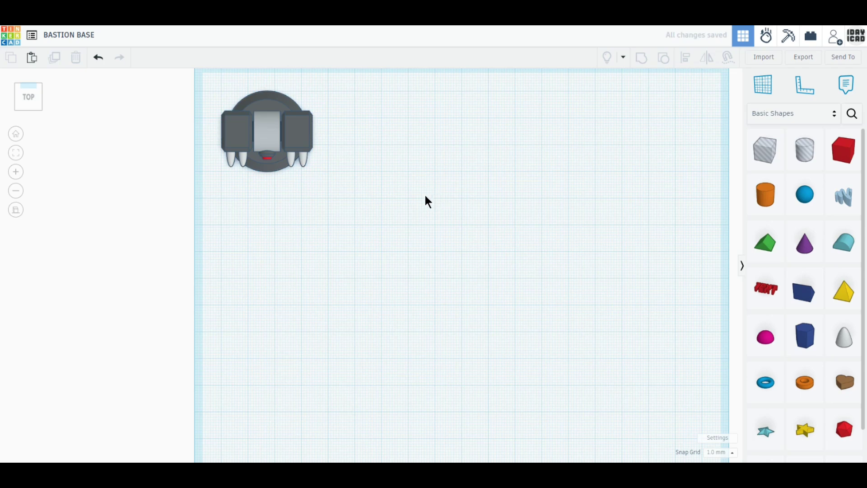
Add a box to the middle of the workplane, 60 mm tall and 10 mm wide
{"action": "right_click_drag", "start_coordinate": [562, 336], "coordinate": [496, 294]}
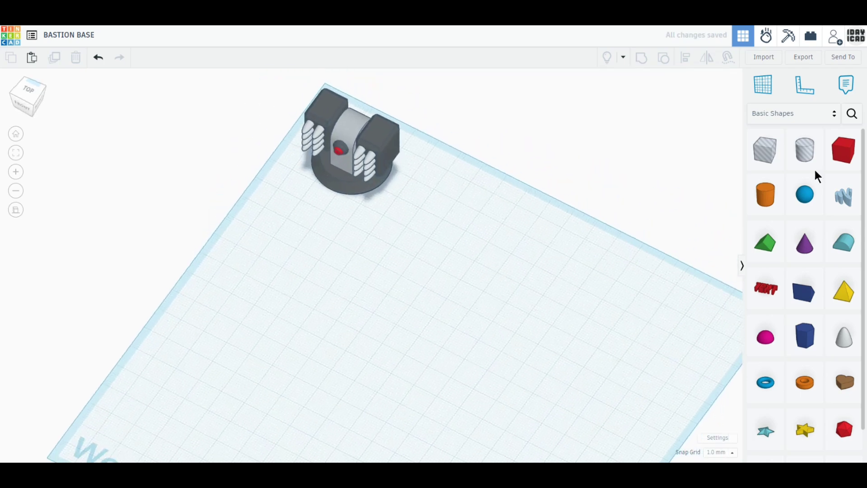
{"action": "left_click_drag", "start_coordinate": [842, 153], "coordinate": [483, 335]}
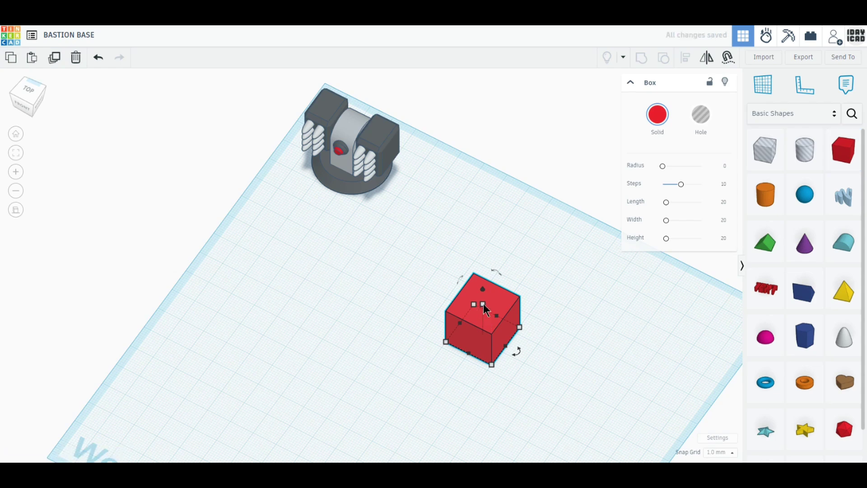
{"action": "left_click_drag", "start_coordinate": [482, 304], "coordinate": [483, 241]}
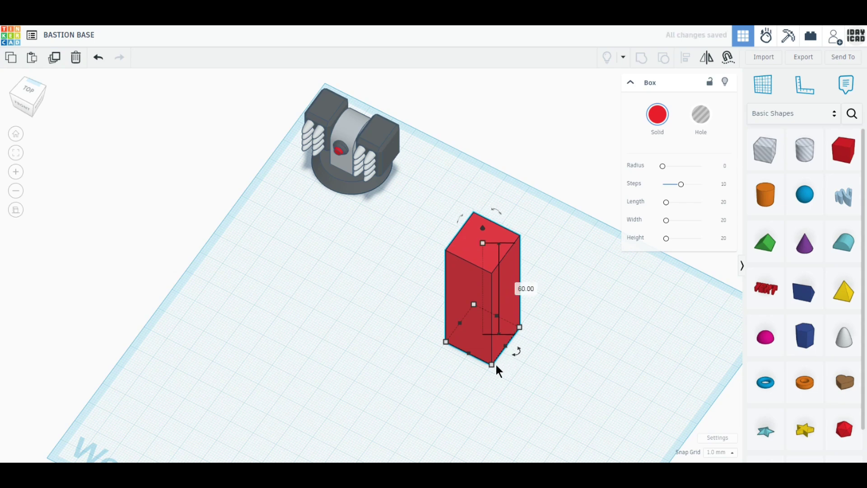
{"action": "mouse_move", "coordinate": [494, 364]}
{"action": "left_click", "coordinate": [458, 385]}
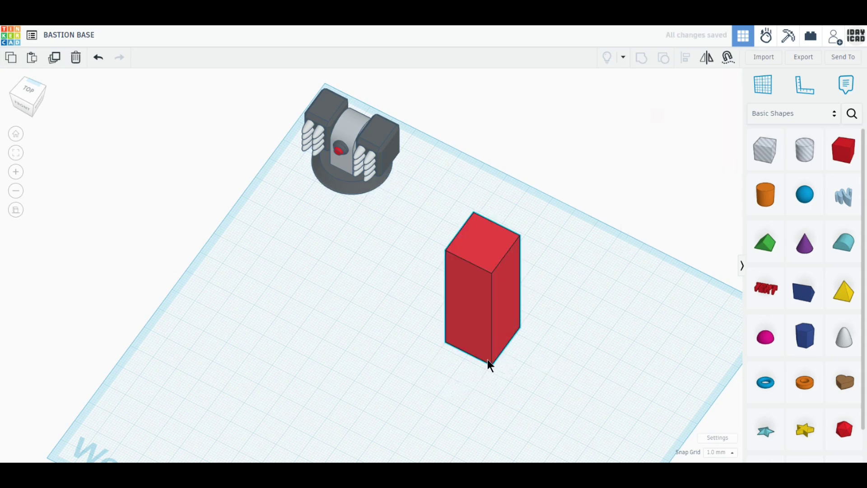
{"action": "left_click", "coordinate": [489, 361]}
{"action": "left_click", "coordinate": [449, 382]}
{"action": "type", "text": "10"}
{"action": "key", "text": "Return"}
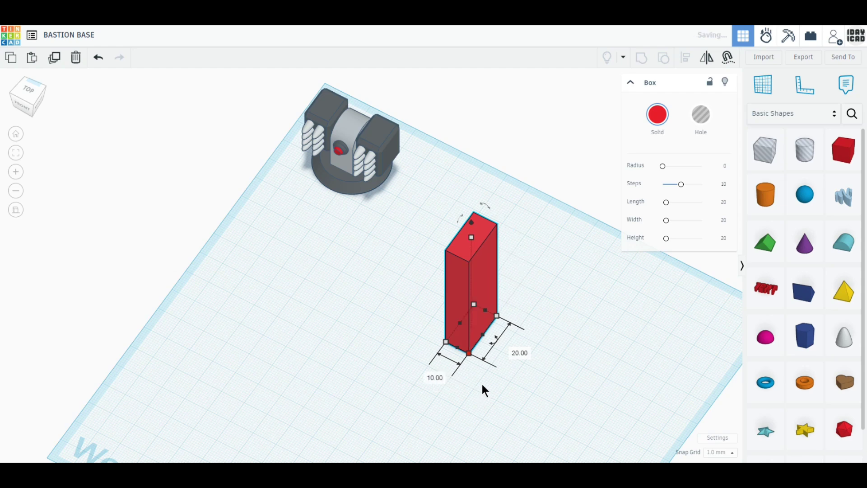
Chamfer the tall box's edges with a radius of 2 and 1 step
{"action": "left_click", "coordinate": [723, 167]}
{"action": "left_click_drag", "start_coordinate": [681, 184], "coordinate": [632, 185]}
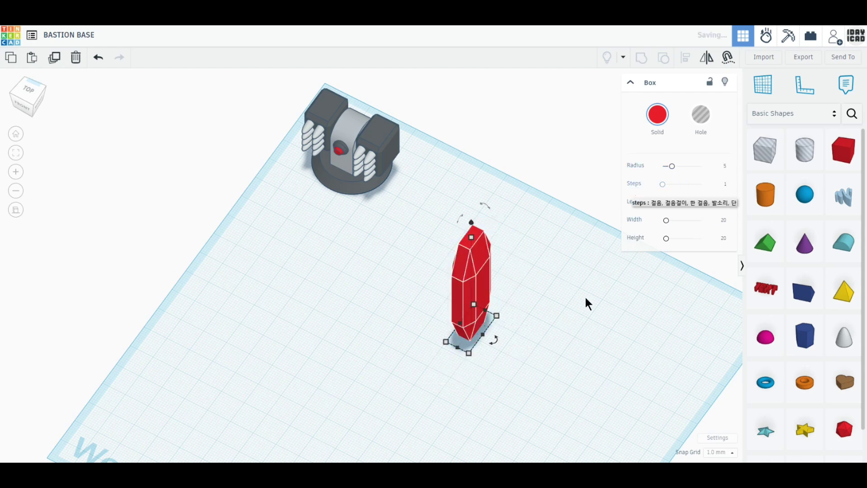
{"action": "left_click", "coordinate": [724, 166]}
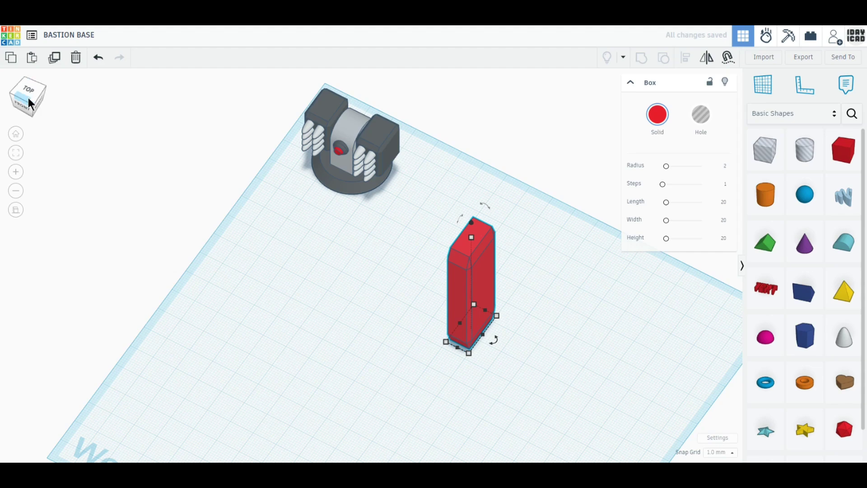
Add a cylinder hole beside the tall box and shift the box slightly toward the front of the workplane
{"action": "left_click_drag", "start_coordinate": [804, 150], "coordinate": [550, 361]}
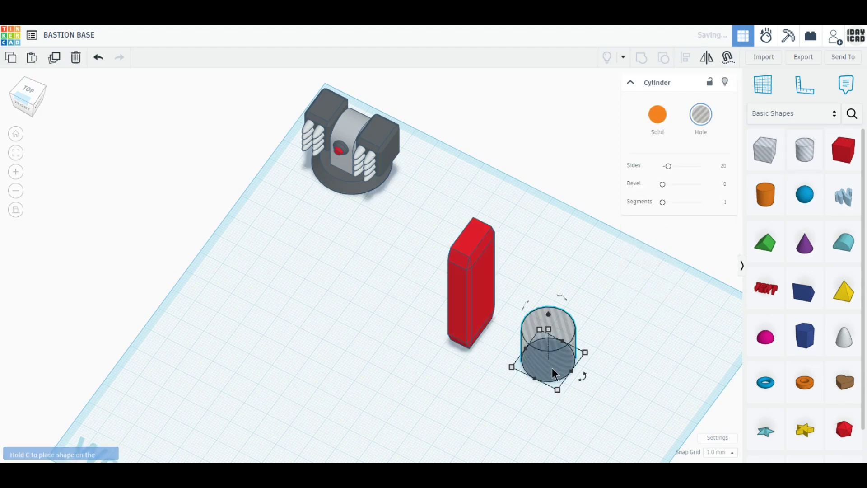
{"action": "left_click", "coordinate": [28, 89]}
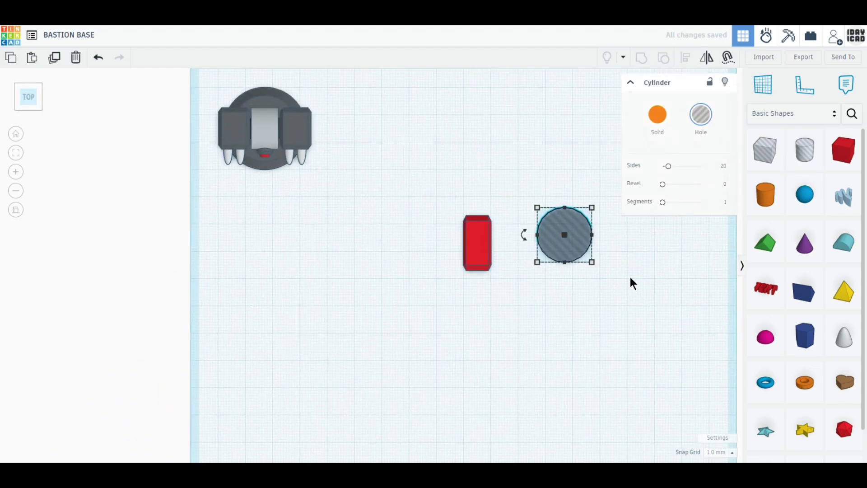
{"action": "scroll", "coordinate": [629, 276], "scroll_direction": "up", "scroll_amount": 2}
{"action": "middle_click_drag", "start_coordinate": [629, 277], "coordinate": [420, 349]}
{"action": "scroll", "coordinate": [420, 355], "scroll_direction": "up", "scroll_amount": 1}
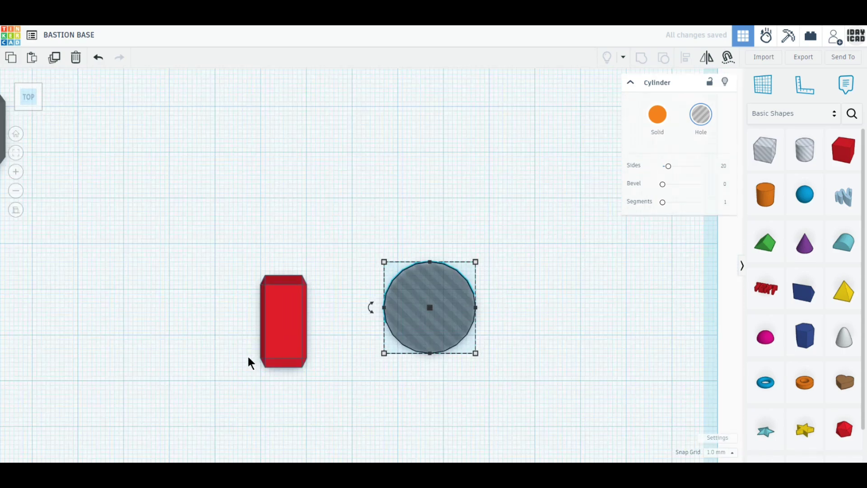
{"action": "left_click", "coordinate": [294, 337]}
{"action": "left_click_drag", "start_coordinate": [299, 342], "coordinate": [298, 347]}
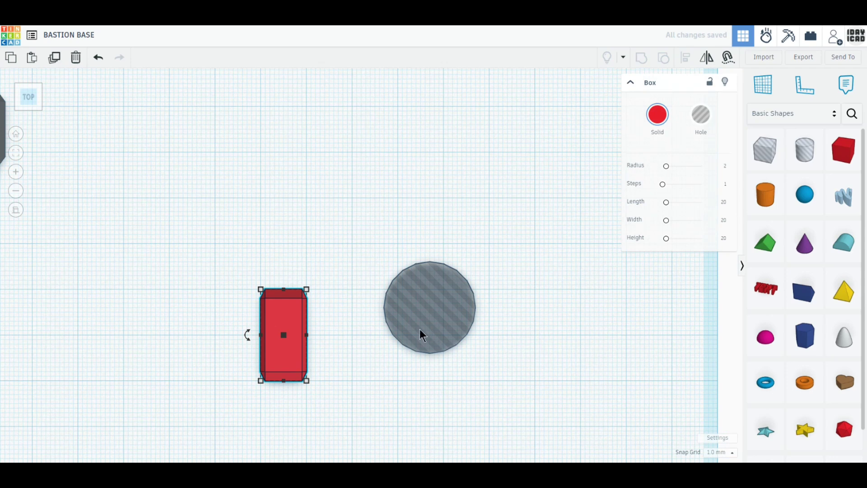
Shrink the cylinder hole to just over half the box's width, set it beside the box, and place a duplicate 8 mm in front
{"action": "left_click_drag", "start_coordinate": [423, 335], "coordinate": [387, 338]}
{"action": "left_click_drag", "start_coordinate": [430, 271], "coordinate": [333, 321]}
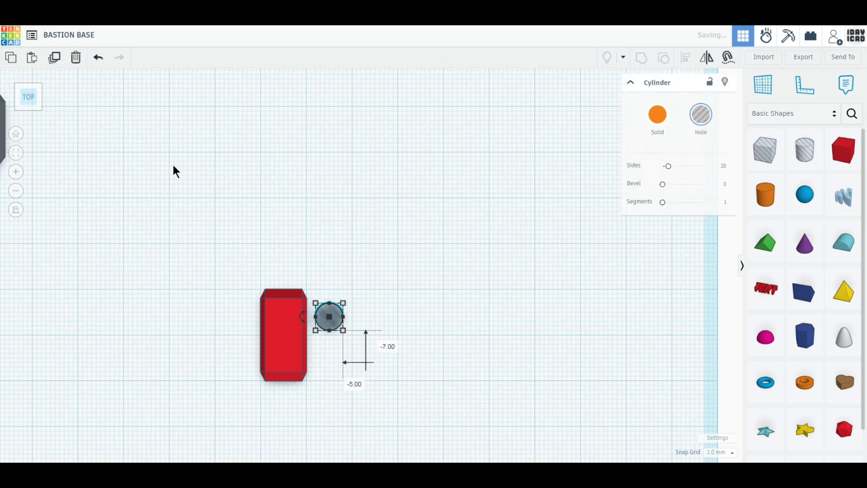
{"action": "left_click", "coordinate": [56, 60]}
{"action": "left_click_drag", "start_coordinate": [336, 316], "coordinate": [336, 350]}
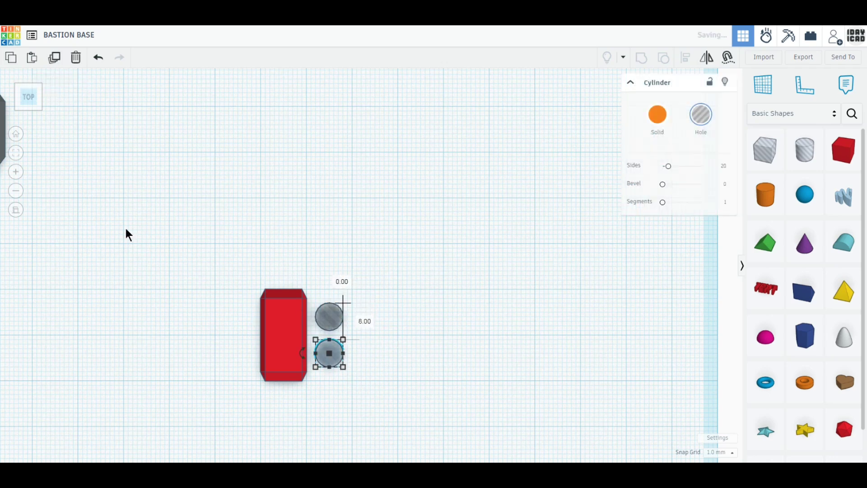
Stretch both cylinder holes taller together and raise them 20 mm above the workplane
{"action": "left_click", "coordinate": [42, 96]}
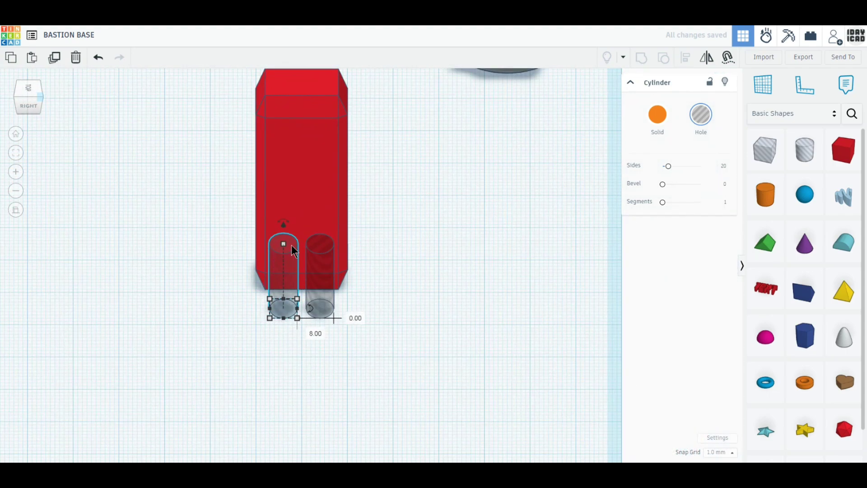
{"action": "left_click", "coordinate": [309, 255], "text": "shift"}
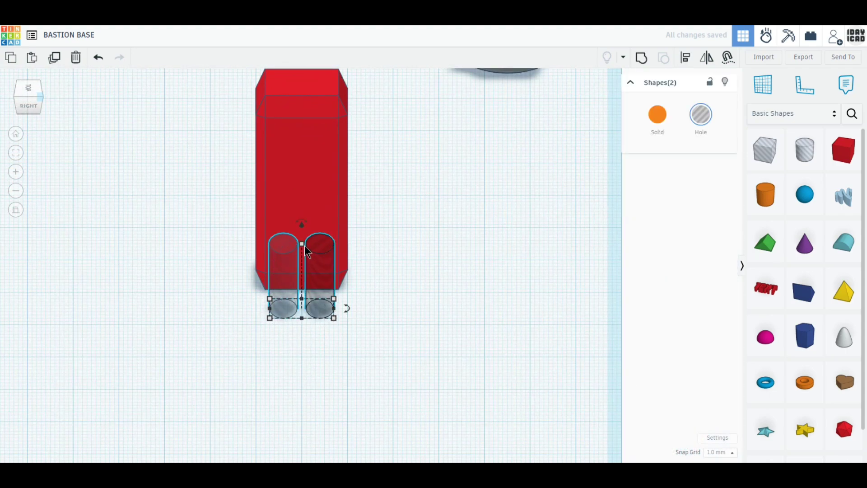
{"action": "left_click_drag", "start_coordinate": [302, 246], "coordinate": [306, 97]}
Move the two cylinder holes into the middle of the tall box and group all three shapes to cut the bores
{"action": "left_click", "coordinate": [31, 90]}
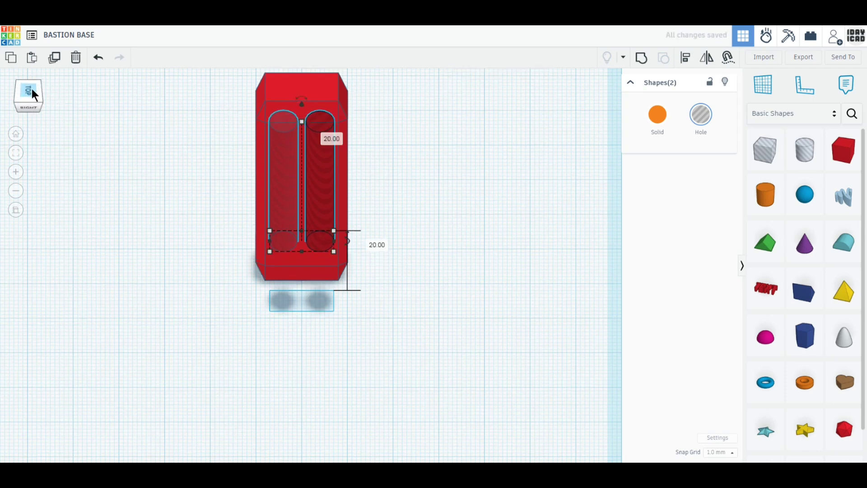
{"action": "left_click_drag", "start_coordinate": [284, 226], "coordinate": [285, 183]}
{"action": "left_click_drag", "start_coordinate": [363, 239], "coordinate": [265, 147]}
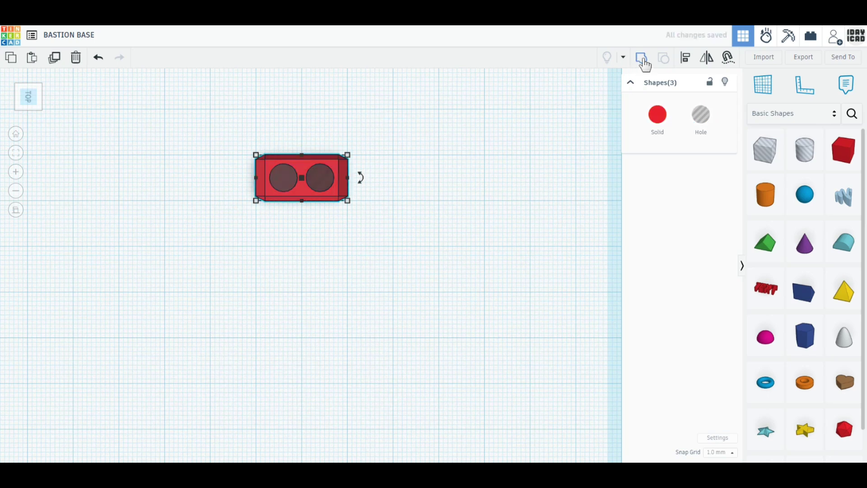
{"action": "left_click", "coordinate": [641, 58]}
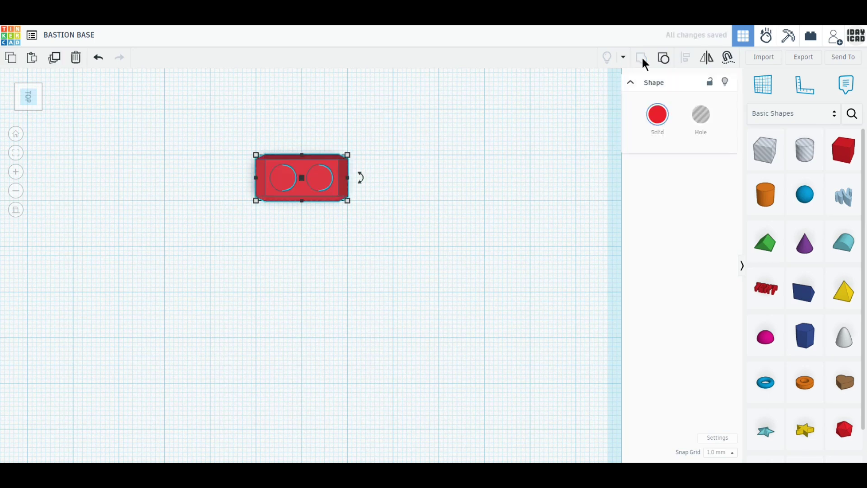
Colour the bored box light grey
{"action": "left_click", "coordinate": [657, 114]}
{"action": "left_click", "coordinate": [739, 210]}
{"action": "left_click", "coordinate": [331, 302]}
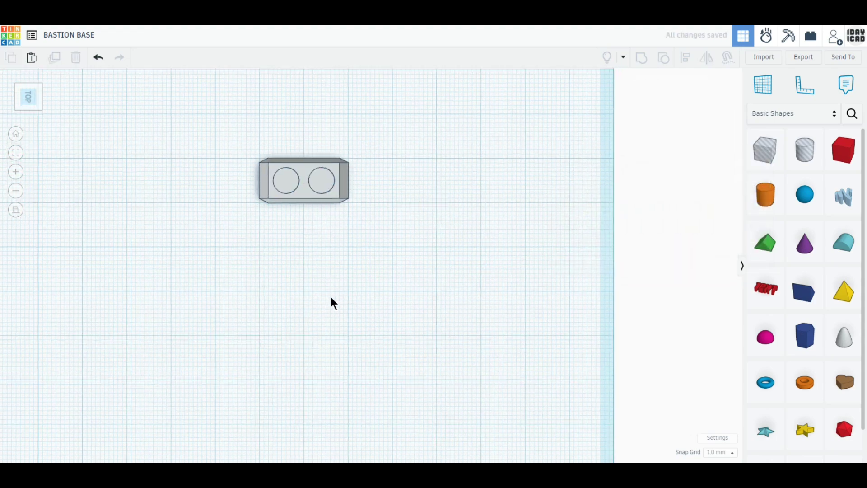
Add a solid cylinder beside the bored box with 64 sides and a bevel of 2.5
{"action": "right_click_drag", "start_coordinate": [331, 302], "coordinate": [355, 271]}
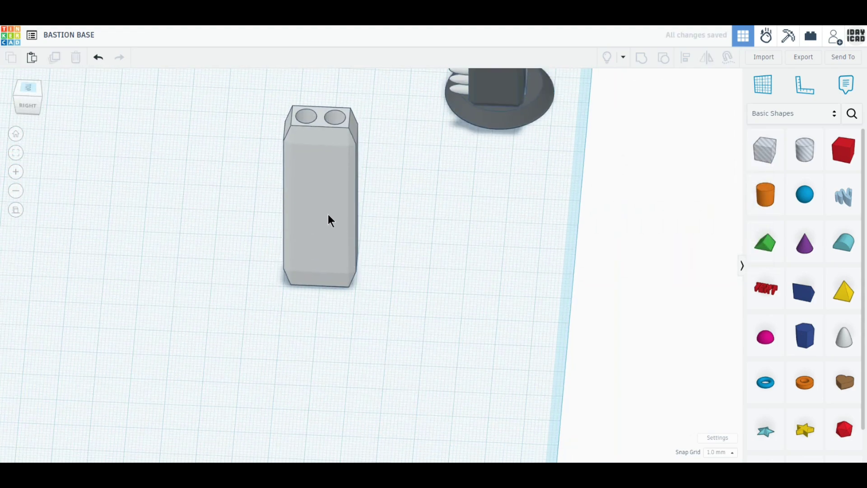
{"action": "left_click", "coordinate": [341, 221]}
{"action": "left_click_drag", "start_coordinate": [772, 202], "coordinate": [422, 349]}
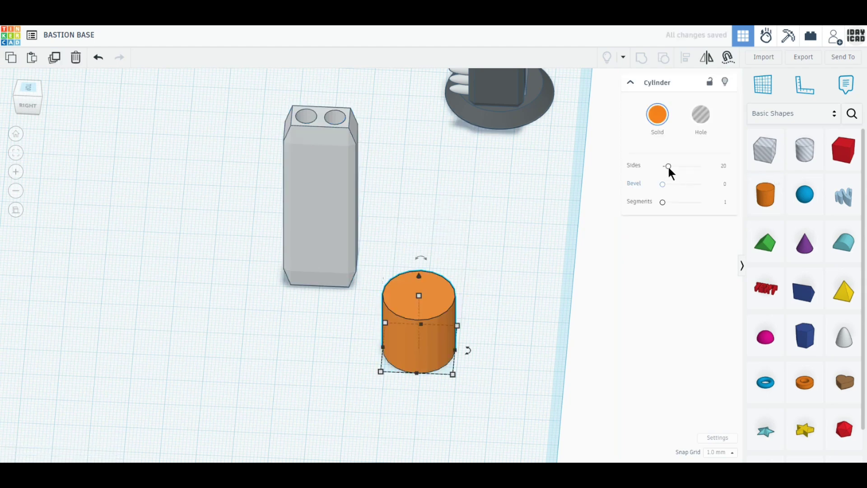
{"action": "left_click_drag", "start_coordinate": [668, 165], "coordinate": [760, 170]}
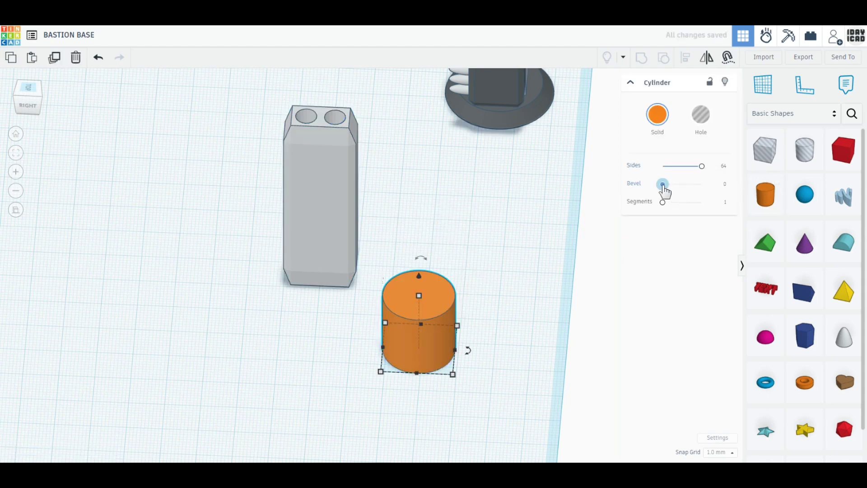
{"action": "left_click_drag", "start_coordinate": [663, 184], "coordinate": [785, 185]}
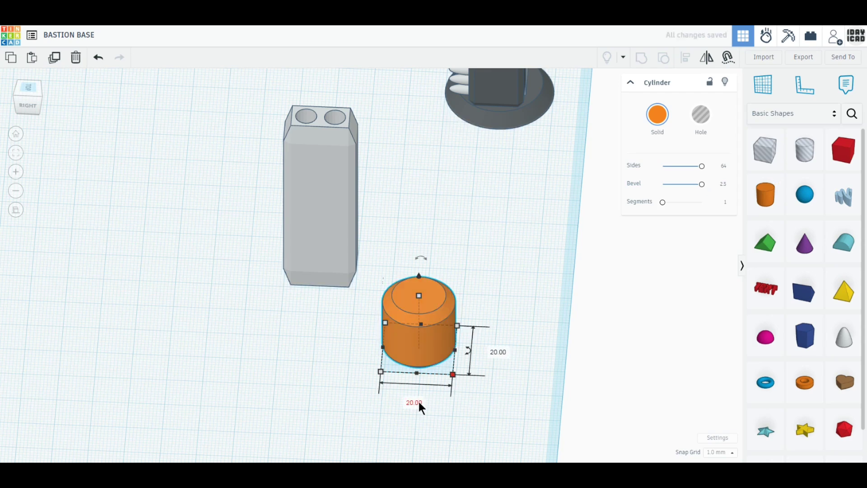
Size the bevelled cylinder to 30 mm long, 30 mm wide and 30 mm tall
{"action": "left_click", "coordinate": [418, 402]}
{"action": "type", "text": "30"}
{"action": "key", "text": "Return"}
{"action": "left_click", "coordinate": [534, 353]}
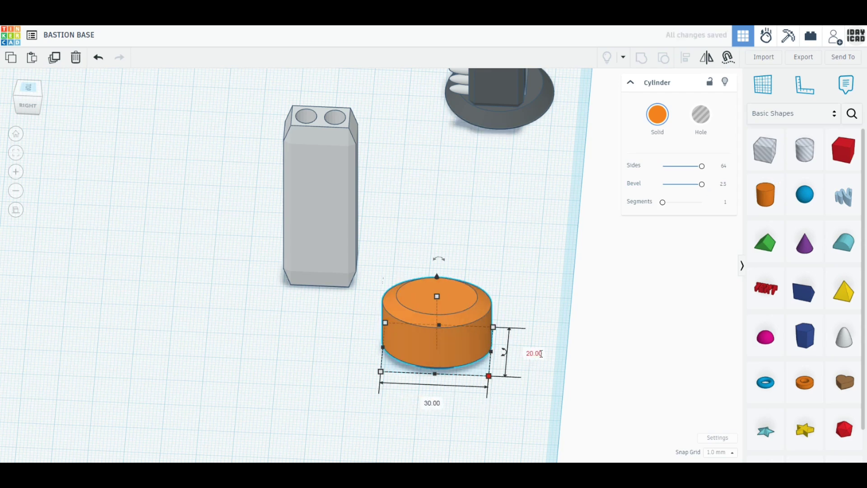
{"action": "type", "text": "30"}
{"action": "key", "text": "Return"}
{"action": "left_click", "coordinate": [475, 335]}
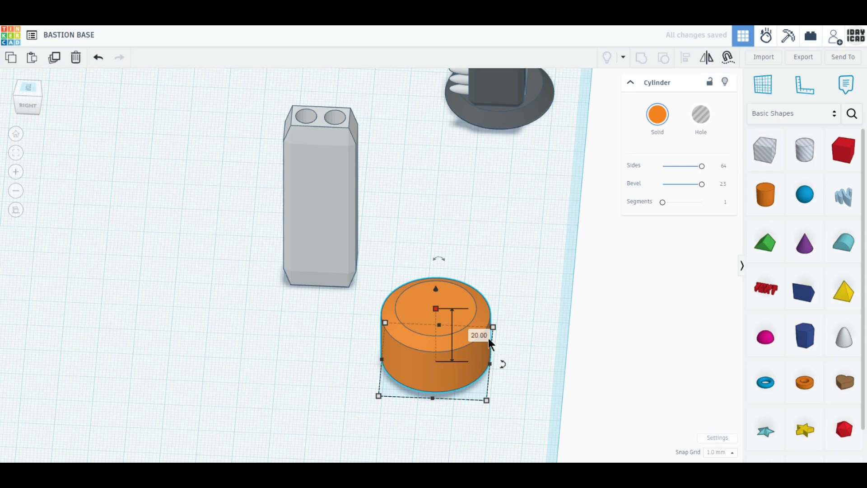
{"action": "type", "text": "30"}
{"action": "key", "text": "Return"}
Rotate the cylinder and the bored box 90° each onto their sides, and lower the box toward the workplane
{"action": "right_click_drag", "start_coordinate": [528, 418], "coordinate": [644, 411]}
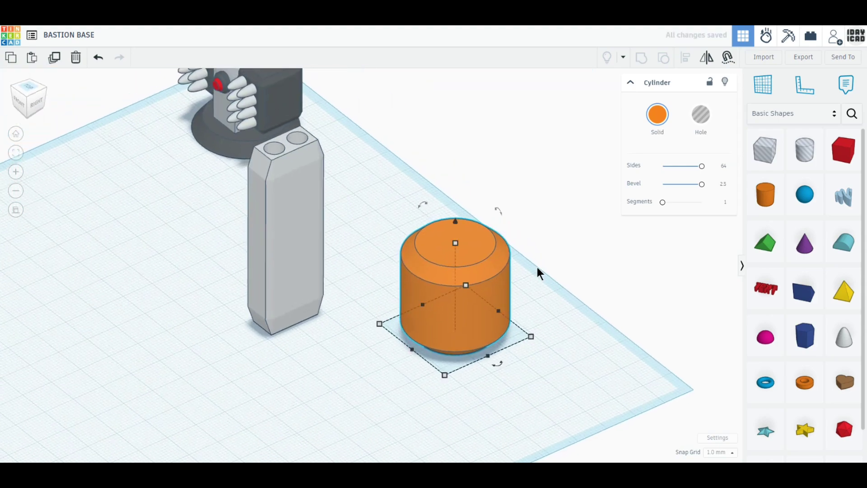
{"action": "left_click_drag", "start_coordinate": [497, 210], "coordinate": [522, 285]}
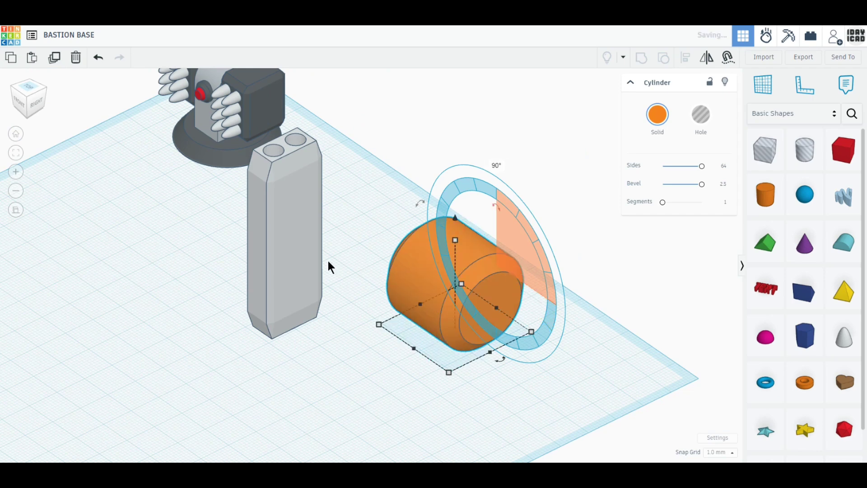
{"action": "left_click", "coordinate": [290, 262]}
{"action": "left_click_drag", "start_coordinate": [262, 147], "coordinate": [285, 236]}
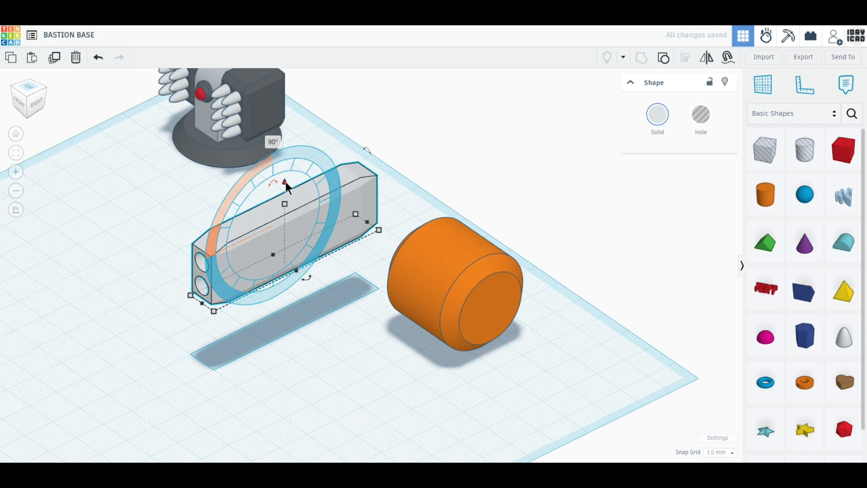
{"action": "left_click_drag", "start_coordinate": [286, 182], "coordinate": [287, 227]}
Move the cylinder over the barrel's rear end, centred on its width and overlapping it slightly
{"action": "left_click", "coordinate": [452, 323]}
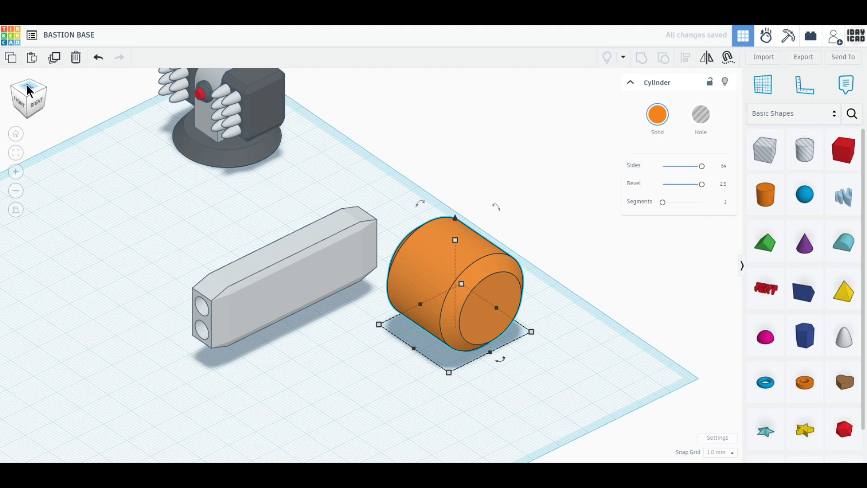
{"action": "mouse_move", "coordinate": [28, 90]}
{"action": "left_mouse_down"}
{"action": "mouse_move", "coordinate": [49, 97]}
{"action": "mouse_move", "coordinate": [27, 90]}
{"action": "left_mouse_up"}
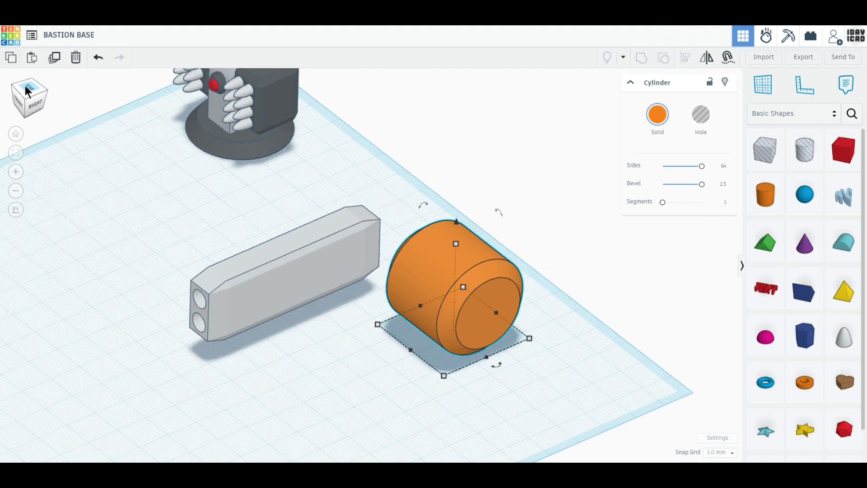
{"action": "left_click", "coordinate": [26, 90]}
{"action": "left_click_drag", "start_coordinate": [454, 328], "coordinate": [454, 206]}
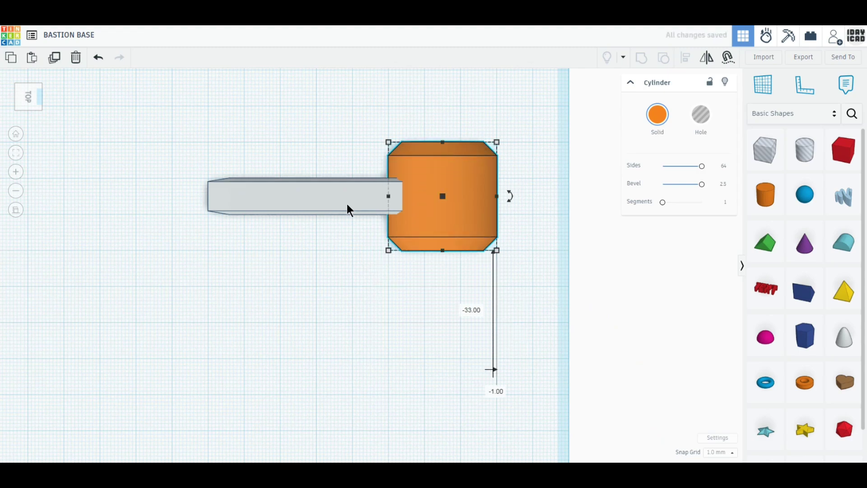
{"action": "left_click", "coordinate": [348, 205]}
Colour the bevelled cylinder medium grey
{"action": "right_click_drag", "start_coordinate": [408, 334], "coordinate": [521, 275]}
{"action": "left_click", "coordinate": [441, 315]}
{"action": "left_click", "coordinate": [409, 245]}
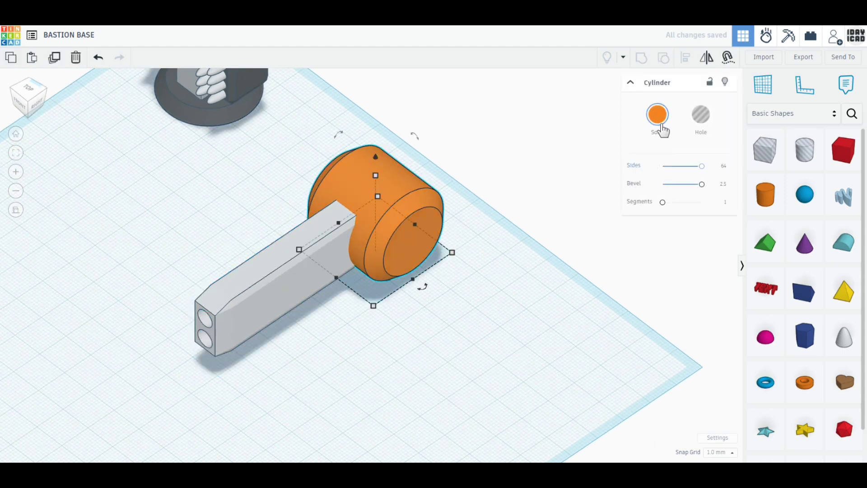
{"action": "left_click", "coordinate": [657, 115]}
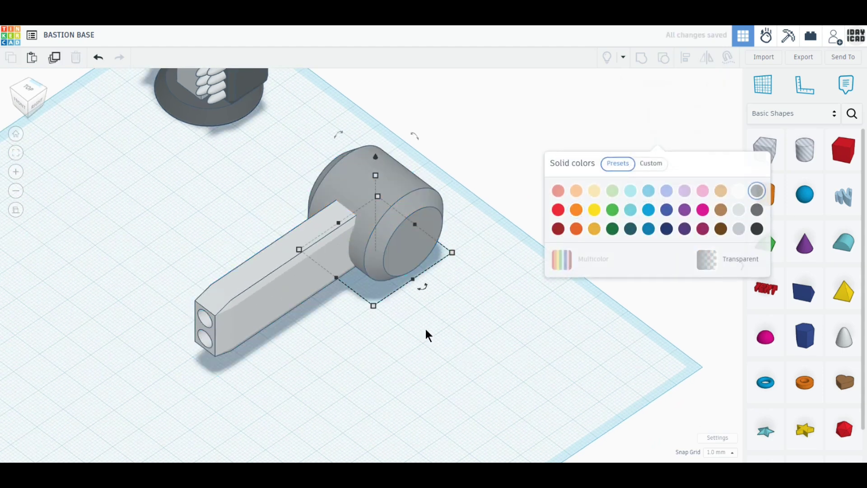
{"action": "left_click", "coordinate": [437, 315]}
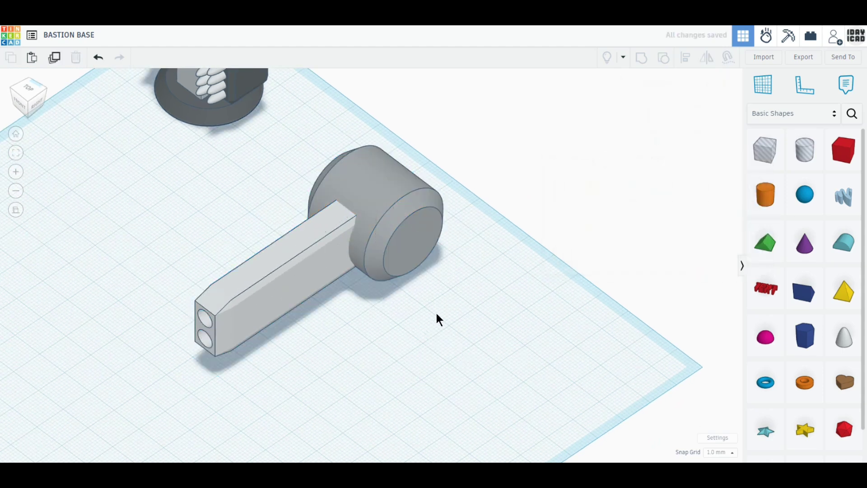
Add a box in front of the cylinder and chamfer its edges with 1 step
{"action": "left_click", "coordinate": [842, 155]}
{"action": "left_click", "coordinate": [458, 365]}
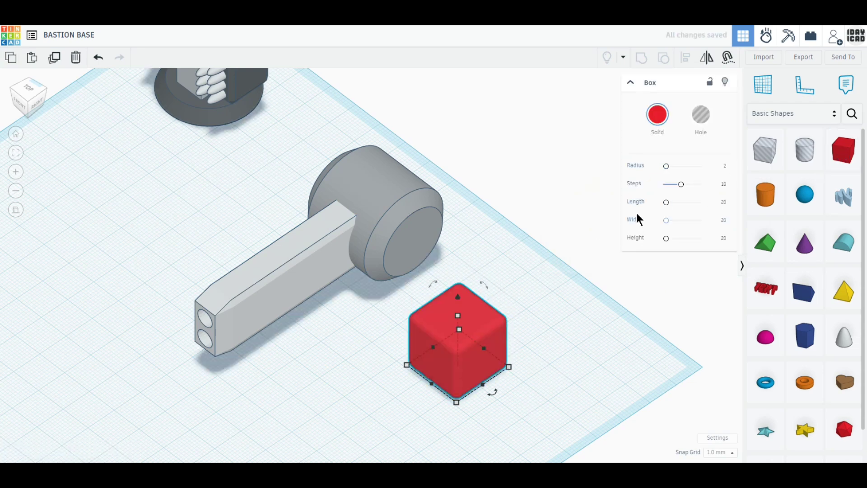
{"action": "left_click_drag", "start_coordinate": [683, 187], "coordinate": [625, 184]}
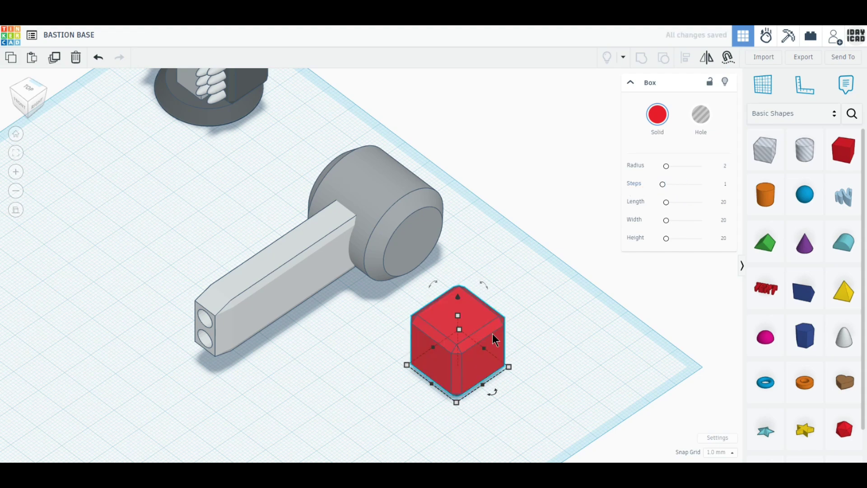
Move the chamfered box into the cylinder's rear side, centred on it, and lengthen the box to 30 mm
{"action": "left_click", "coordinate": [28, 88]}
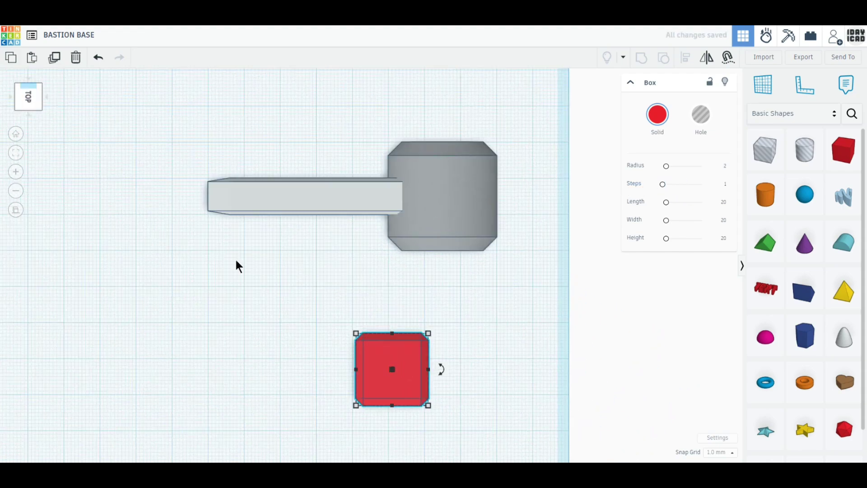
{"action": "left_click_drag", "start_coordinate": [386, 389], "coordinate": [489, 216]}
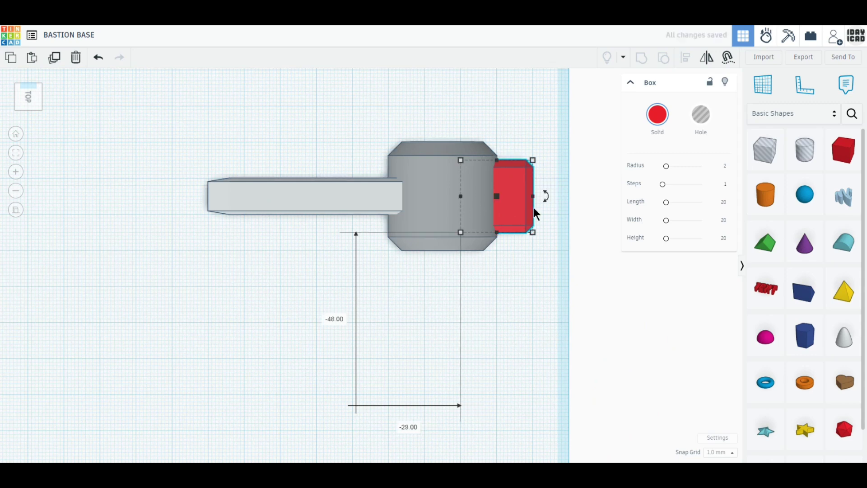
{"action": "left_click_drag", "start_coordinate": [534, 196], "coordinate": [569, 197]}
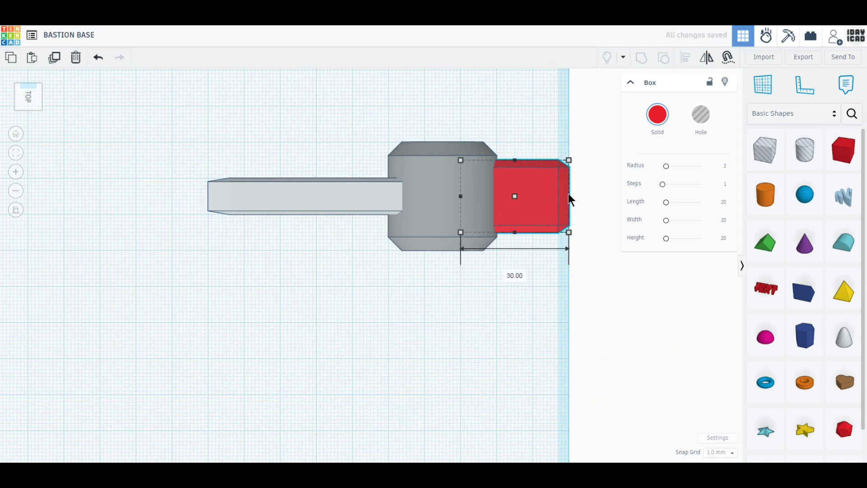
Raise the rear box 5 mm above the workplane and colour it dark grey
{"action": "right_click_drag", "start_coordinate": [569, 198], "coordinate": [518, 217]}
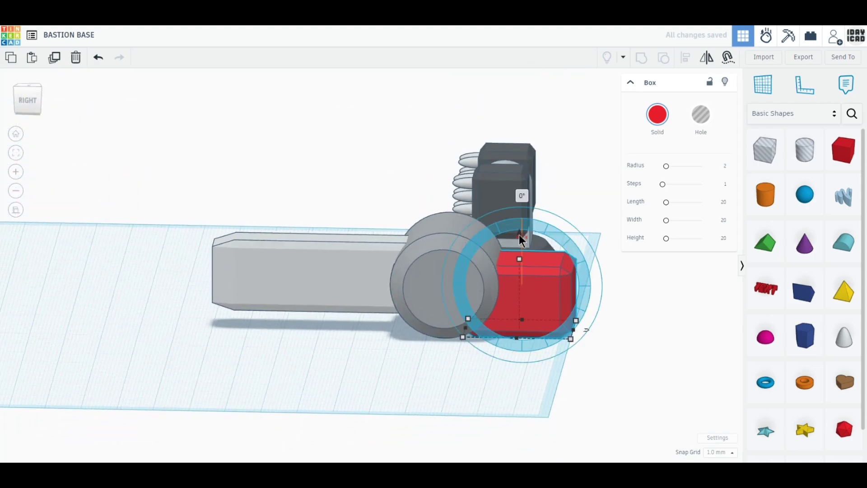
{"action": "left_click_drag", "start_coordinate": [520, 223], "coordinate": [520, 216]}
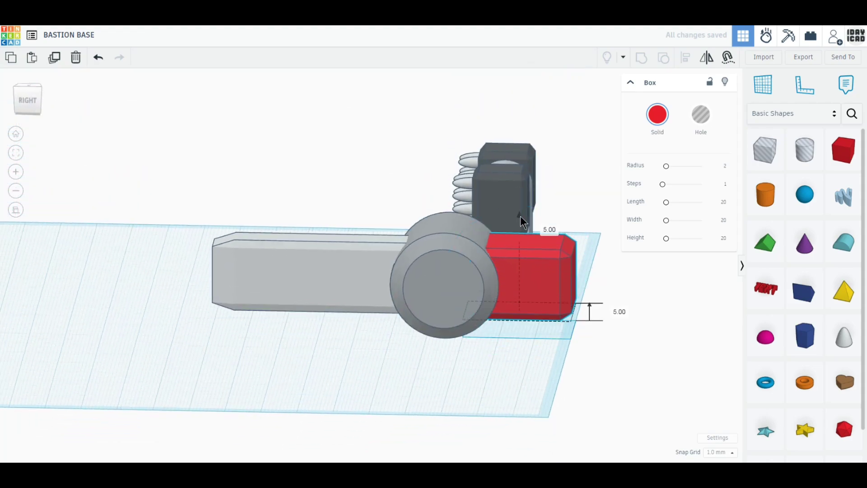
{"action": "left_click", "coordinate": [657, 115]}
{"action": "left_click", "coordinate": [757, 210]}
{"action": "left_click", "coordinate": [531, 365]}
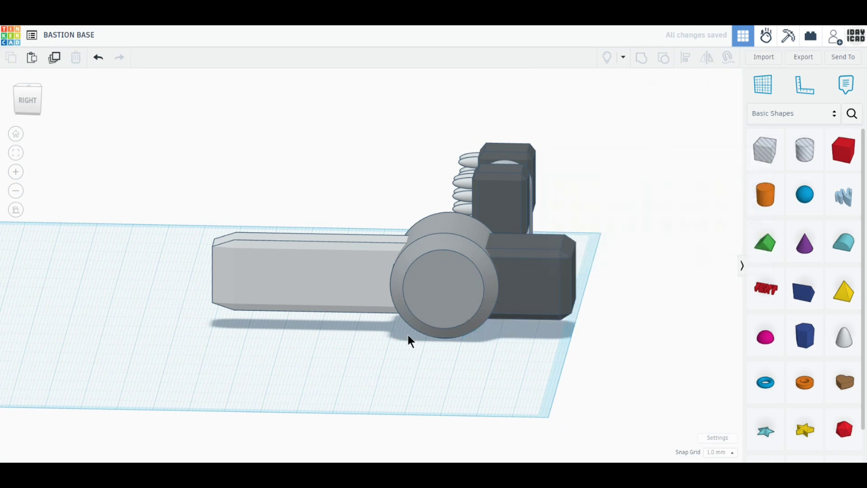
Tilt the front barrel and bevelled cylinder upward together and move them back against the dark rear block
{"action": "left_click_drag", "start_coordinate": [407, 334], "coordinate": [467, 343]}
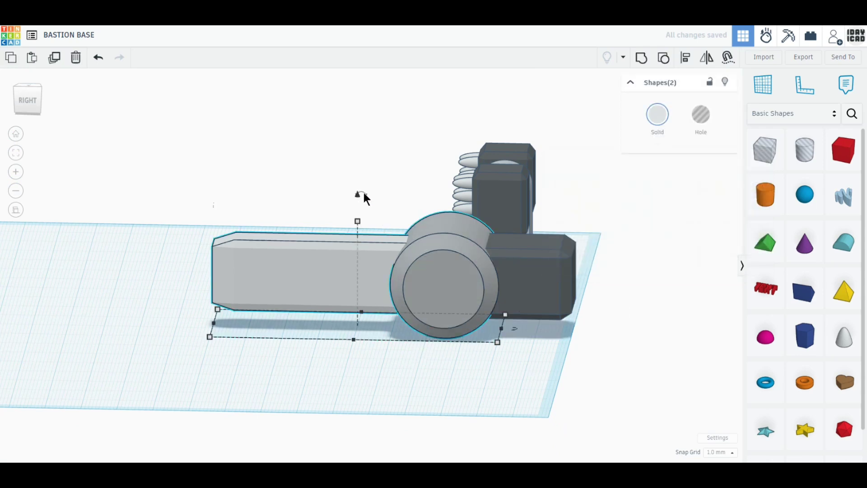
{"action": "left_click_drag", "start_coordinate": [364, 193], "coordinate": [356, 137]}
{"action": "left_click", "coordinate": [29, 84]}
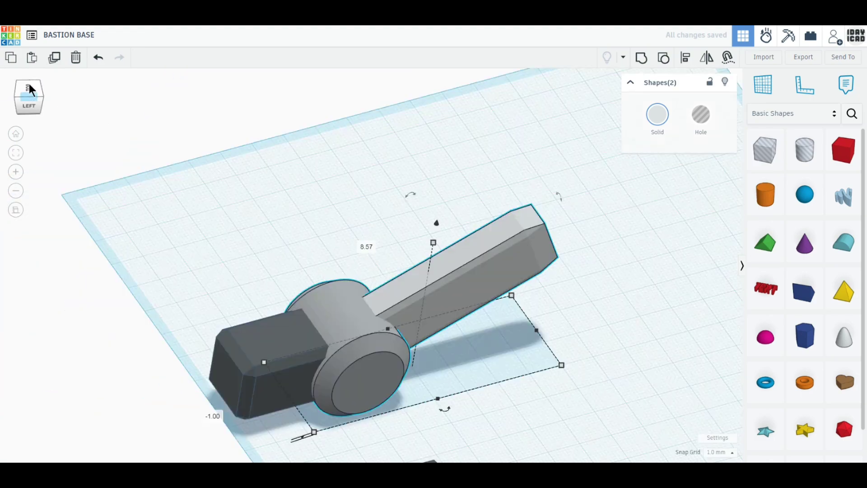
{"action": "middle_click_drag", "start_coordinate": [306, 388], "coordinate": [419, 304]}
{"action": "mouse_move", "coordinate": [419, 304]}
{"action": "left_mouse_down"}
{"action": "mouse_move", "coordinate": [392, 283]}
{"action": "mouse_move", "coordinate": [413, 290]}
{"action": "left_mouse_up"}
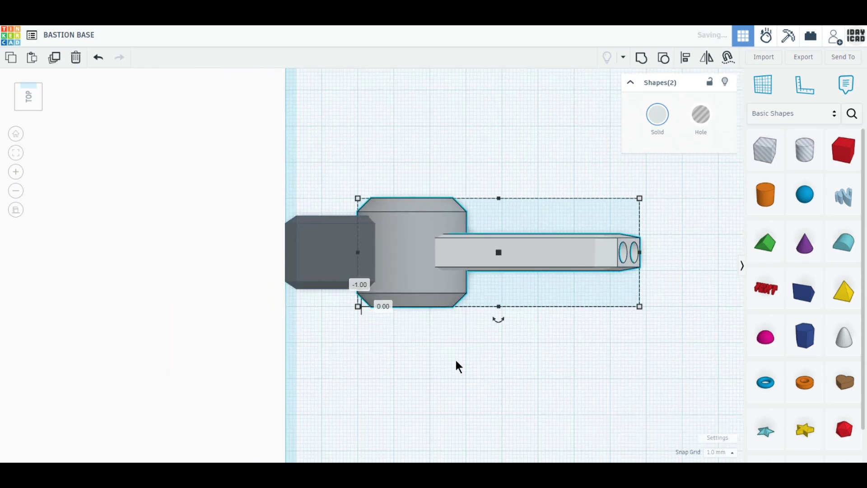
Select the barrel, cylinder and rear block together and raise the whole cannon 24 mm
{"action": "left_click_drag", "start_coordinate": [536, 376], "coordinate": [306, 199]}
{"action": "right_click_drag", "start_coordinate": [306, 199], "coordinate": [286, 190]}
{"action": "left_click_drag", "start_coordinate": [289, 172], "coordinate": [278, 143]}
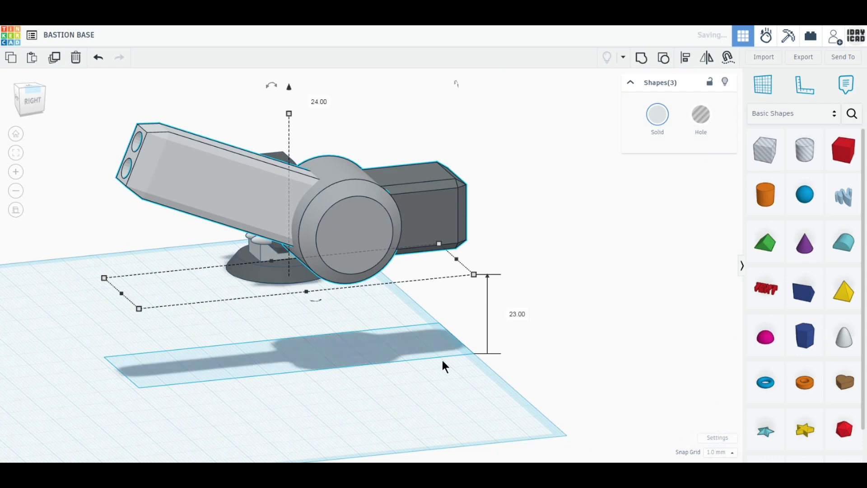
Move the cannon 80 mm forward in the barrel's direction and 14 mm sideways on the workplane
{"action": "middle_click_drag", "start_coordinate": [441, 359], "coordinate": [576, 345]}
{"action": "left_click_drag", "start_coordinate": [649, 223], "coordinate": [379, 256]}
{"action": "left_click", "coordinate": [28, 86]}
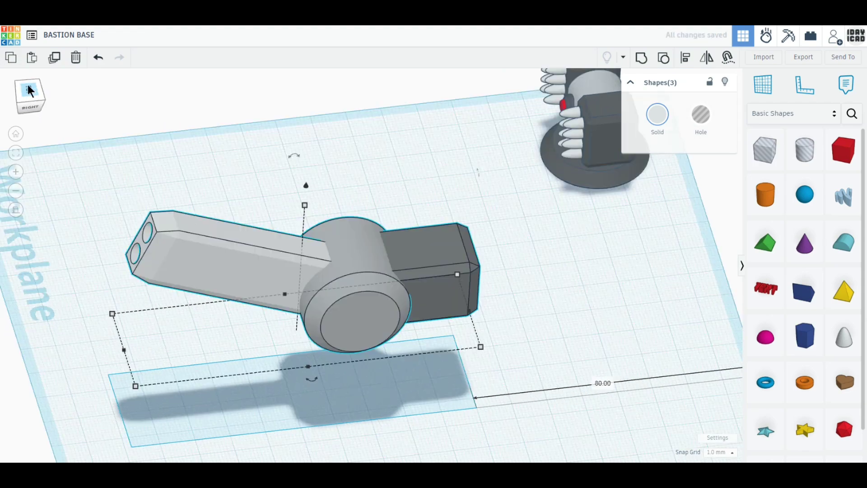
{"action": "left_click_drag", "start_coordinate": [407, 386], "coordinate": [408, 334]}
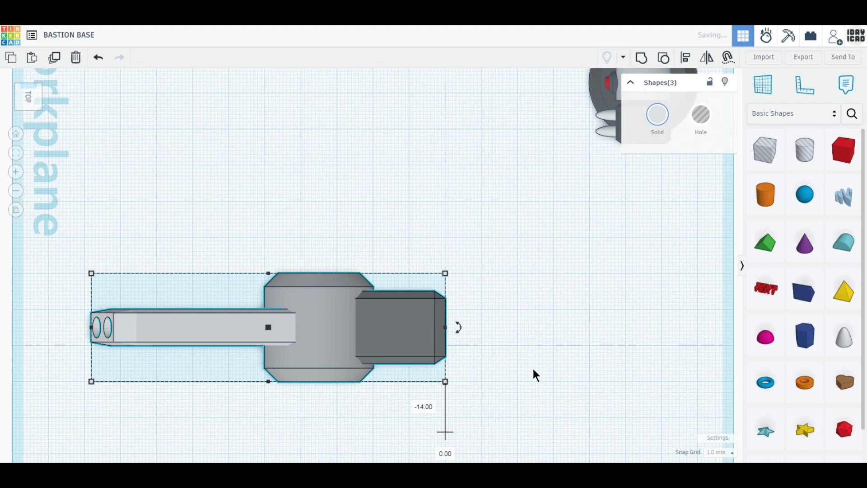
{"action": "right_click_drag", "start_coordinate": [367, 419], "coordinate": [391, 327]}
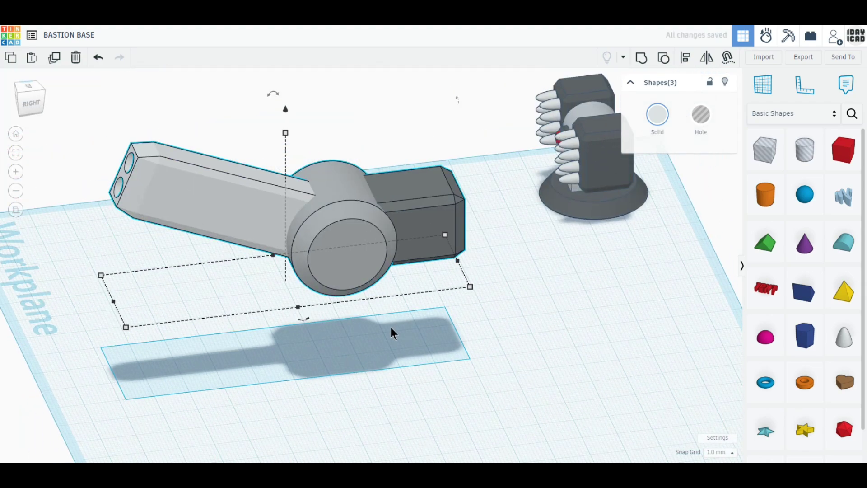
Add a cone beside the cannon with top radius 8, 41 mm high and a 30 by 30 mm base
{"action": "left_click", "coordinate": [609, 349]}
{"action": "left_click_drag", "start_coordinate": [799, 255], "coordinate": [547, 359]}
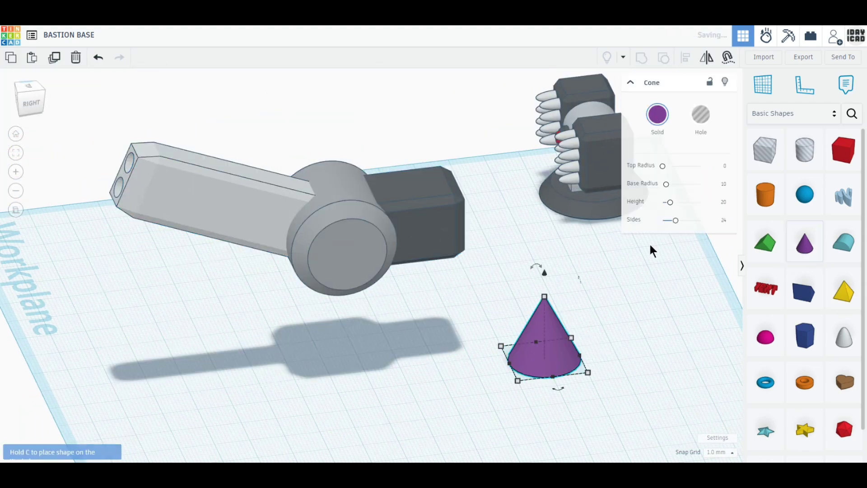
{"action": "type", "text": "8"}
{"action": "key", "text": "Return"}
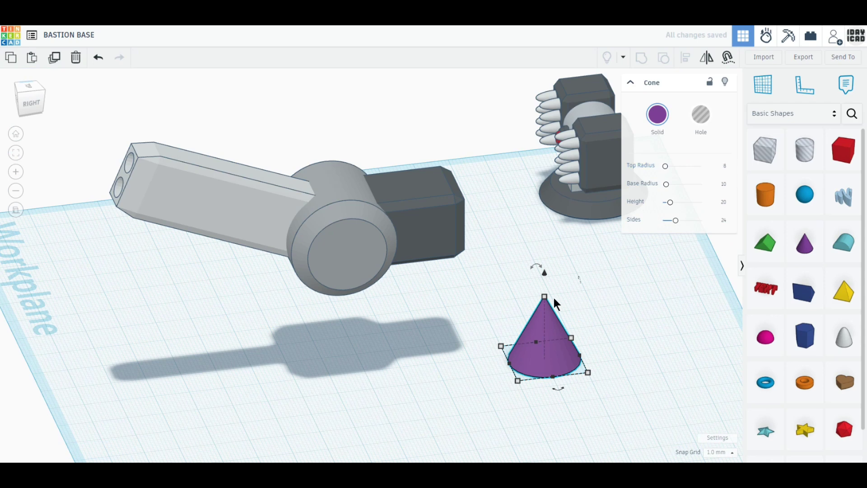
{"action": "left_click_drag", "start_coordinate": [554, 287], "coordinate": [556, 236]}
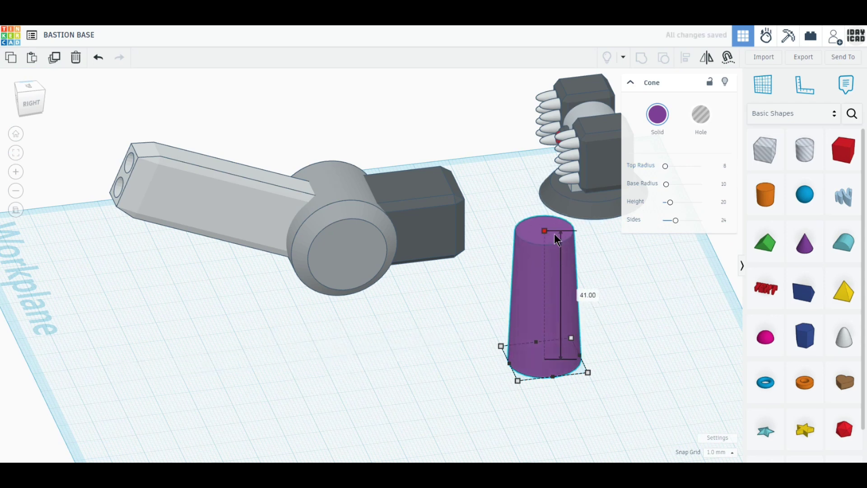
{"action": "left_click_drag", "start_coordinate": [518, 380], "coordinate": [494, 400]}
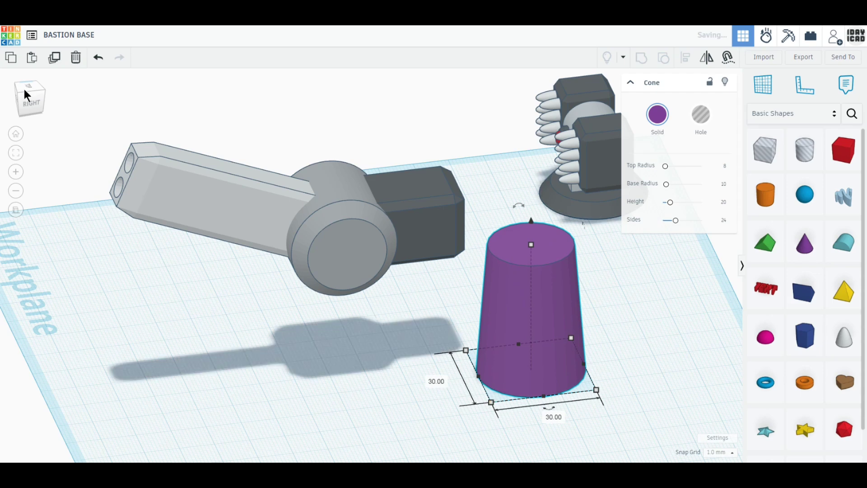
Set the cone's top radius to 6 and its sides to 64
{"action": "left_click", "coordinate": [724, 165]}
{"action": "type", "text": "6"}
{"action": "key", "text": "Return"}
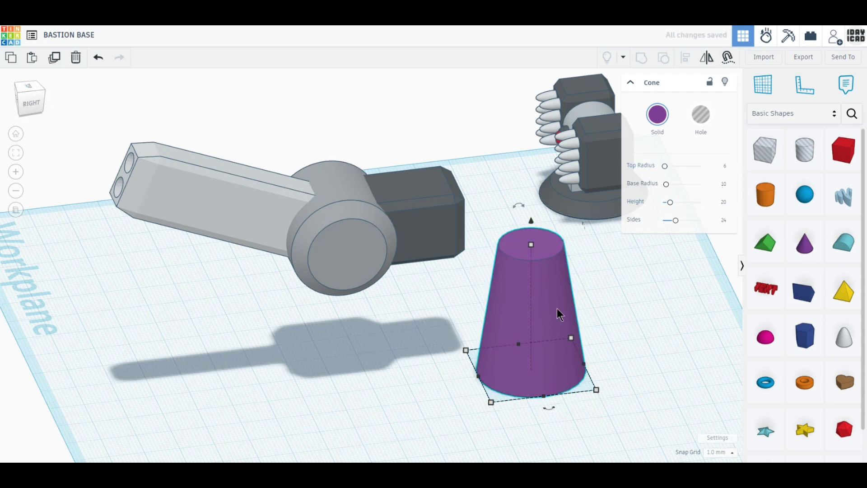
{"action": "left_click_drag", "start_coordinate": [678, 223], "coordinate": [702, 220]}
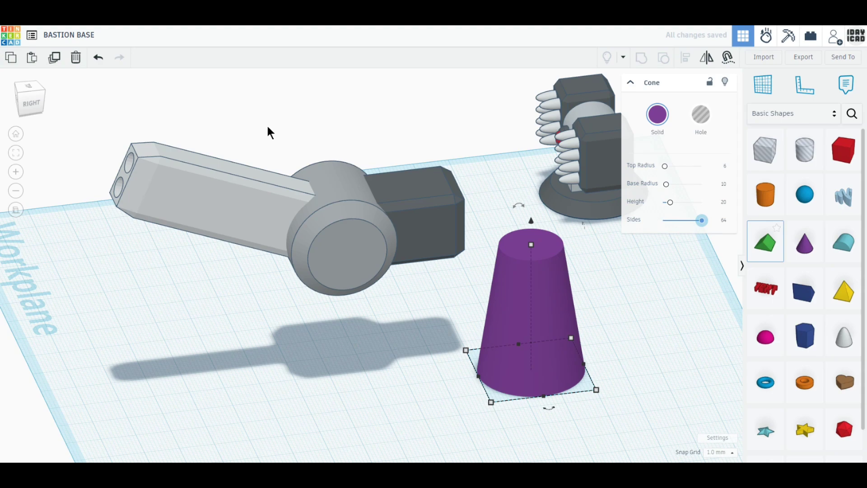
Move the cone under the bevelled cylinder so that it supports the cannon as a neck
{"action": "left_click", "coordinate": [27, 90]}
{"action": "left_click_drag", "start_coordinate": [470, 412], "coordinate": [358, 351]}
{"action": "right_click_drag", "start_coordinate": [323, 386], "coordinate": [365, 310]}
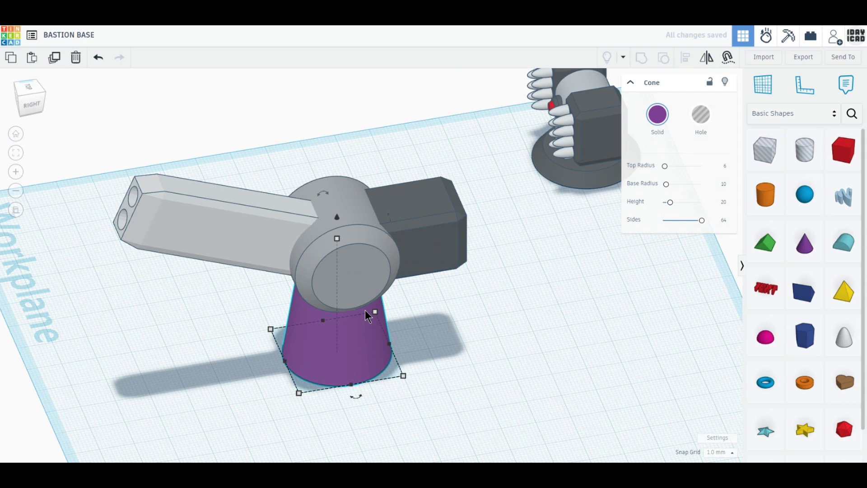
Duplicate the cone and set the copy's base to 80 mm in one direction
{"action": "left_click", "coordinate": [52, 60]}
{"action": "left_click_drag", "start_coordinate": [421, 383], "coordinate": [439, 390]}
{"action": "left_click", "coordinate": [446, 338]}
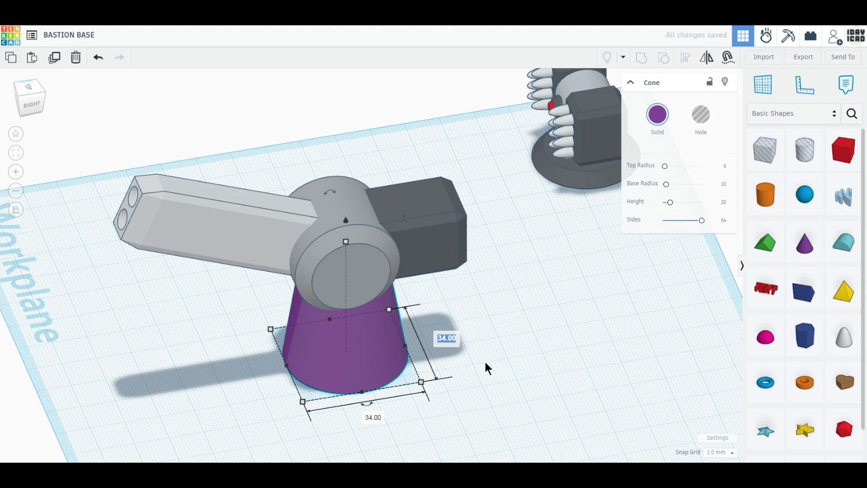
{"action": "type", "text": "80"}
{"action": "key", "text": "Return"}
Set the copied cone's other base dimension to 80 mm, flatten it to 10 mm high and enlarge its top radius
{"action": "middle_click_drag", "start_coordinate": [543, 395], "coordinate": [568, 306]}
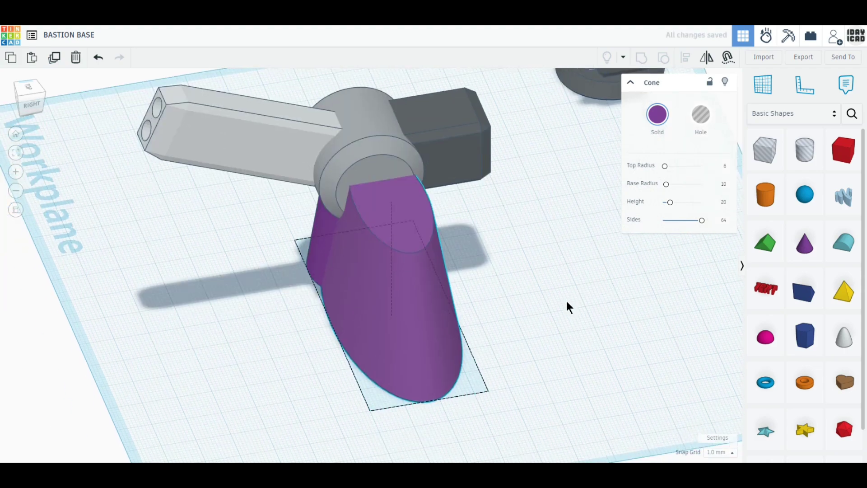
{"action": "left_click", "coordinate": [488, 391]}
{"action": "left_click", "coordinate": [441, 427]}
{"action": "type", "text": "80"}
{"action": "key", "text": "Return"}
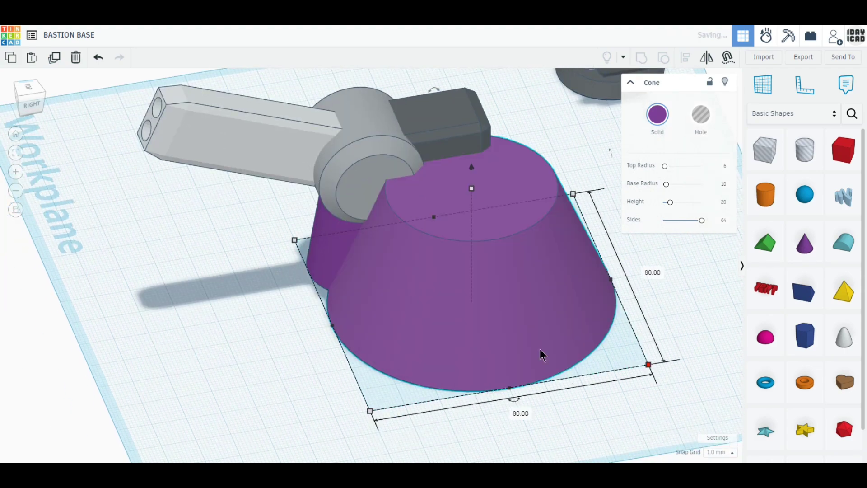
{"action": "left_click_drag", "start_coordinate": [465, 189], "coordinate": [470, 274]}
{"action": "left_click", "coordinate": [719, 167]}
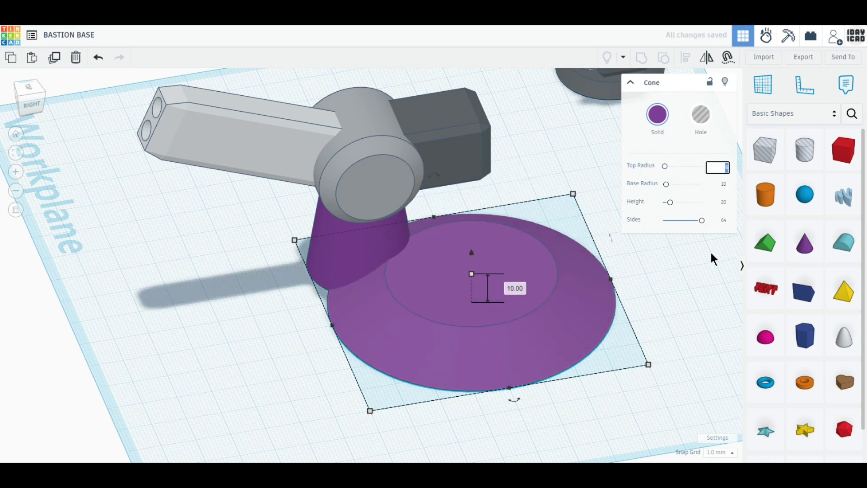
Colour the supporting cone light grey and the wide flat cone dark grey
{"action": "left_click", "coordinate": [380, 250]}
{"action": "left_click", "coordinate": [658, 116]}
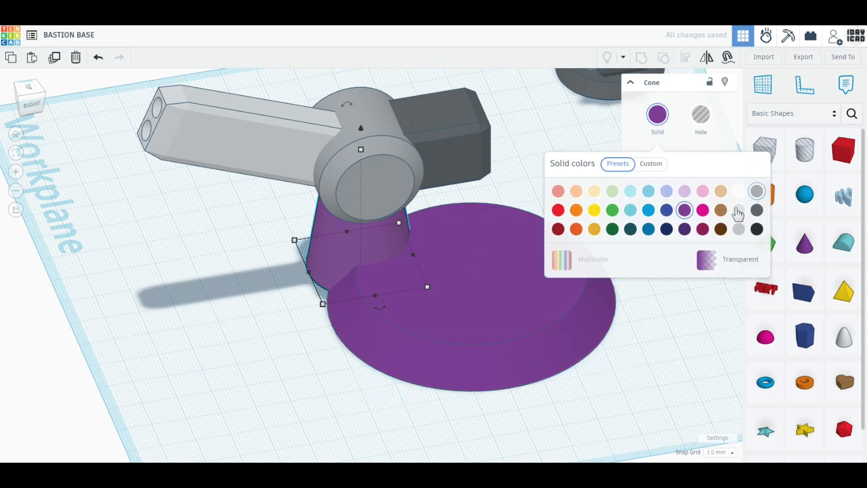
{"action": "left_click", "coordinate": [739, 229]}
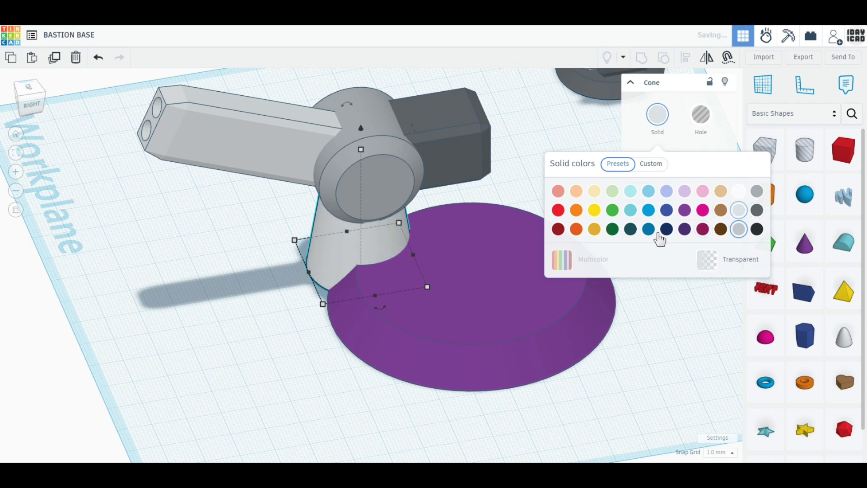
{"action": "left_click", "coordinate": [427, 287]}
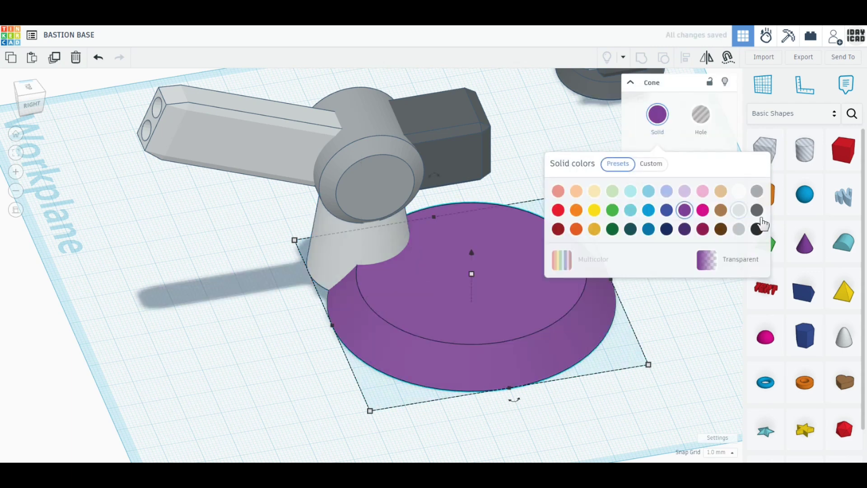
{"action": "left_click", "coordinate": [757, 226]}
{"action": "left_click", "coordinate": [675, 318]}
Move the wide dark grey base so that it is centred under the light grey neck
{"action": "left_click", "coordinate": [27, 89]}
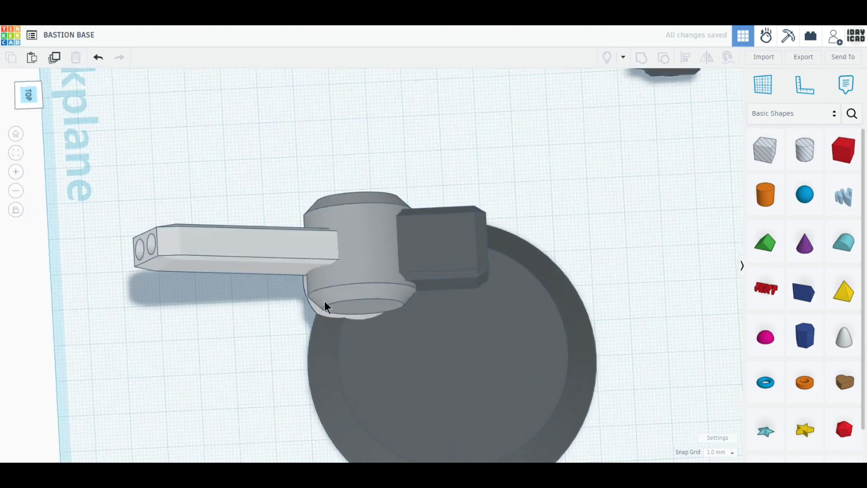
{"action": "left_click", "coordinate": [385, 313]}
{"action": "left_click_drag", "start_coordinate": [384, 313], "coordinate": [402, 300]}
{"action": "right_click_drag", "start_coordinate": [555, 342], "coordinate": [574, 310]}
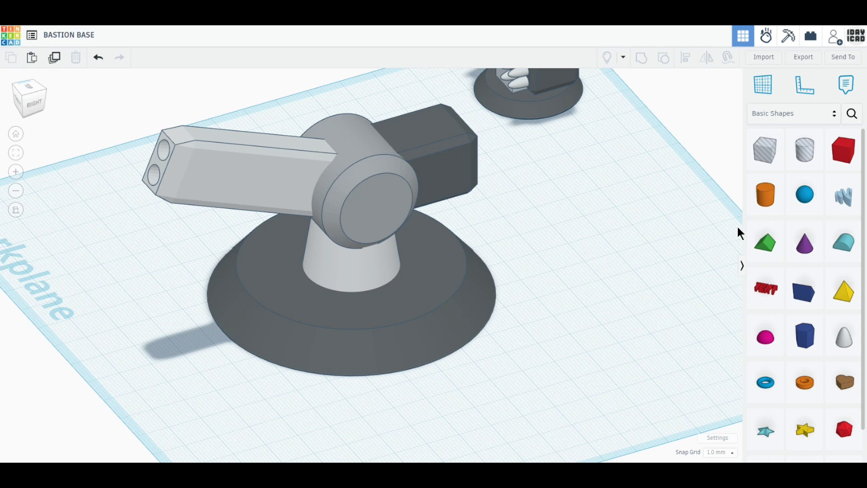
Add a cylinder beside the base, lay it on its side, and set 64 sides and a 2.5 bevel
{"action": "left_click_drag", "start_coordinate": [765, 194], "coordinate": [596, 305]}
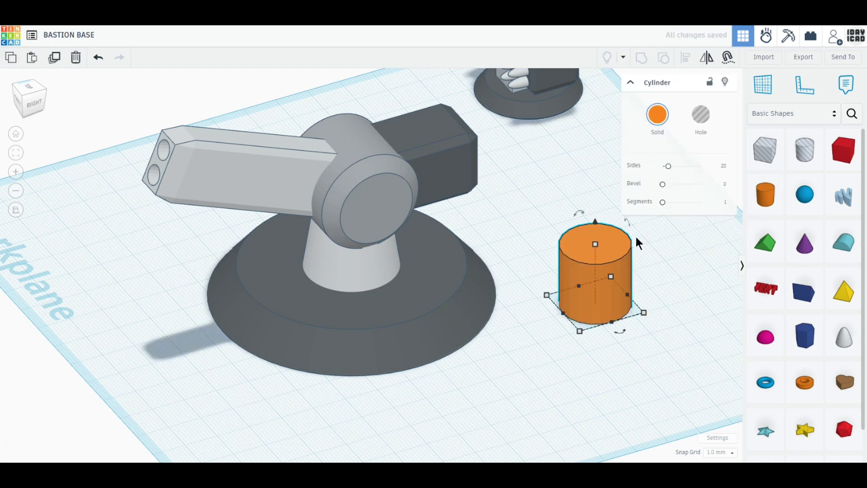
{"action": "left_click_drag", "start_coordinate": [629, 233], "coordinate": [658, 217]}
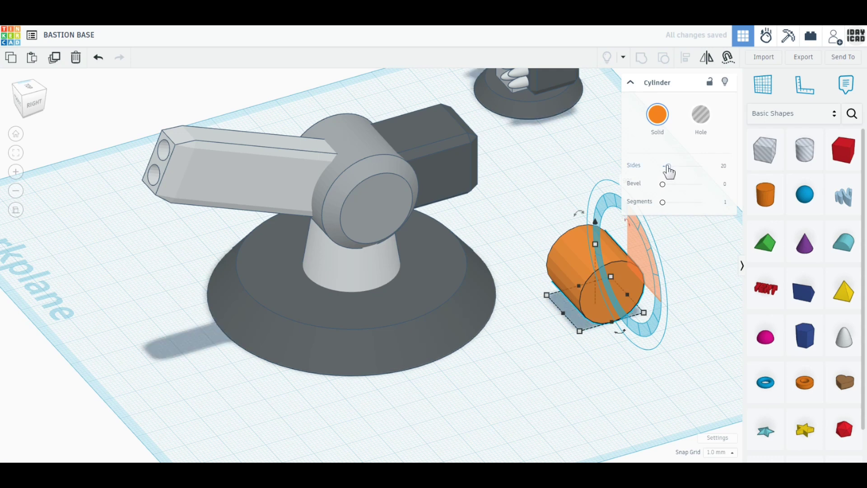
{"action": "left_click_drag", "start_coordinate": [668, 166], "coordinate": [754, 174]}
{"action": "left_click_drag", "start_coordinate": [662, 183], "coordinate": [767, 192]}
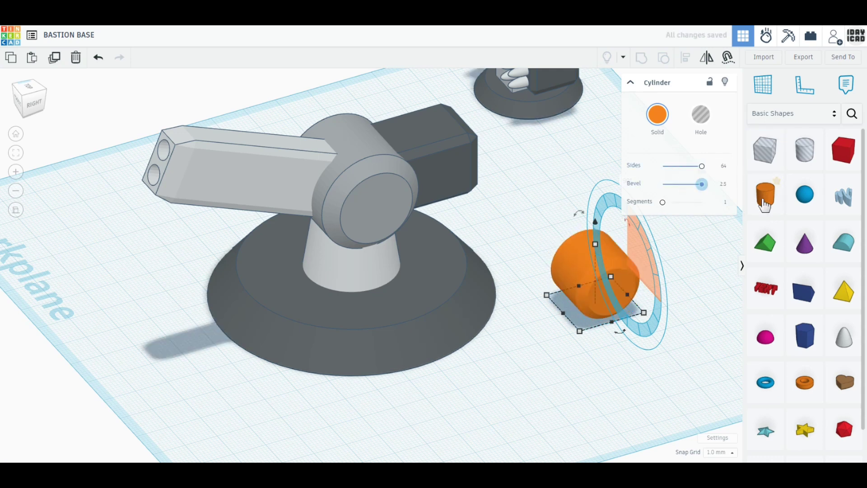
Colour the new cylinder red and move it onto the base in front of the neck
{"action": "left_click", "coordinate": [658, 114]}
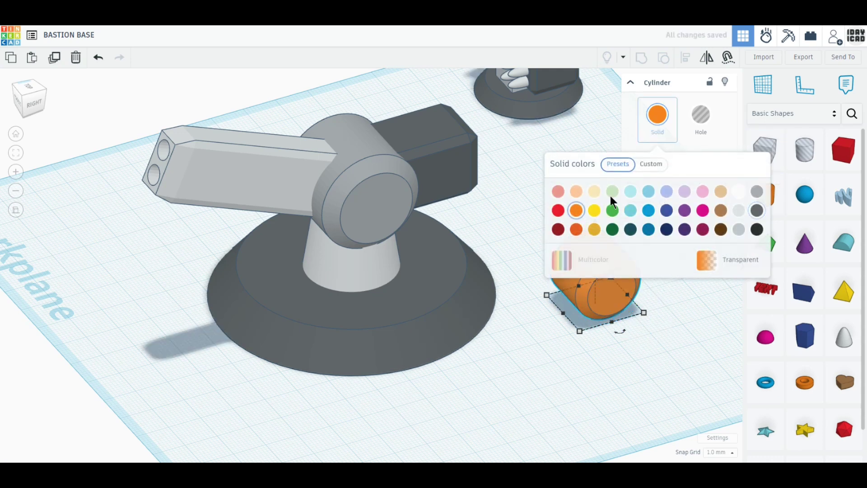
{"action": "left_click", "coordinate": [559, 210]}
{"action": "left_click_drag", "start_coordinate": [612, 321], "coordinate": [319, 278]}
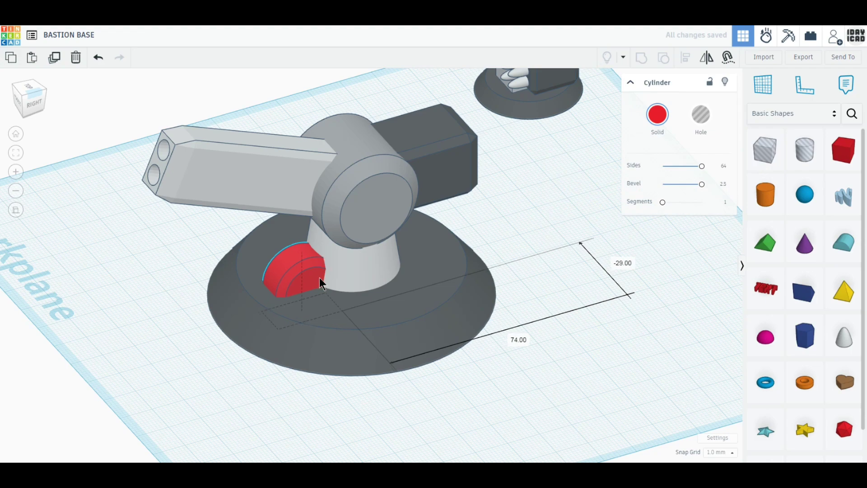
Lower the red cylinder's top, shift it closer to the neck and centre it under the barrel
{"action": "left_click", "coordinate": [33, 104]}
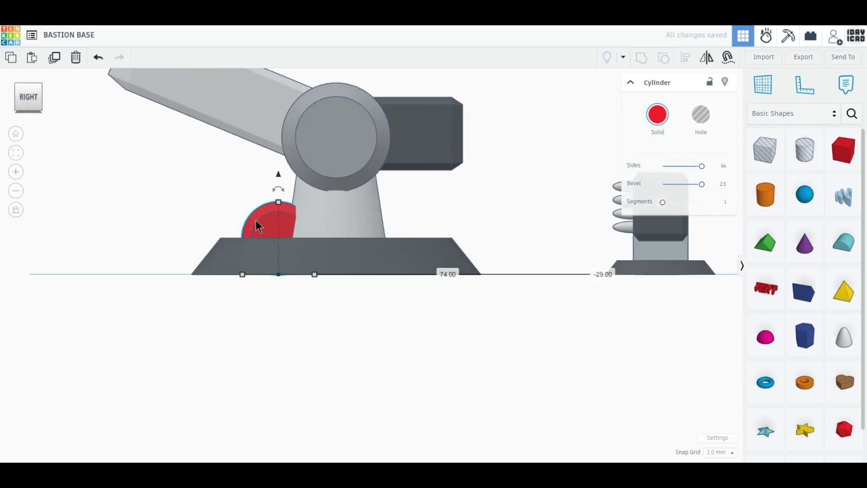
{"action": "mouse_move", "coordinate": [284, 230]}
{"action": "left_mouse_down"}
{"action": "mouse_move", "coordinate": [277, 228]}
{"action": "mouse_move", "coordinate": [291, 213]}
{"action": "mouse_move", "coordinate": [292, 232]}
{"action": "left_mouse_up"}
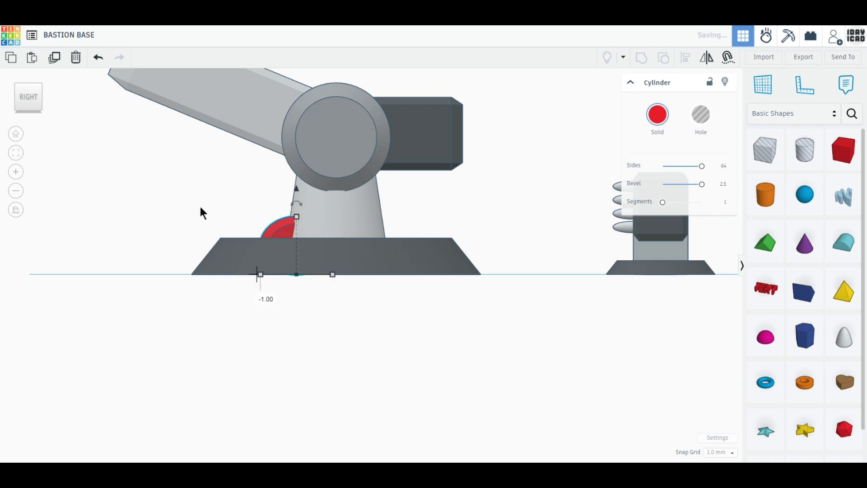
{"action": "left_click", "coordinate": [16, 85]}
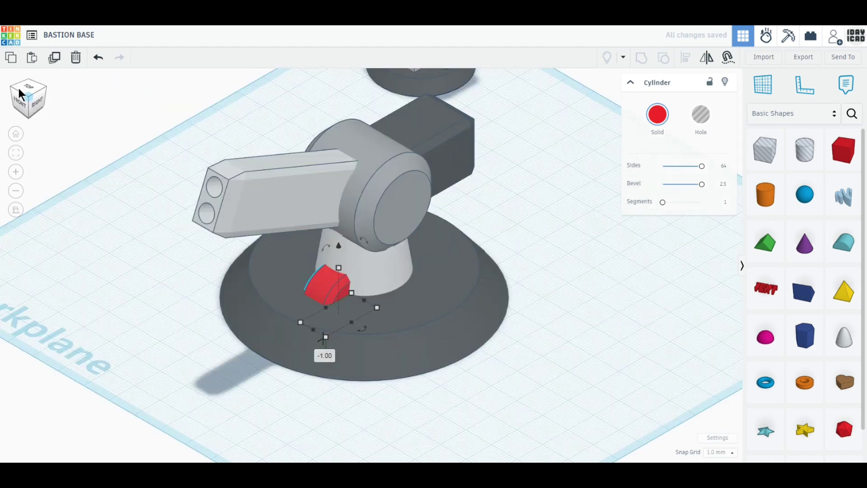
{"action": "left_click", "coordinate": [23, 97]}
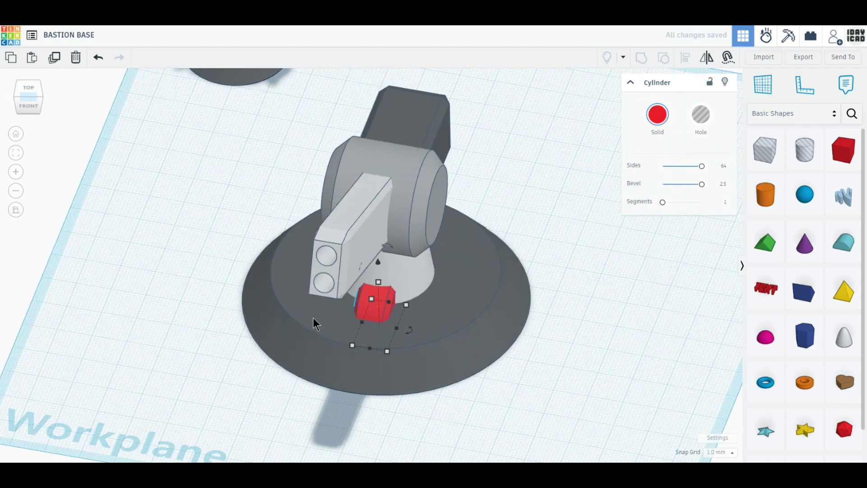
{"action": "left_click_drag", "start_coordinate": [393, 321], "coordinate": [388, 321]}
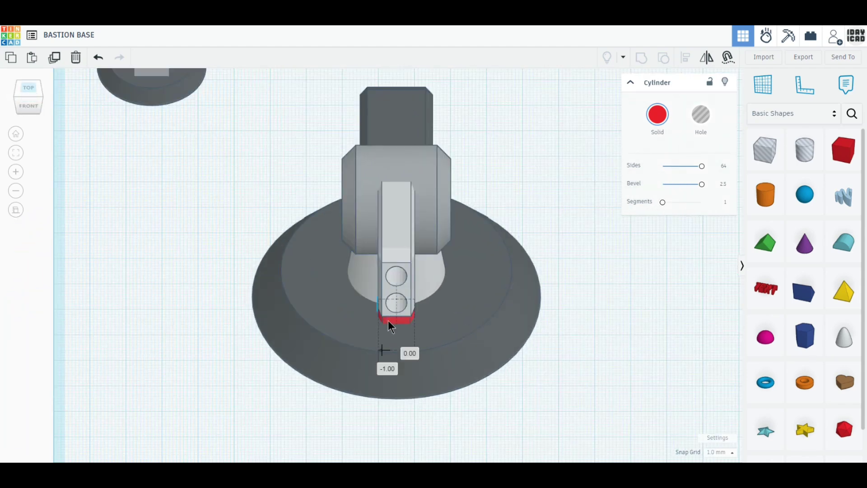
Lengthen the red cylinder to 50 mm so that it passes through the neck to the rear
{"action": "left_click", "coordinate": [39, 88]}
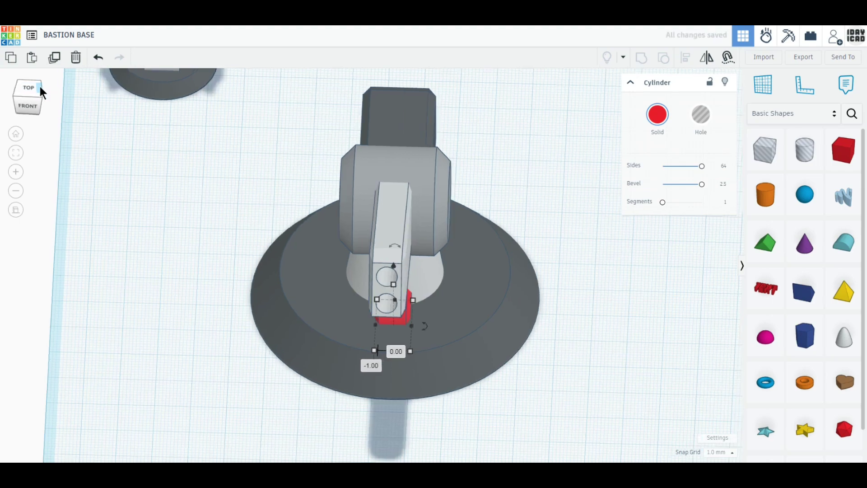
{"action": "left_click_drag", "start_coordinate": [333, 289], "coordinate": [435, 292]}
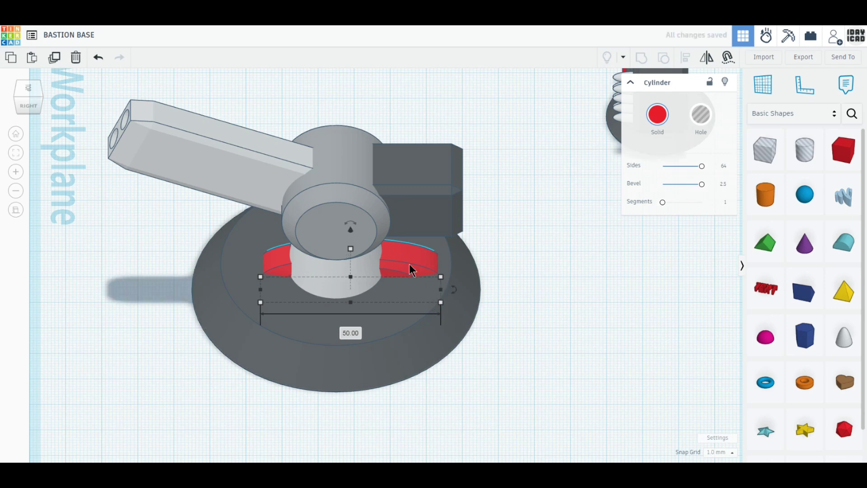
Centre the red cylinder lengthwise on the cannon's neck and make it narrower
{"action": "left_click_drag", "start_coordinate": [410, 264], "coordinate": [397, 266]}
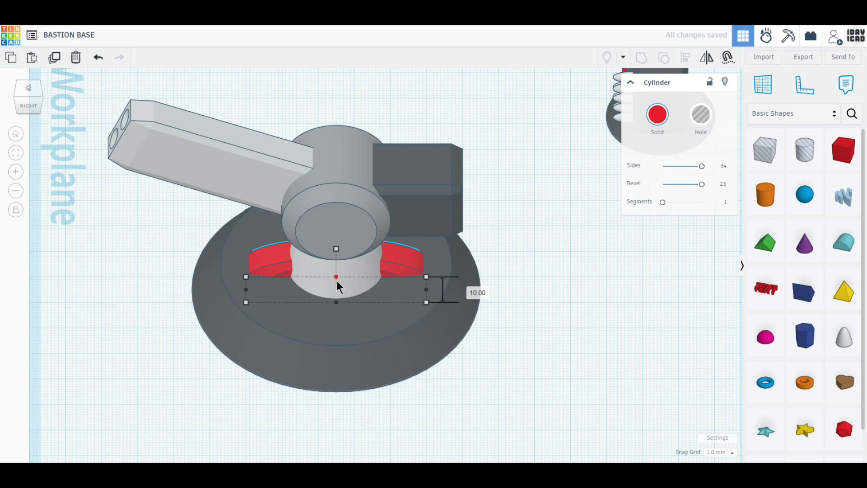
{"action": "left_click_drag", "start_coordinate": [337, 281], "coordinate": [340, 299]}
Duplicate the red cylinder, rotate the copy 45° about the neck, and repeat the duplication to form eight evenly spaced spokes
{"action": "right_click_drag", "start_coordinate": [180, 371], "coordinate": [380, 355]}
{"action": "left_click", "coordinate": [28, 89]}
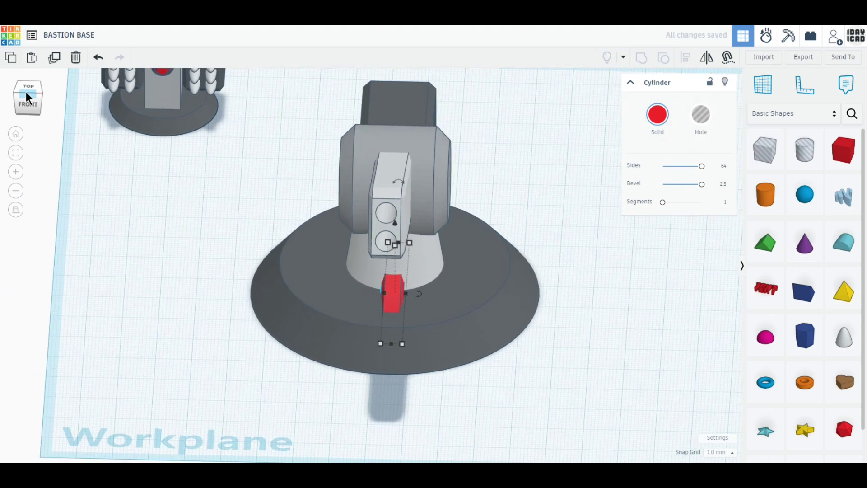
{"action": "left_click", "coordinate": [54, 62]}
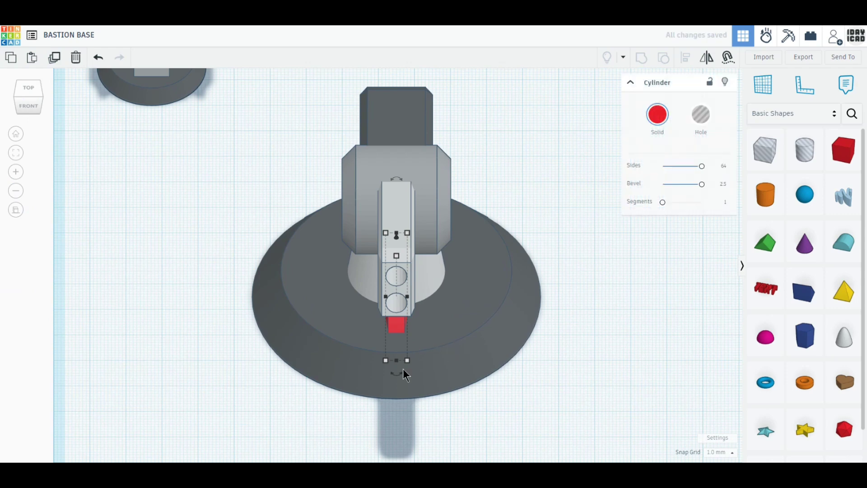
{"action": "mouse_move", "coordinate": [399, 372]}
{"action": "left_click_drag", "start_coordinate": [399, 372], "coordinate": [471, 348]}
{"action": "left_click", "coordinate": [54, 58]}
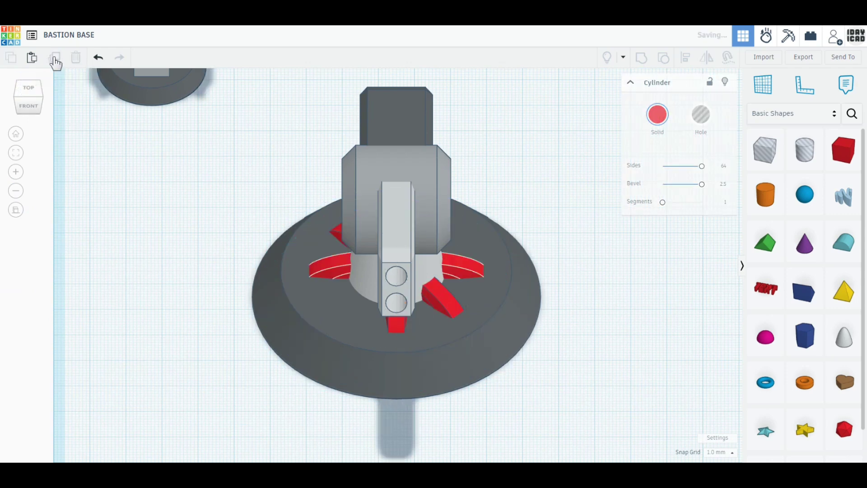
{"action": "left_click", "coordinate": [55, 58]}
{"action": "left_click", "coordinate": [567, 386]}
{"action": "right_click_drag", "start_coordinate": [567, 386], "coordinate": [382, 370]}
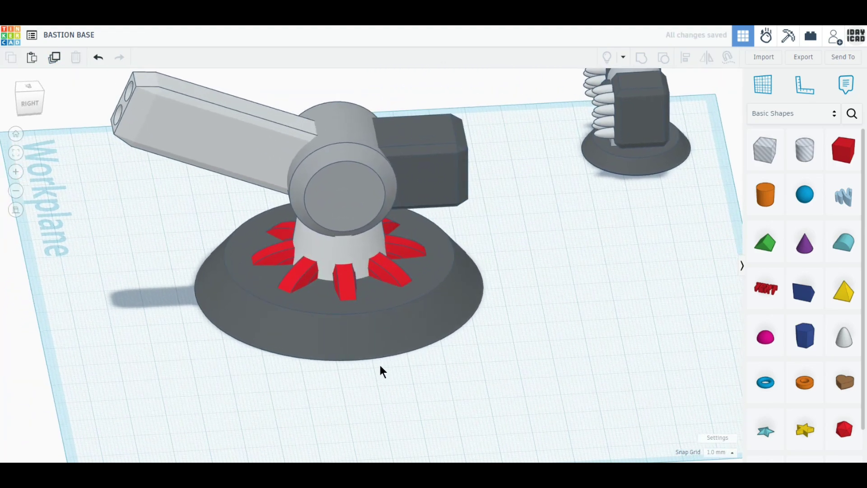
Group all shapes of the cannon and set the group to Multicolor so the original colours are kept
{"action": "left_click_drag", "start_coordinate": [166, 68], "coordinate": [159, 68]}
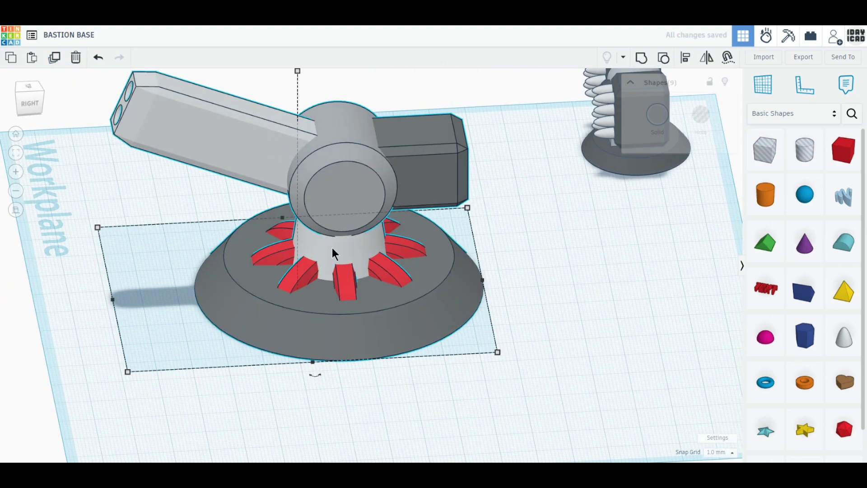
{"action": "left_click", "coordinate": [642, 59]}
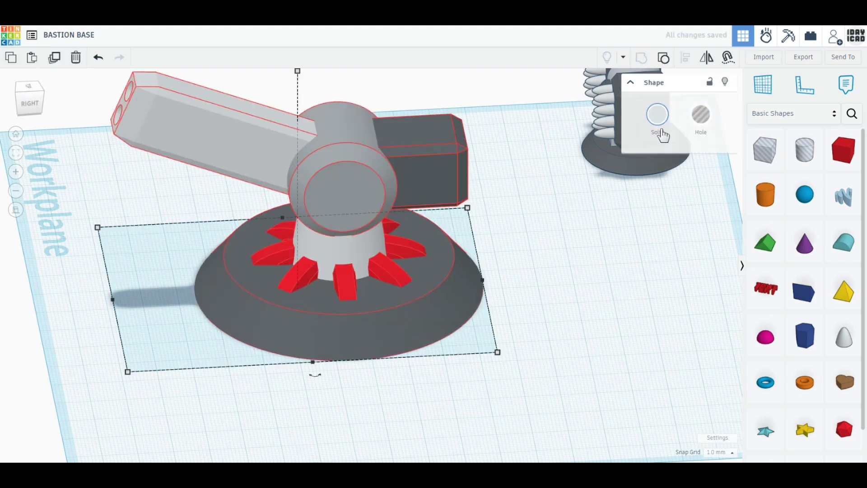
{"action": "left_click", "coordinate": [658, 122]}
{"action": "left_click", "coordinate": [587, 259]}
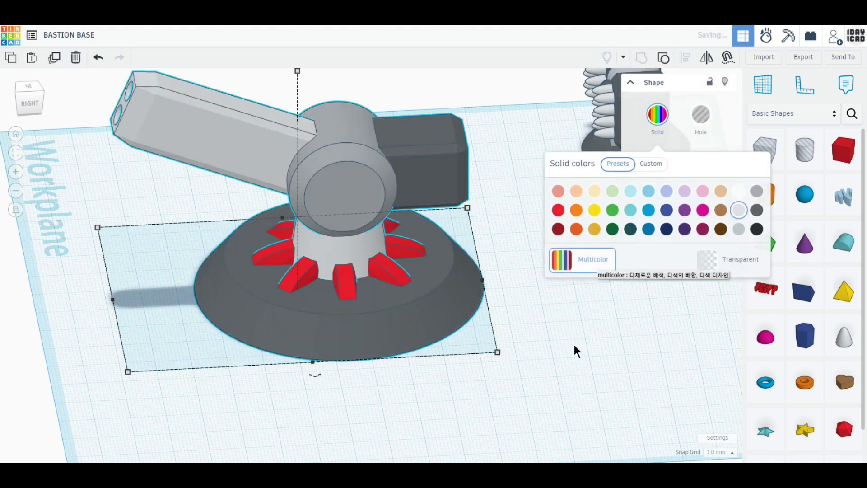
Scale the grouped cannon down proportionally to a width of 30 mm
{"action": "right_click_drag", "start_coordinate": [366, 379], "coordinate": [401, 416]}
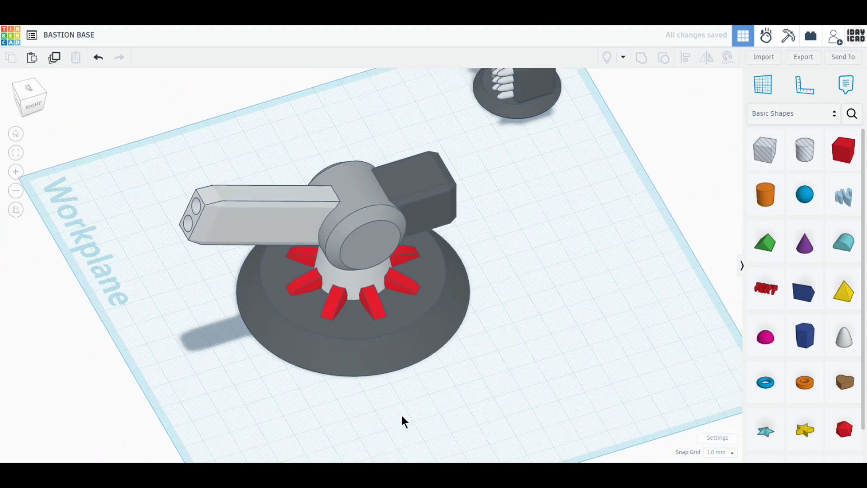
{"action": "scroll", "coordinate": [402, 415], "scroll_direction": "down", "scroll_amount": 3}
{"action": "right_click_drag", "start_coordinate": [308, 397], "coordinate": [389, 360]}
{"action": "left_click", "coordinate": [391, 306]}
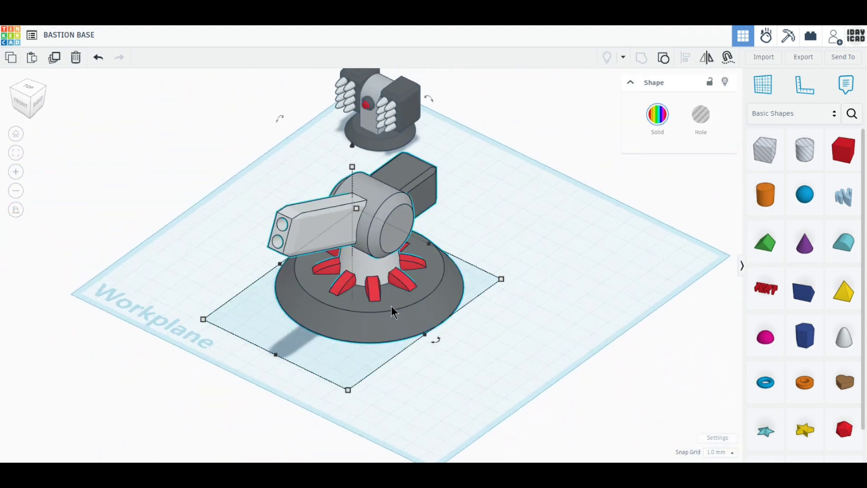
{"action": "left_click_drag", "start_coordinate": [348, 389], "coordinate": [349, 377]}
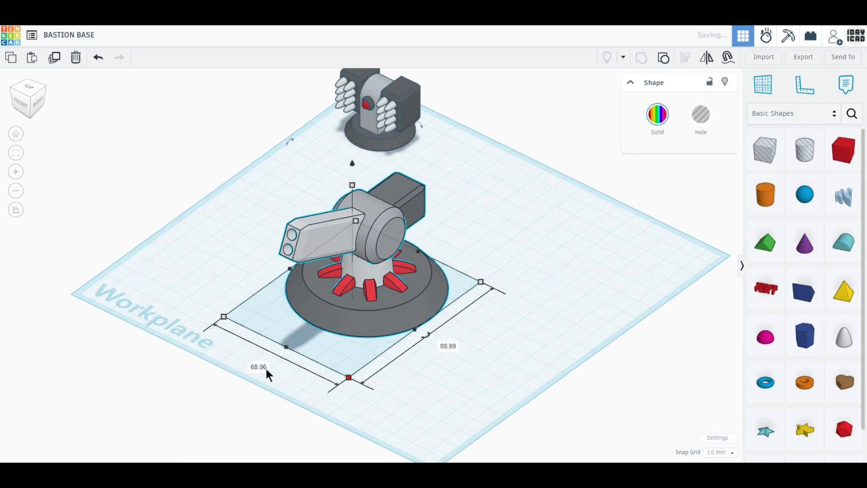
{"action": "type", "text": "30"}
{"action": "key", "text": "Return"}
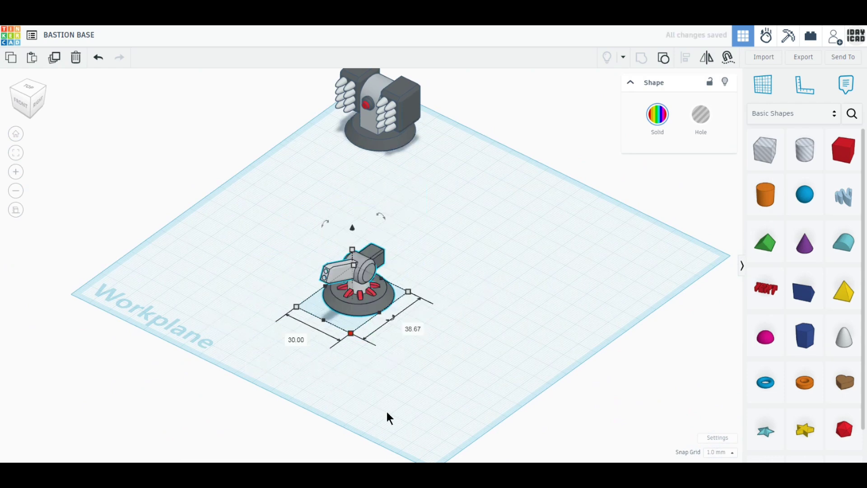
Add a cylinder beside the cannon, size it 40 by 40 mm and set it to 64 sides
{"action": "left_click", "coordinate": [297, 376]}
{"action": "right_click_drag", "start_coordinate": [297, 377], "coordinate": [329, 392]}
{"action": "left_click_drag", "start_coordinate": [766, 194], "coordinate": [478, 274]}
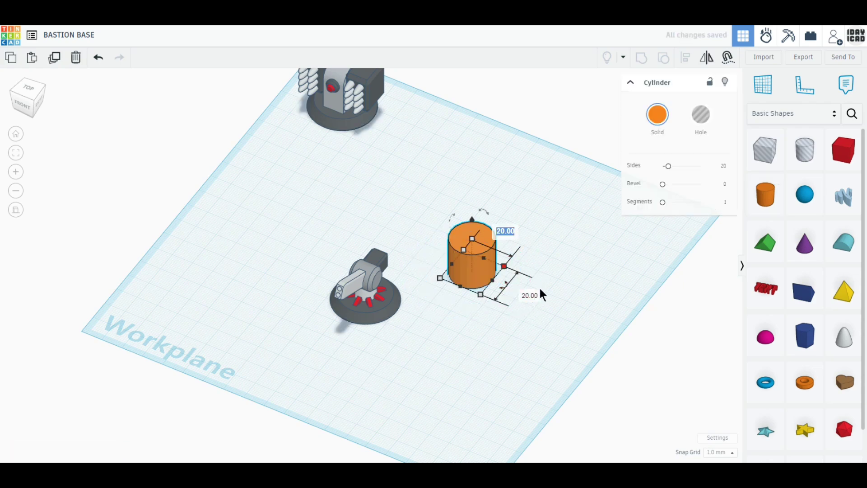
{"action": "type", "text": "40"}
{"action": "key", "text": "Tab"}
{"action": "type", "text": "40"}
{"action": "key", "text": "Return"}
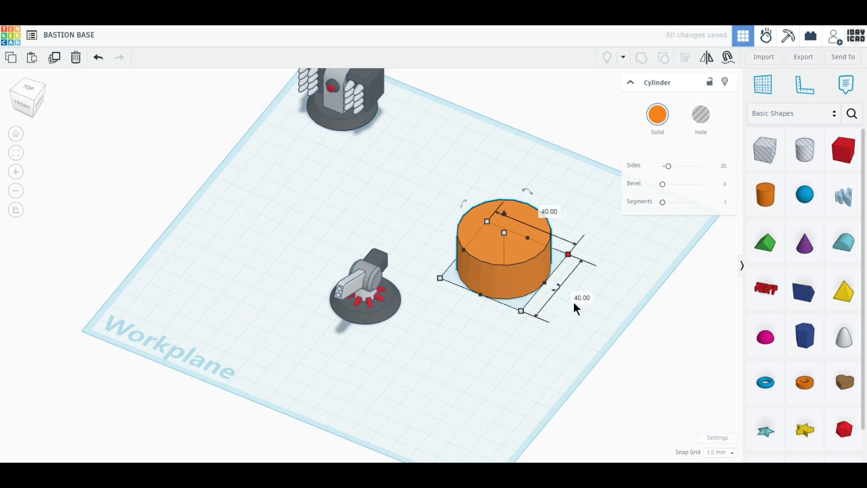
{"action": "left_click_drag", "start_coordinate": [670, 166], "coordinate": [702, 166]}
Set the new cylinder's height to 50 mm and colour it light grey
{"action": "mouse_move", "coordinate": [504, 233]}
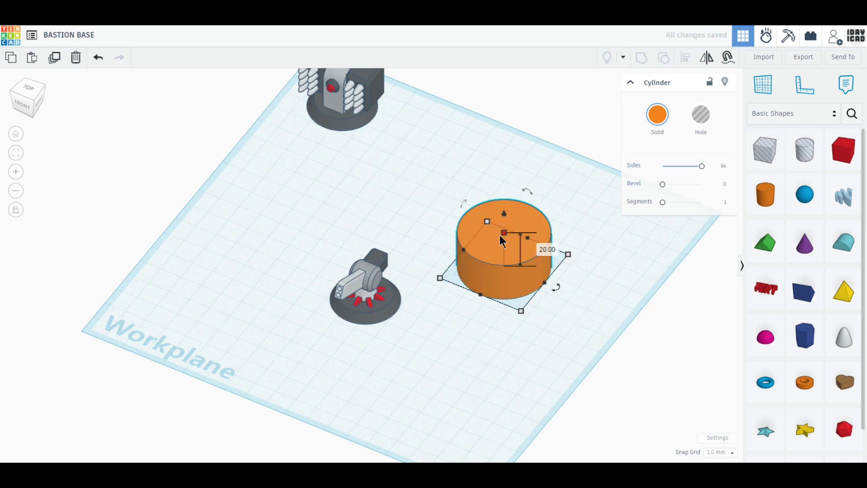
{"action": "left_click", "coordinate": [545, 248]}
{"action": "type", "text": "50"}
{"action": "key", "text": "Return"}
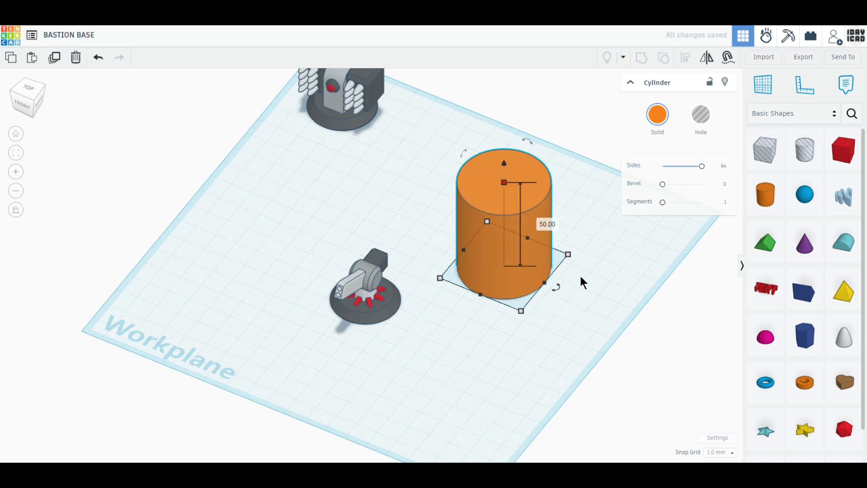
{"action": "left_click", "coordinate": [657, 119]}
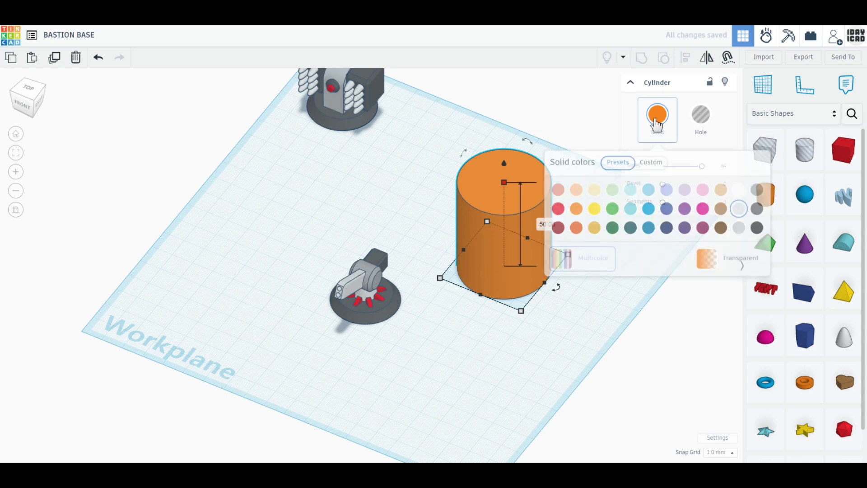
{"action": "left_click", "coordinate": [739, 213]}
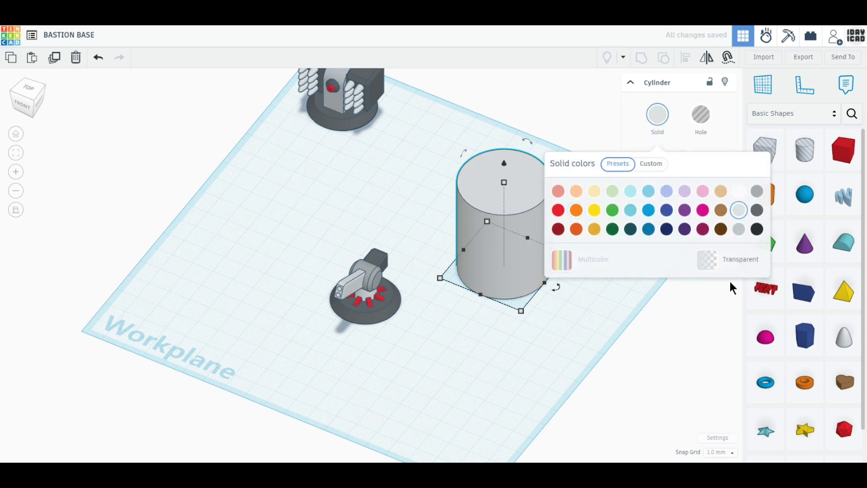
{"action": "left_click", "coordinate": [632, 334]}
Move the grey cylinder across the workplane to just in front of the missile turret
{"action": "middle_click_drag", "start_coordinate": [519, 344], "coordinate": [465, 368]}
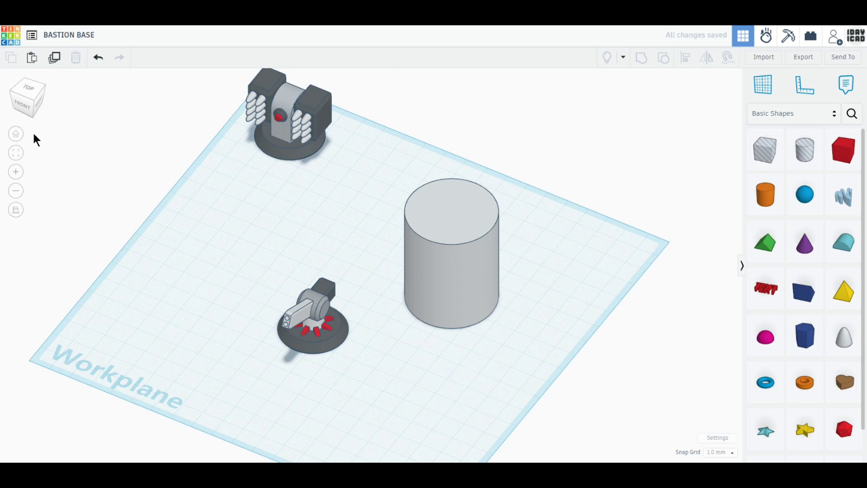
{"action": "left_click", "coordinate": [29, 88]}
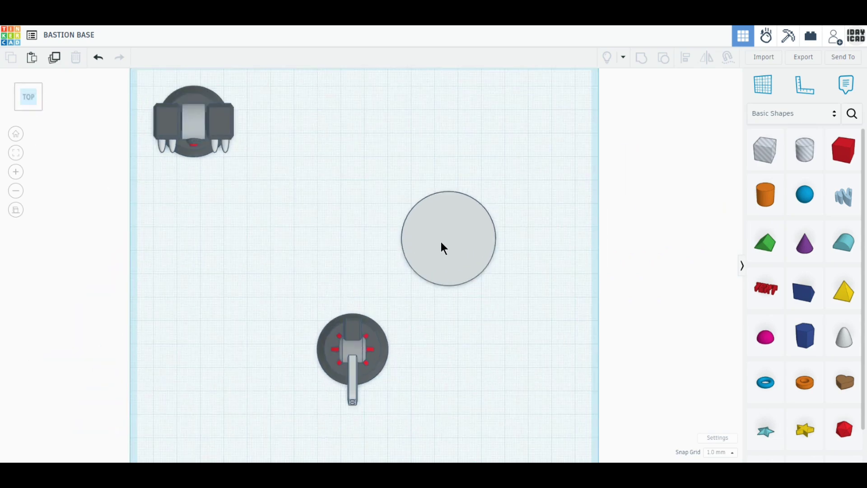
{"action": "left_click_drag", "start_coordinate": [441, 244], "coordinate": [190, 228]}
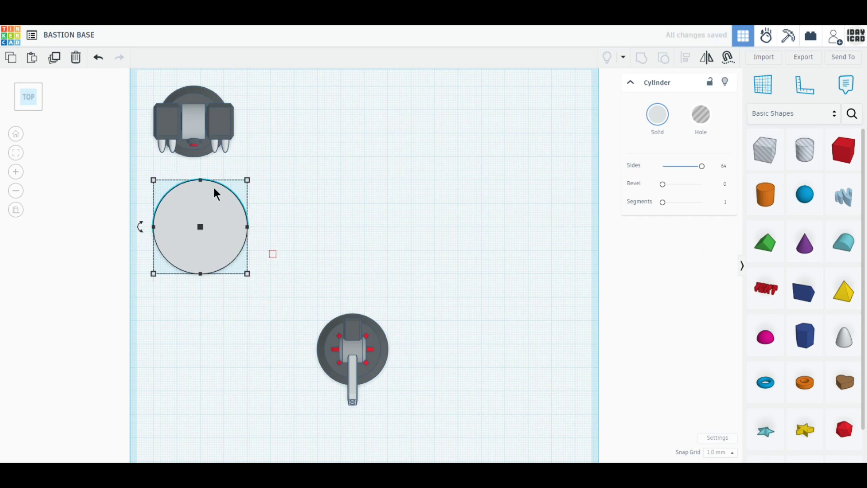
{"action": "left_click", "coordinate": [312, 244]}
Raise the missile turret and the cannon together 50 mm off the workplane, level with the grey cylinder's top
{"action": "right_click_drag", "start_coordinate": [437, 368], "coordinate": [478, 245]}
{"action": "left_click", "coordinate": [510, 181]}
{"action": "left_click", "coordinate": [320, 293], "text": "shift"}
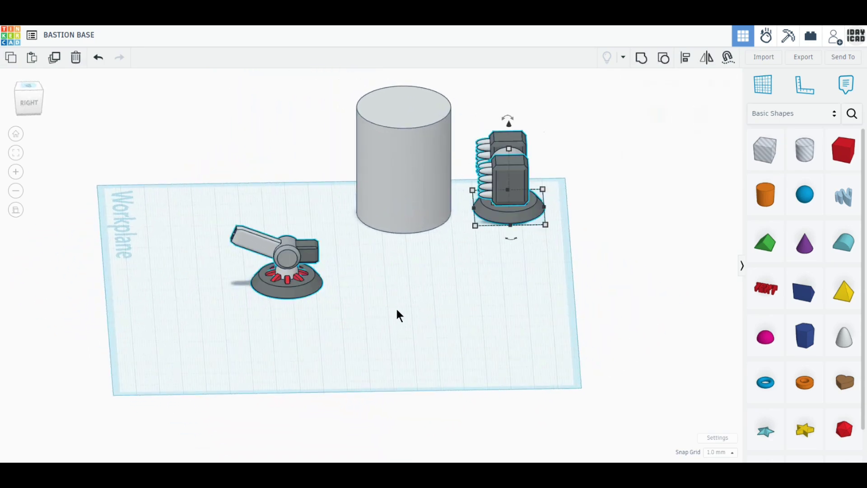
{"action": "left_click_drag", "start_coordinate": [387, 162], "coordinate": [387, 147]}
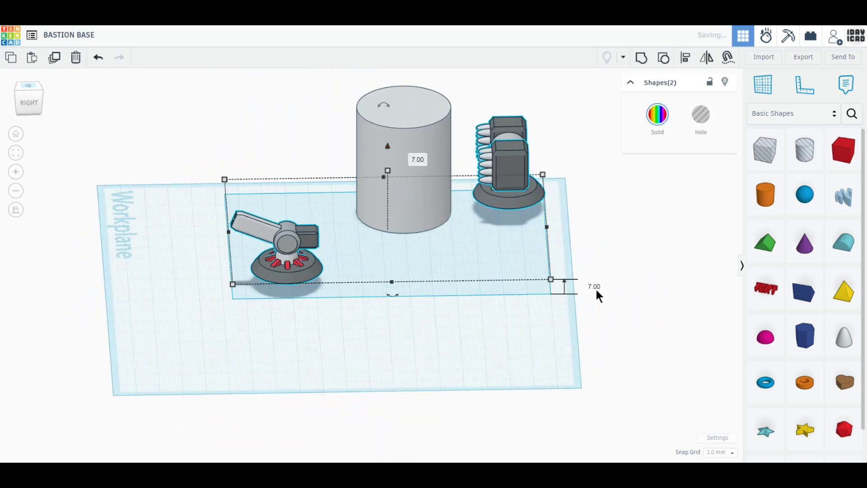
{"action": "type", "text": "30"}
{"action": "key", "text": "Return"}
{"action": "left_click", "coordinate": [304, 338]}
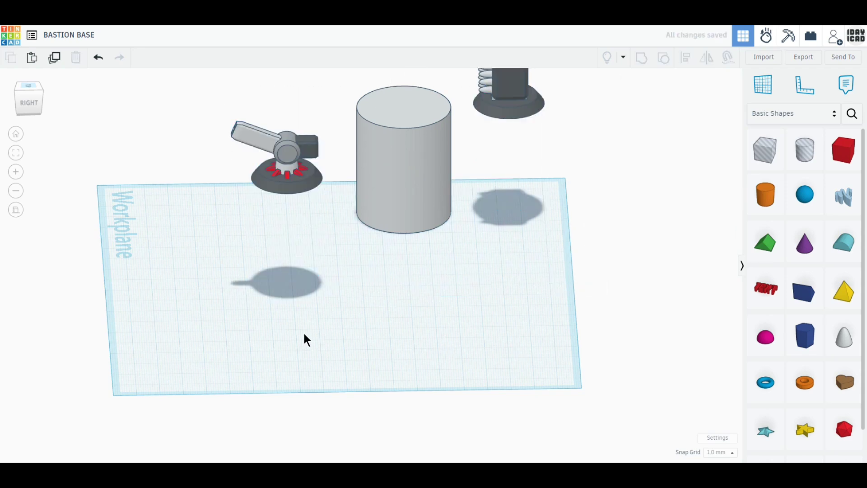
Align the missile turret and the grey cylinder on their centres in both horizontal directions
{"action": "right_click_drag", "start_coordinate": [304, 339], "coordinate": [421, 373]}
{"action": "left_click", "coordinate": [25, 92]}
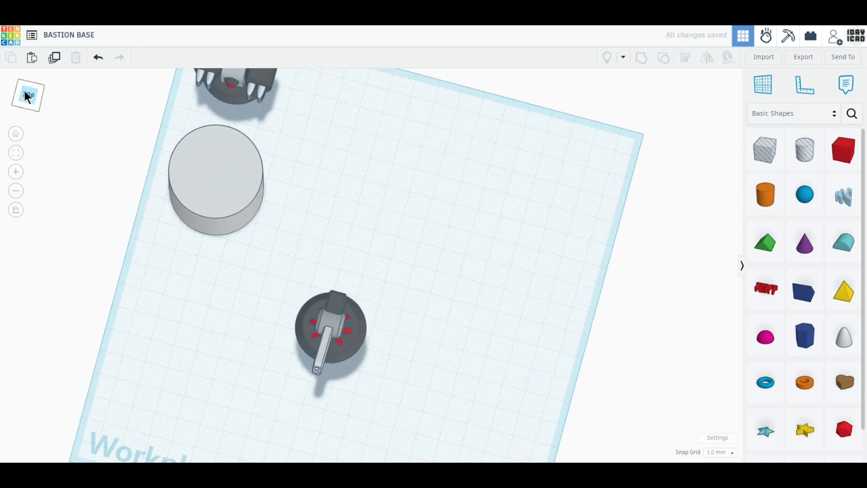
{"action": "middle_click_drag", "start_coordinate": [132, 261], "coordinate": [197, 331]}
{"action": "left_click_drag", "start_coordinate": [356, 344], "coordinate": [251, 183]}
{"action": "left_click", "coordinate": [685, 63]}
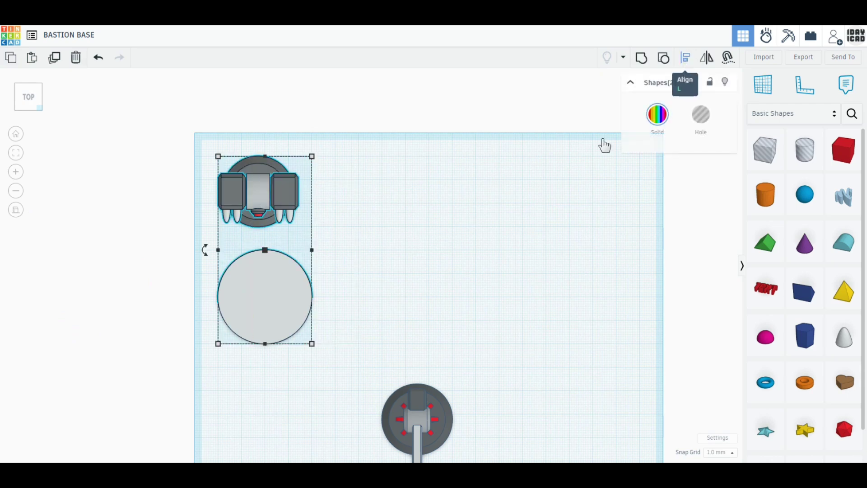
{"action": "left_click", "coordinate": [266, 356]}
{"action": "left_click", "coordinate": [207, 251]}
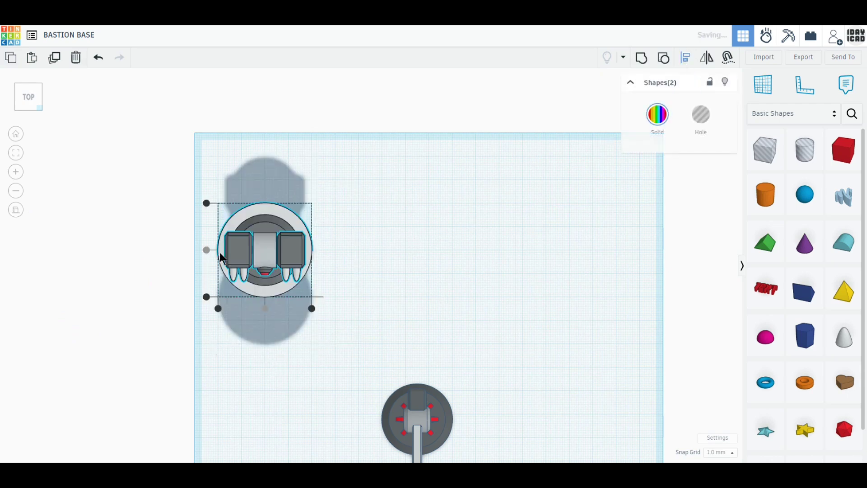
Move the missile turret and its cylinder together 20 mm toward the back edge of the workplane
{"action": "left_click", "coordinate": [457, 289]}
{"action": "left_click_drag", "start_coordinate": [347, 310], "coordinate": [261, 170]}
{"action": "left_click", "coordinate": [98, 58]}
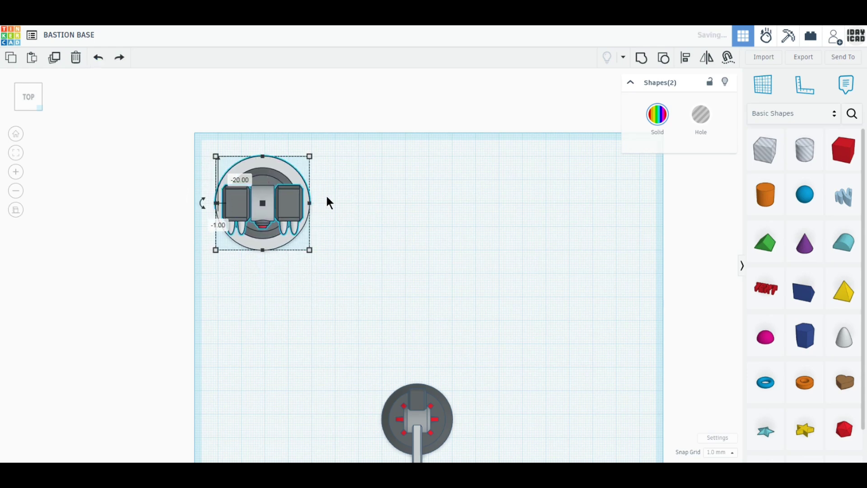
{"action": "left_click", "coordinate": [345, 212]}
Duplicate the grey cylinder, move the copy to the workplane's front-left corner and place the cannon centrally on top of it
{"action": "left_click", "coordinate": [297, 207]}
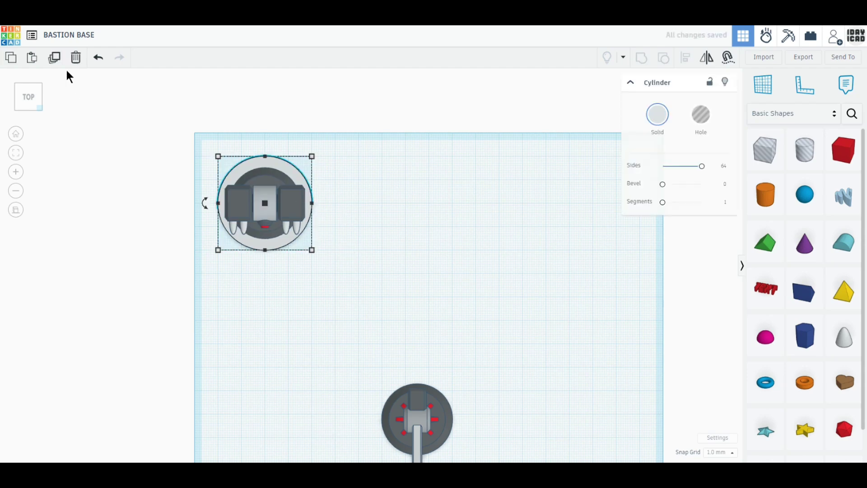
{"action": "left_click", "coordinate": [56, 61]}
{"action": "left_click_drag", "start_coordinate": [282, 170], "coordinate": [297, 448]}
{"action": "middle_click_drag", "start_coordinate": [362, 345], "coordinate": [409, 163]}
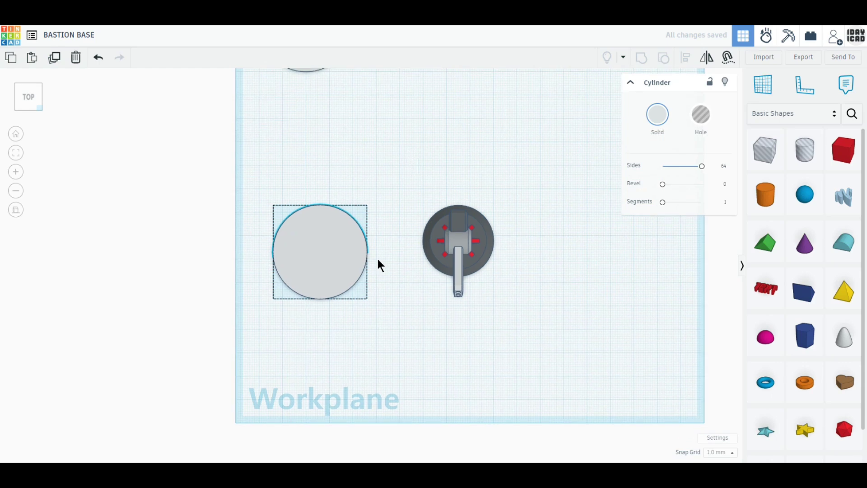
{"action": "left_click_drag", "start_coordinate": [346, 304], "coordinate": [337, 362]}
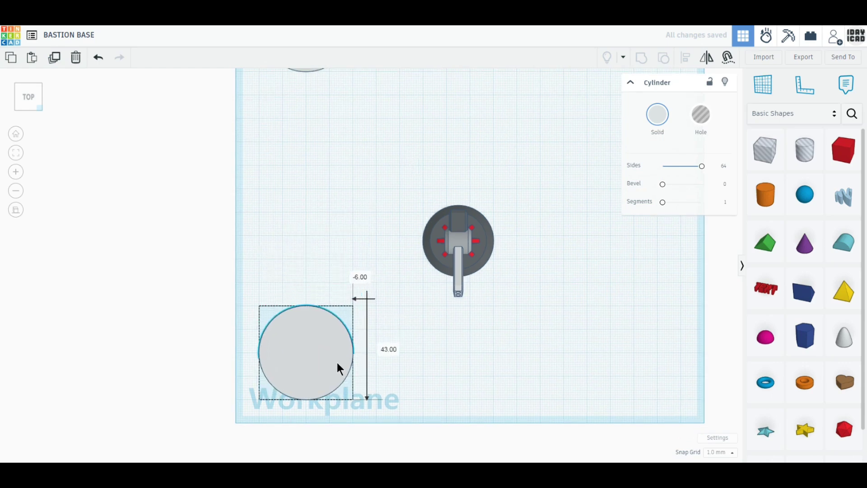
{"action": "left_click_drag", "start_coordinate": [471, 259], "coordinate": [318, 372]}
{"action": "left_click", "coordinate": [424, 377]}
Duplicate both turrets with their cylinders and move the copies 140 mm straight across to the right side of the workplane
{"action": "scroll", "coordinate": [424, 378], "scroll_direction": "down", "scroll_amount": 3}
{"action": "middle_click_drag", "start_coordinate": [518, 315], "coordinate": [455, 351]}
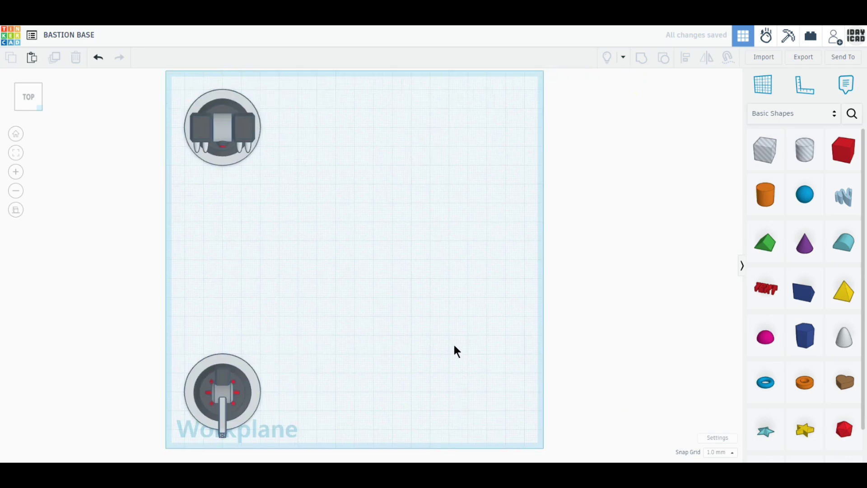
{"action": "left_click_drag", "start_coordinate": [149, 158], "coordinate": [172, 150]}
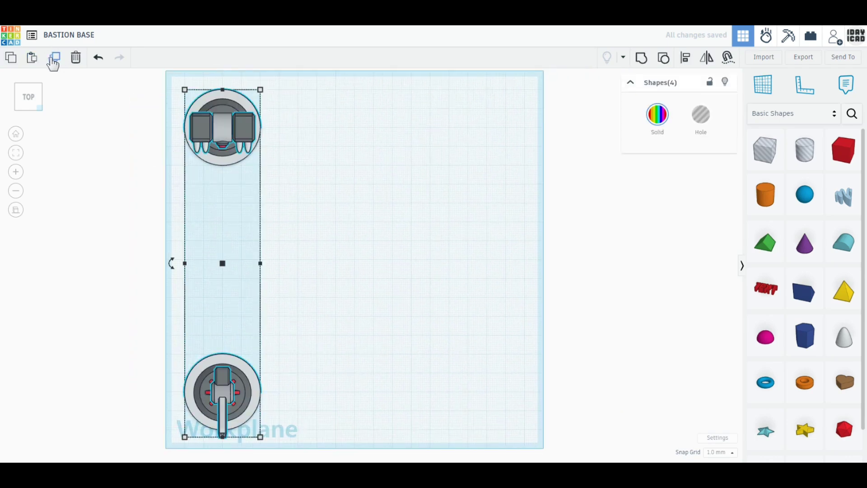
{"action": "left_click", "coordinate": [53, 63]}
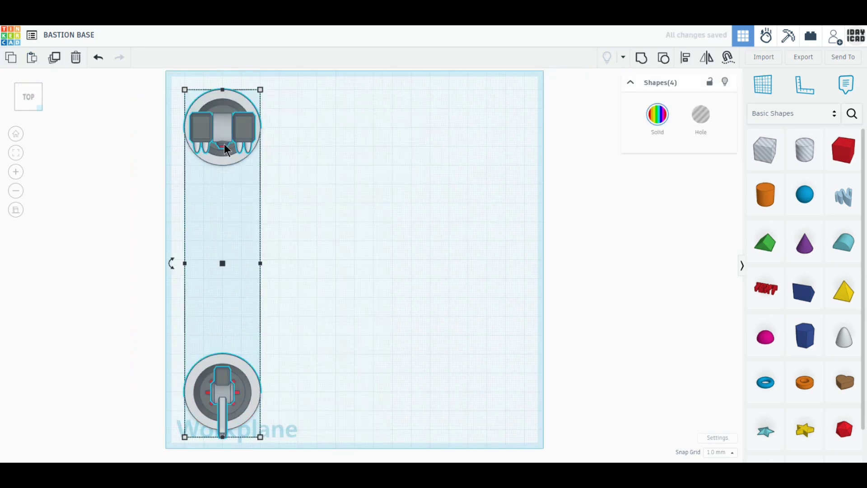
{"action": "left_click_drag", "start_coordinate": [224, 144], "coordinate": [489, 146]}
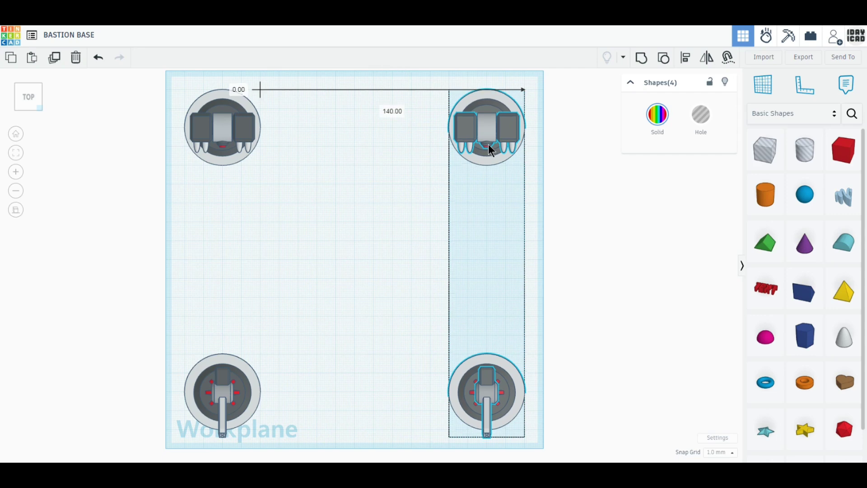
Add a Roof shape, stretch it into a wall between the two left-hand towers and set its height to 40 mm
{"action": "left_click", "coordinate": [323, 209]}
{"action": "left_click", "coordinate": [830, 162]}
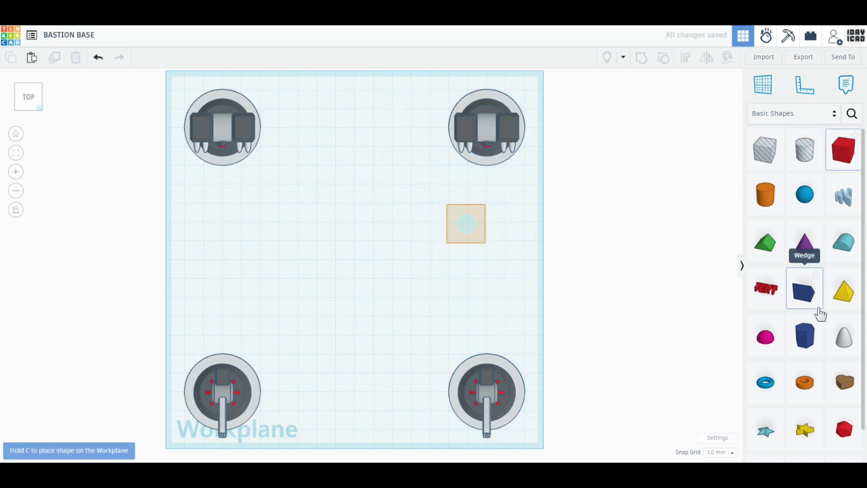
{"action": "left_click", "coordinate": [765, 242]}
{"action": "left_click", "coordinate": [287, 260]}
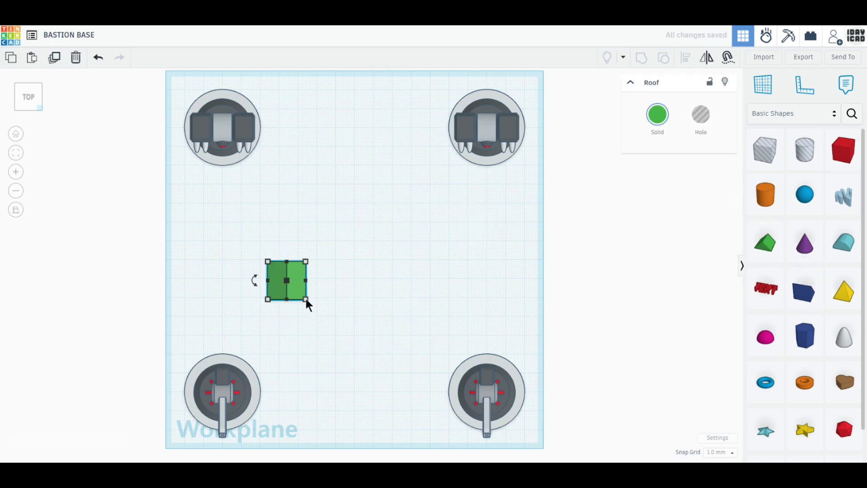
{"action": "left_click_drag", "start_coordinate": [294, 287], "coordinate": [215, 379]}
{"action": "right_click_drag", "start_coordinate": [340, 430], "coordinate": [277, 218]}
{"action": "left_click_drag", "start_coordinate": [278, 220], "coordinate": [280, 169]}
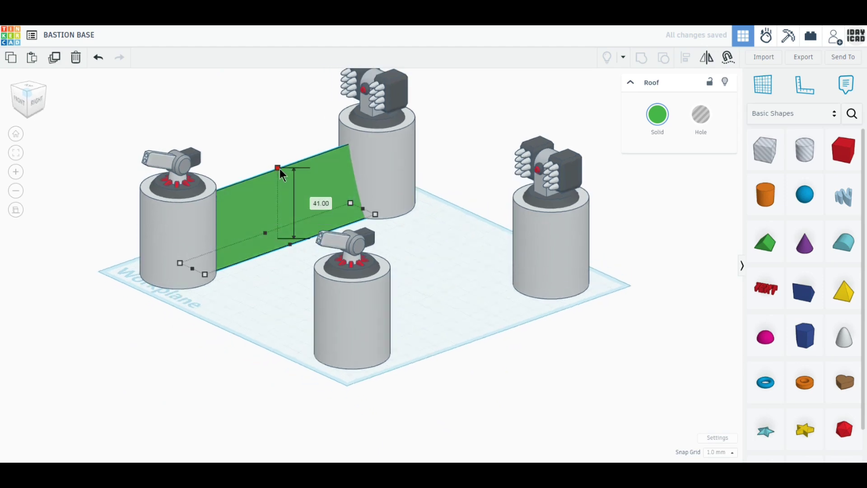
Colour the roof-shaped wall dark grey
{"action": "left_click", "coordinate": [658, 117]}
{"action": "left_click", "coordinate": [757, 191]}
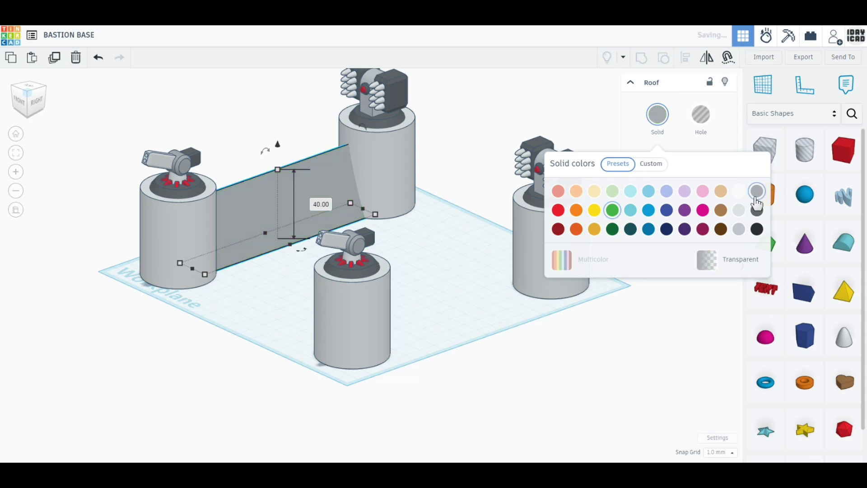
{"action": "left_click", "coordinate": [757, 210]}
{"action": "left_click", "coordinate": [243, 346]}
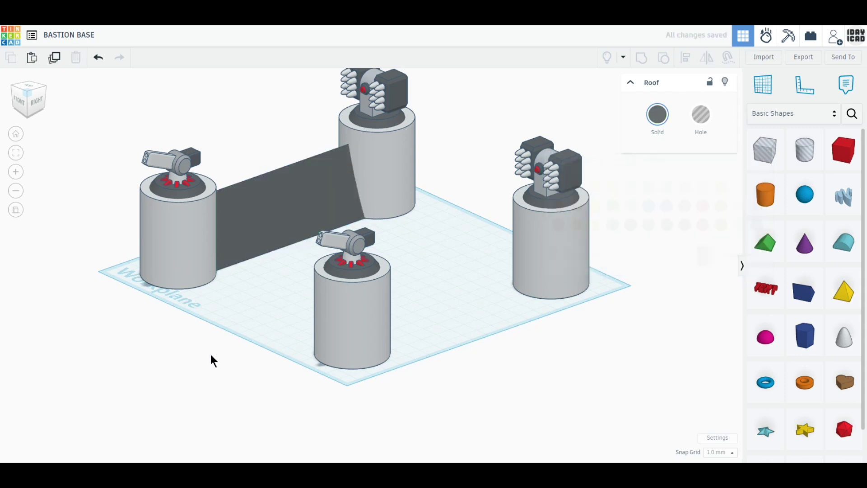
Recolour the wall between the left-hand towers with the medium grey preset
{"action": "right_click_drag", "start_coordinate": [211, 354], "coordinate": [267, 407]}
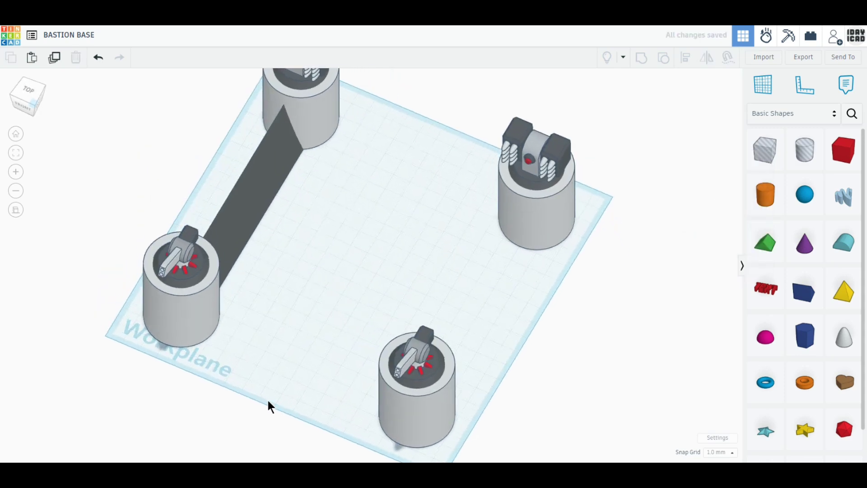
{"action": "left_click", "coordinate": [26, 89]}
{"action": "left_click", "coordinate": [232, 234]}
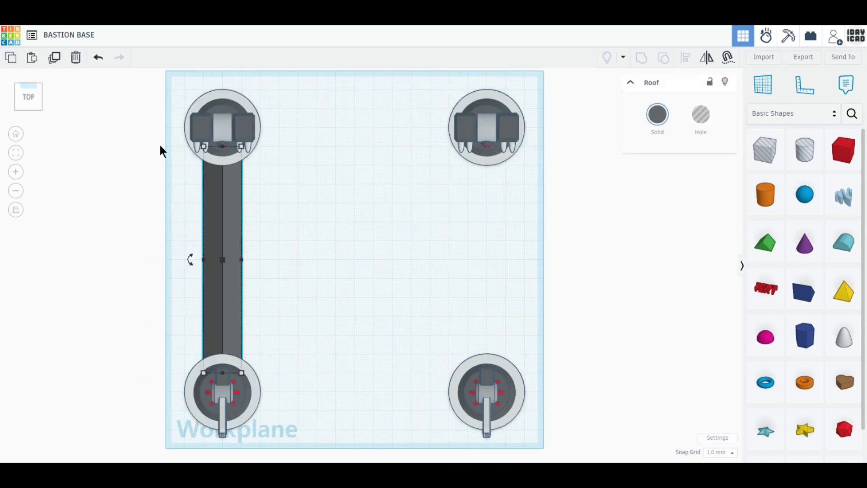
{"action": "left_click", "coordinate": [648, 119]}
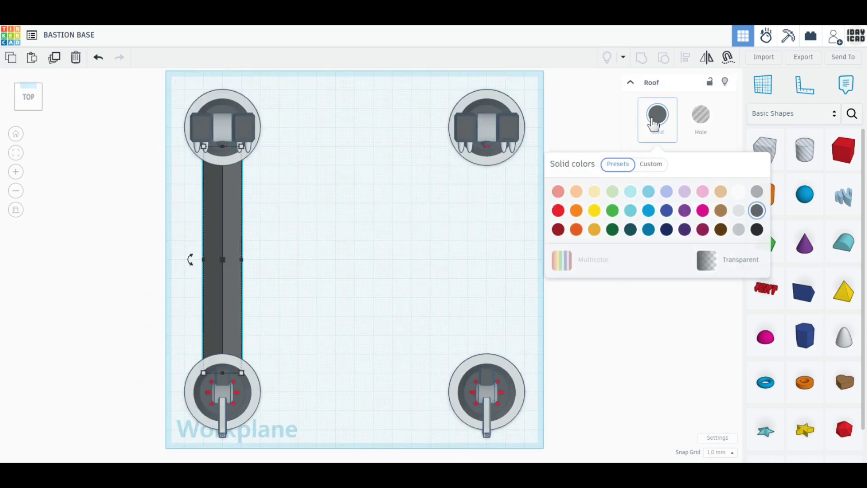
{"action": "left_click", "coordinate": [757, 191]}
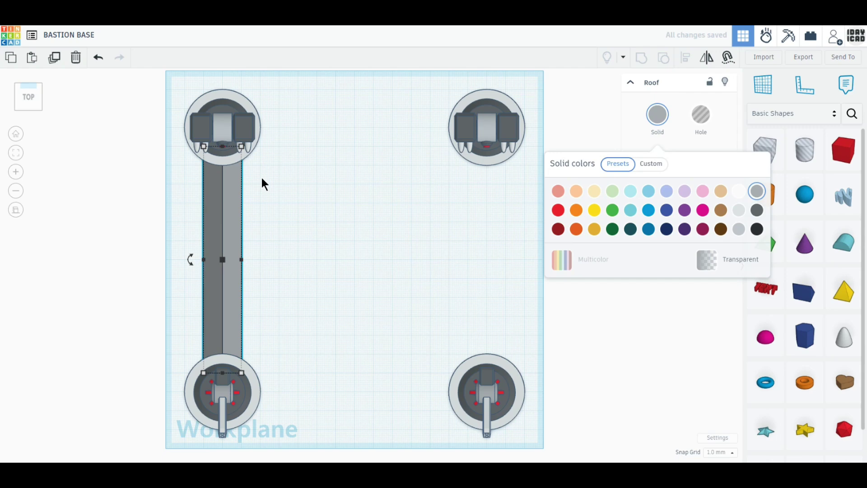
Duplicate the wall between the right-hand towers, and duplicate both walls rotated 90° to connect the front and back towers
{"action": "left_click", "coordinate": [55, 57]}
{"action": "left_click_drag", "start_coordinate": [216, 210], "coordinate": [480, 213]}
{"action": "left_click_drag", "start_coordinate": [231, 220], "coordinate": [228, 271]}
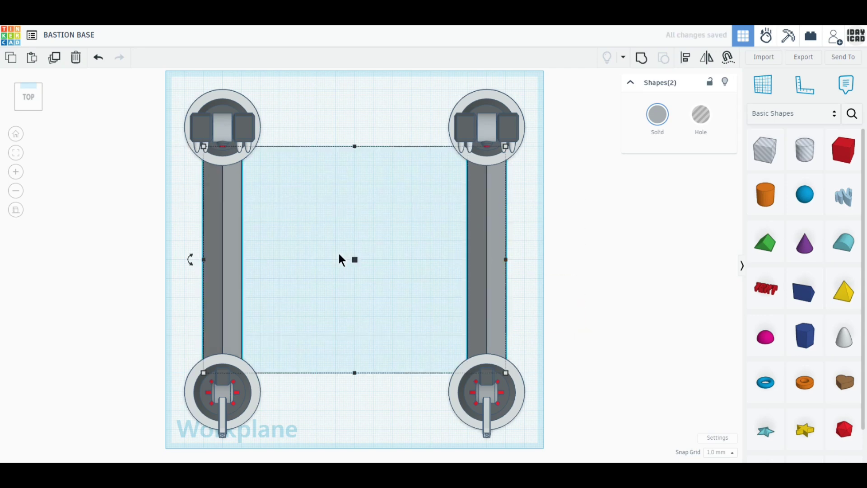
{"action": "left_click", "coordinate": [55, 58]}
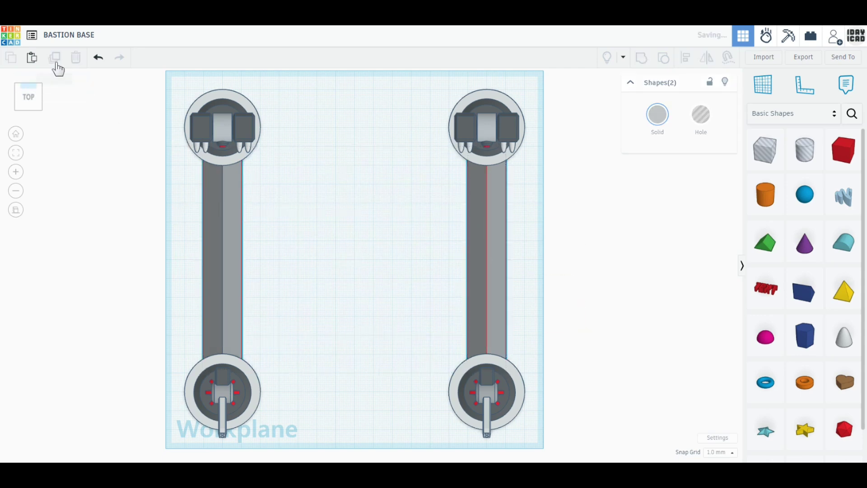
{"action": "left_click_drag", "start_coordinate": [189, 259], "coordinate": [348, 373]}
{"action": "left_click", "coordinate": [587, 351]}
{"action": "right_click_drag", "start_coordinate": [592, 356], "coordinate": [586, 302]}
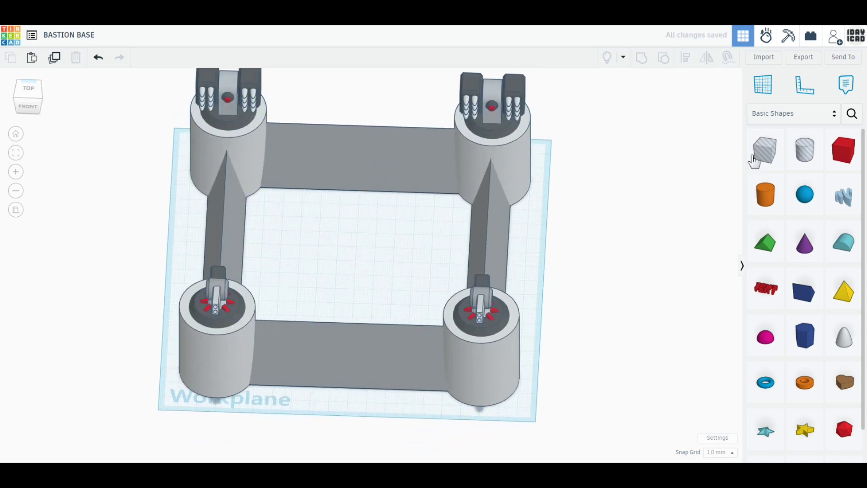
Place a hole box and a hole cylinder beside the workplane, centre the cylinder on the box's edge and group them into an arch
{"action": "left_click_drag", "start_coordinate": [752, 159], "coordinate": [614, 323]}
{"action": "left_click_drag", "start_coordinate": [805, 149], "coordinate": [626, 264]}
{"action": "left_click", "coordinate": [28, 89]}
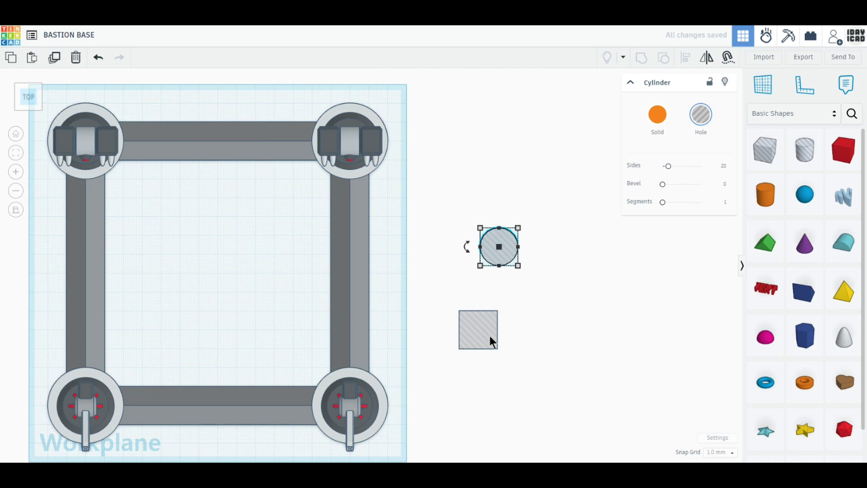
{"action": "scroll", "coordinate": [506, 330], "scroll_direction": "up", "scroll_amount": 3}
{"action": "left_click_drag", "start_coordinate": [660, 266], "coordinate": [632, 399]}
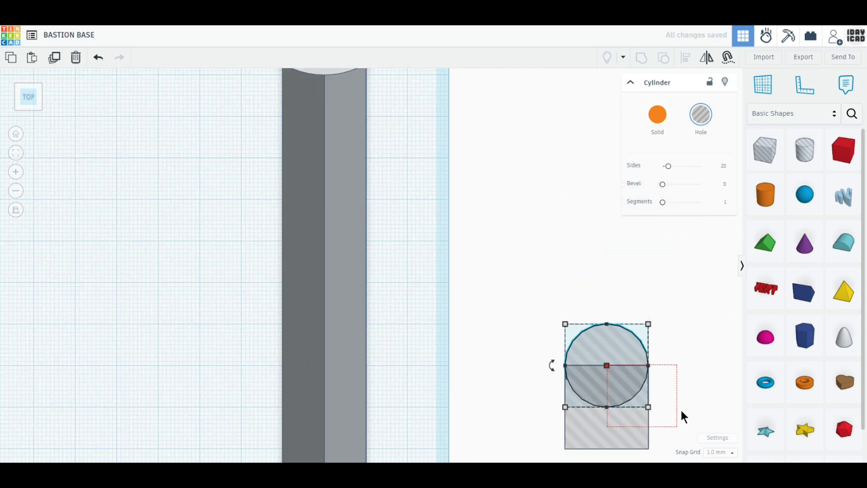
{"action": "left_click_drag", "start_coordinate": [681, 411], "coordinate": [680, 408]}
{"action": "right_click_drag", "start_coordinate": [680, 409], "coordinate": [566, 317]}
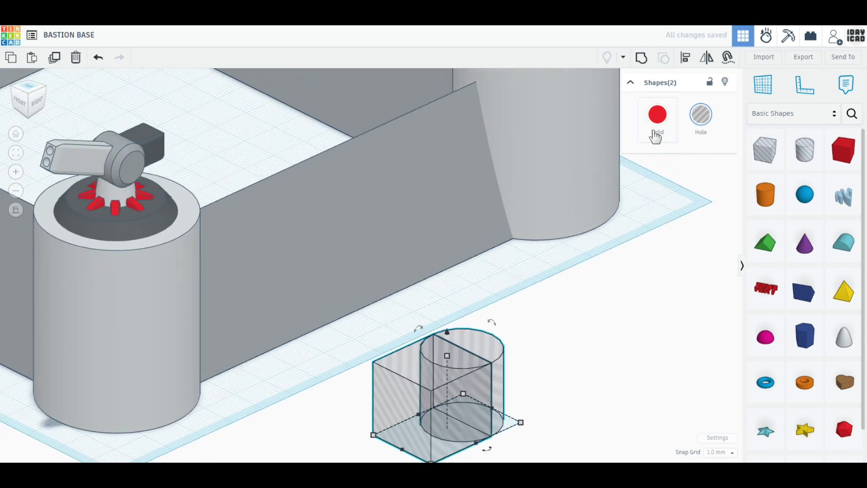
{"action": "left_click", "coordinate": [642, 57]}
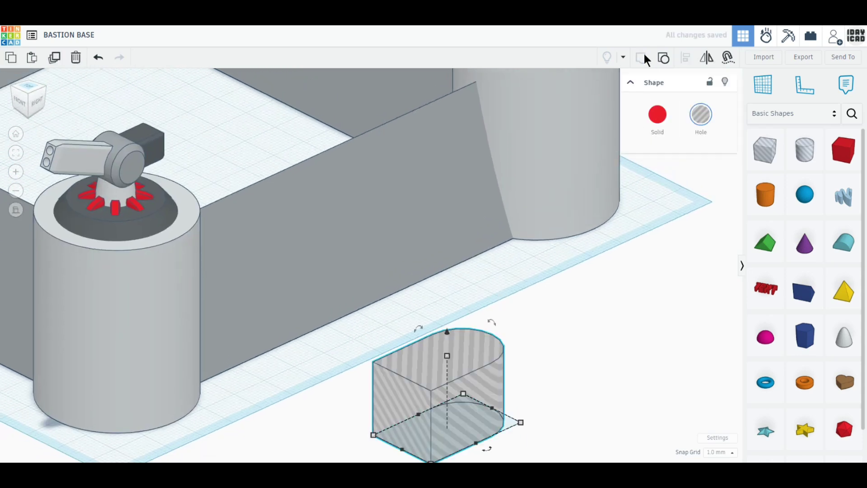
Turn the grouped arch into a dark grey solid and stand it upright on the workplane
{"action": "left_click", "coordinate": [659, 127]}
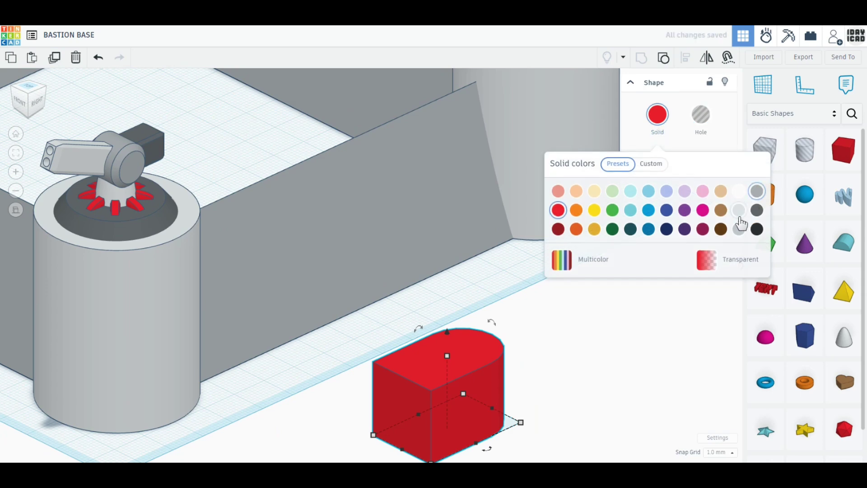
{"action": "left_click", "coordinate": [756, 211]}
{"action": "left_click_drag", "start_coordinate": [418, 335], "coordinate": [462, 394]}
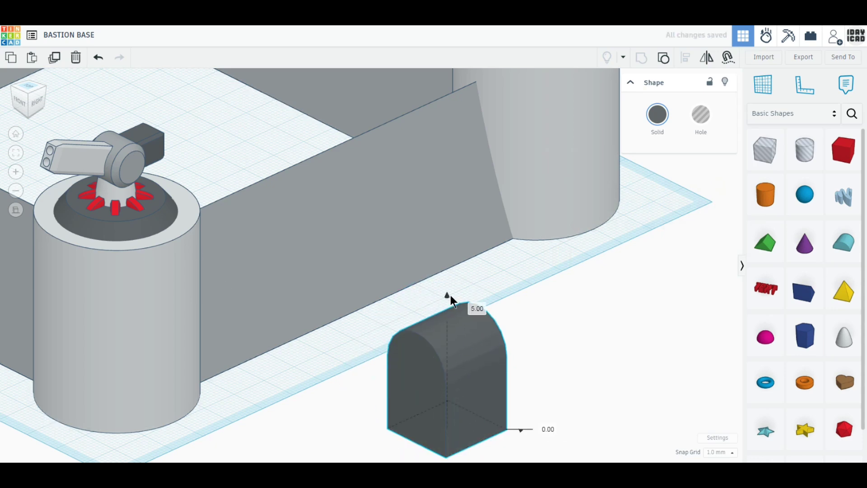
Move the arch to the middle of the front wall and extend its depth through the wall to 22 mm
{"action": "left_click", "coordinate": [23, 92]}
{"action": "left_click_drag", "start_coordinate": [292, 438], "coordinate": [210, 109]}
{"action": "middle_click_drag", "start_coordinate": [337, 137], "coordinate": [526, 330]}
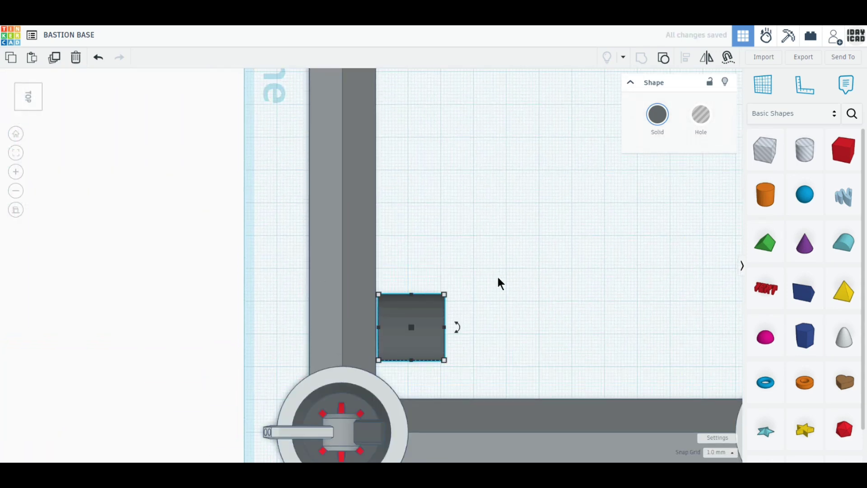
{"action": "middle_click_drag", "start_coordinate": [497, 275], "coordinate": [500, 318]}
{"action": "left_click_drag", "start_coordinate": [440, 381], "coordinate": [389, 262]}
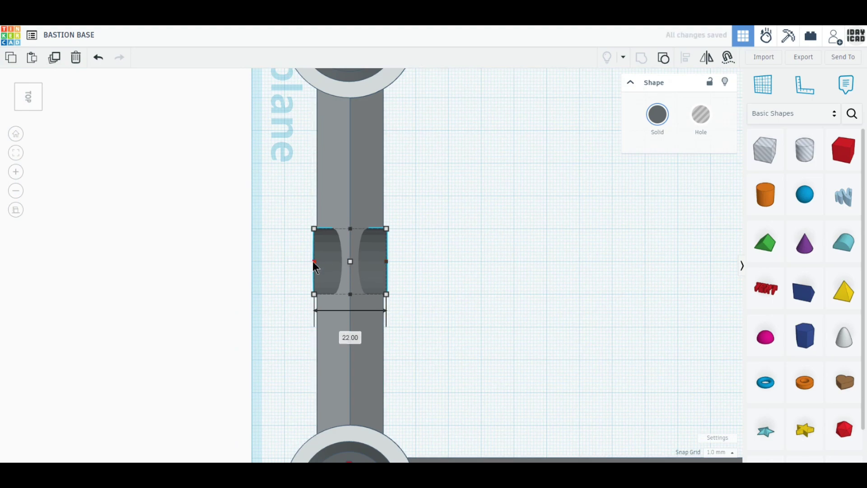
{"action": "left_click", "coordinate": [462, 310]}
{"action": "right_click_drag", "start_coordinate": [463, 310], "coordinate": [432, 376]}
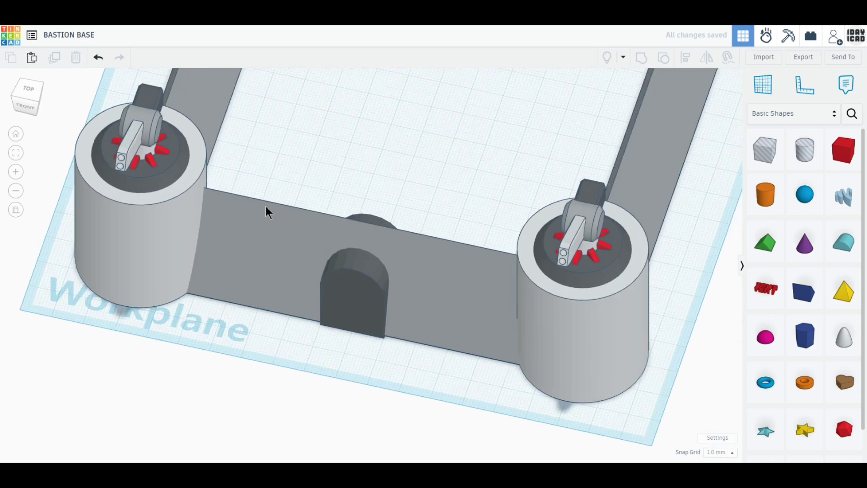
Duplicate the arch, shrink the copy to a narrower inner door 29 mm high and colour it light grey
{"action": "left_click", "coordinate": [354, 293]}
{"action": "left_click", "coordinate": [55, 58]}
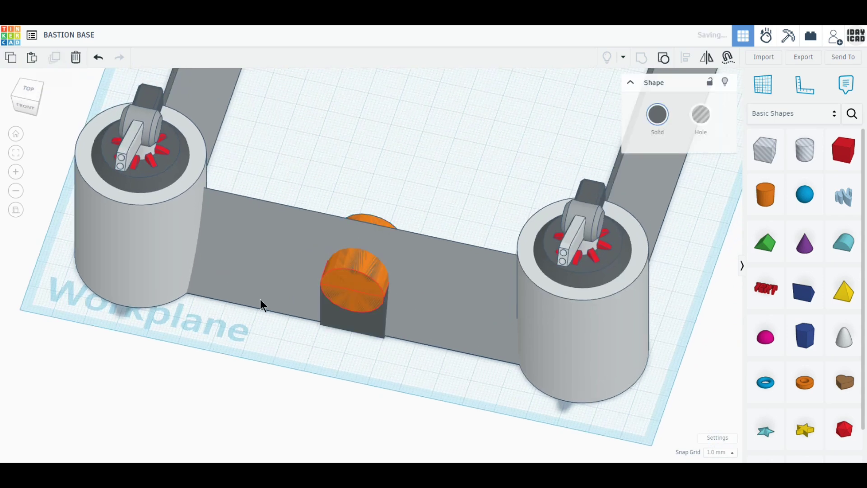
{"action": "left_click_drag", "start_coordinate": [348, 314], "coordinate": [390, 316]}
{"action": "left_click_drag", "start_coordinate": [361, 249], "coordinate": [361, 250]}
{"action": "left_click", "coordinate": [652, 118]}
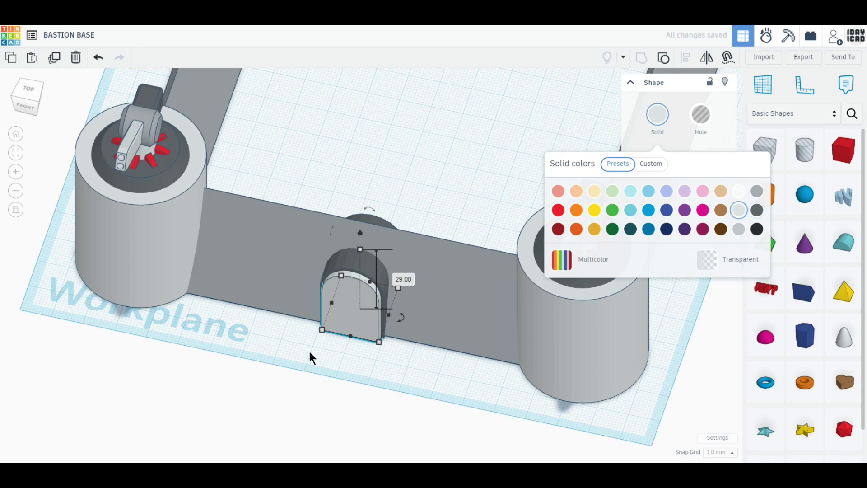
{"action": "left_click", "coordinate": [739, 229]}
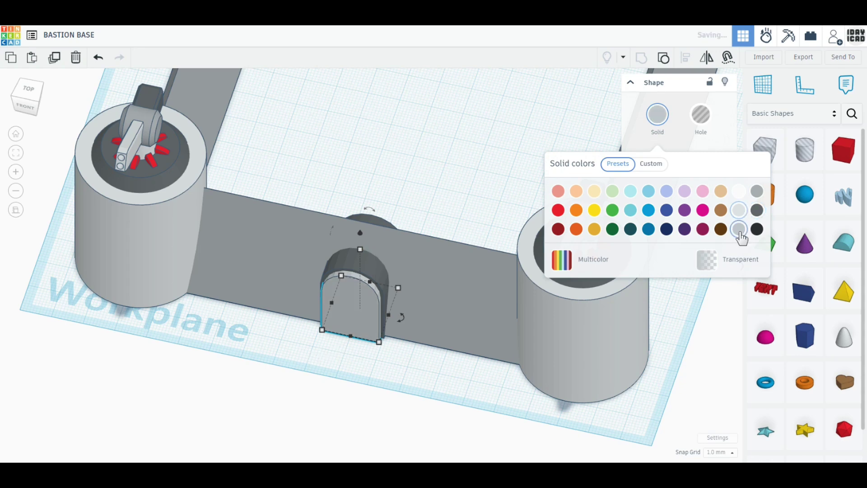
{"action": "left_click", "coordinate": [757, 191]}
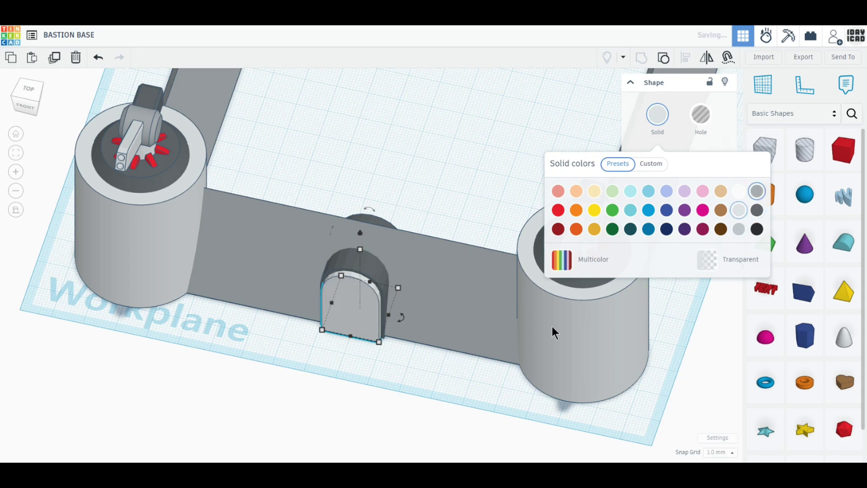
Stretch the light grey inner door so it protrudes slightly past both faces of the dark arch
{"action": "right_click_drag", "start_coordinate": [236, 380], "coordinate": [112, 137]}
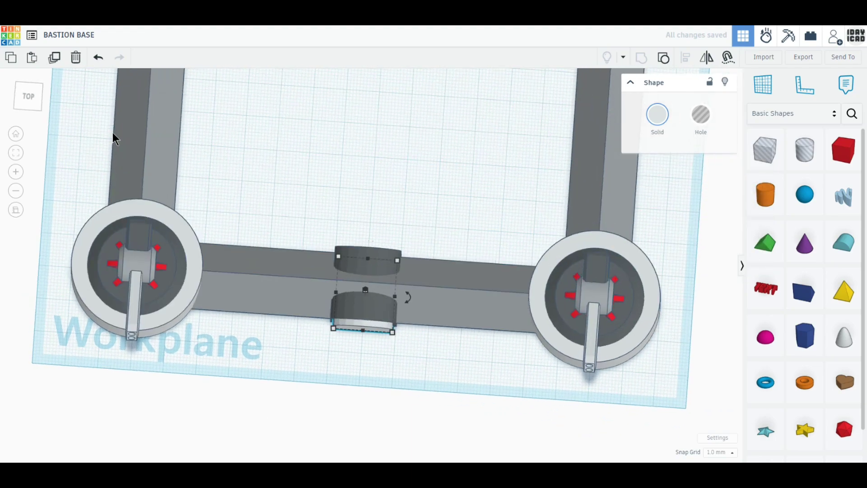
{"action": "left_click", "coordinate": [28, 96]}
{"action": "left_click_drag", "start_coordinate": [365, 329], "coordinate": [370, 325]}
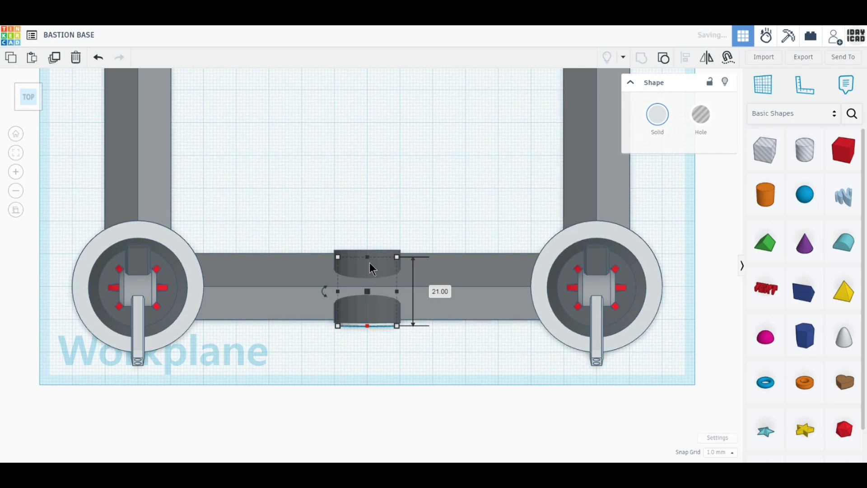
{"action": "left_click_drag", "start_coordinate": [369, 257], "coordinate": [371, 247]}
{"action": "left_click", "coordinate": [368, 200]}
Duplicate the dark arch with its light grey door and move the copy 140 mm onto the back wall
{"action": "left_click", "coordinate": [379, 261]}
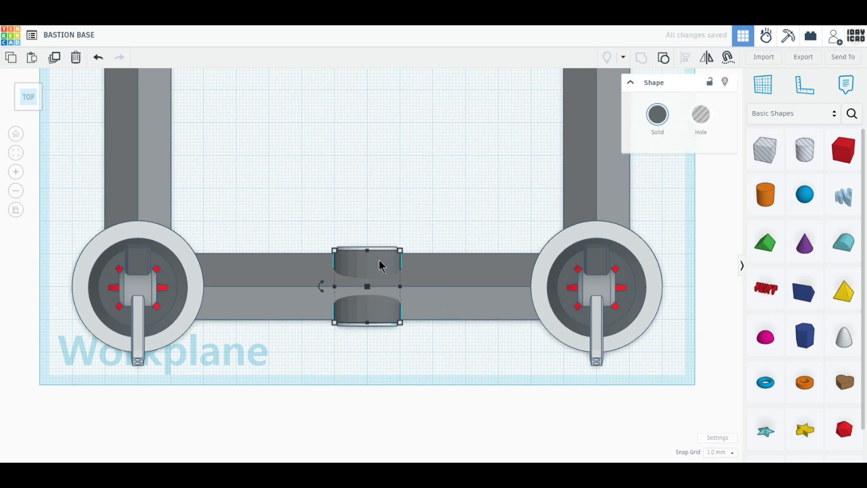
{"action": "left_click", "coordinate": [387, 336]}
{"action": "left_click", "coordinate": [386, 325]}
{"action": "scroll", "coordinate": [394, 336], "scroll_direction": "down", "scroll_amount": 5}
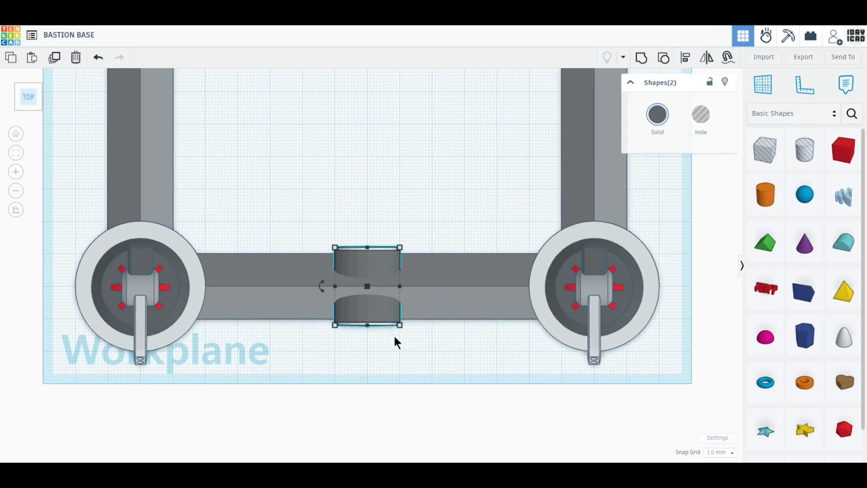
{"action": "middle_click_drag", "start_coordinate": [365, 234], "coordinate": [376, 310]}
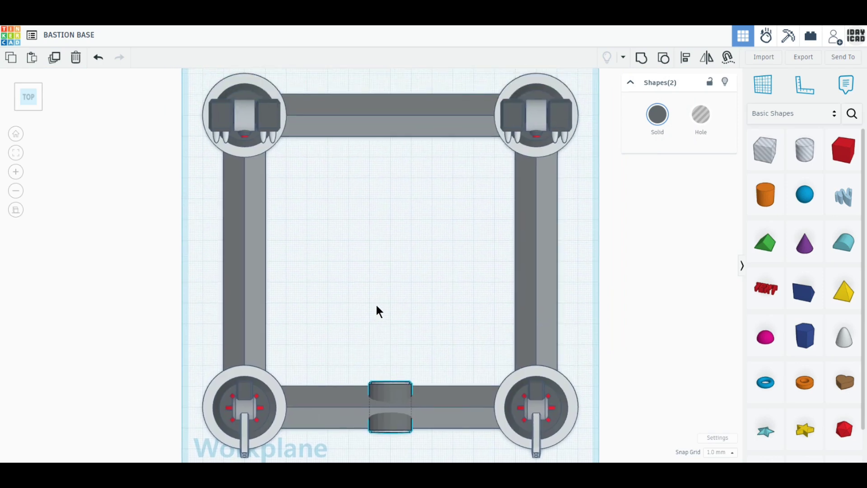
{"action": "left_click", "coordinate": [55, 58]}
{"action": "left_click_drag", "start_coordinate": [397, 400], "coordinate": [396, 103]}
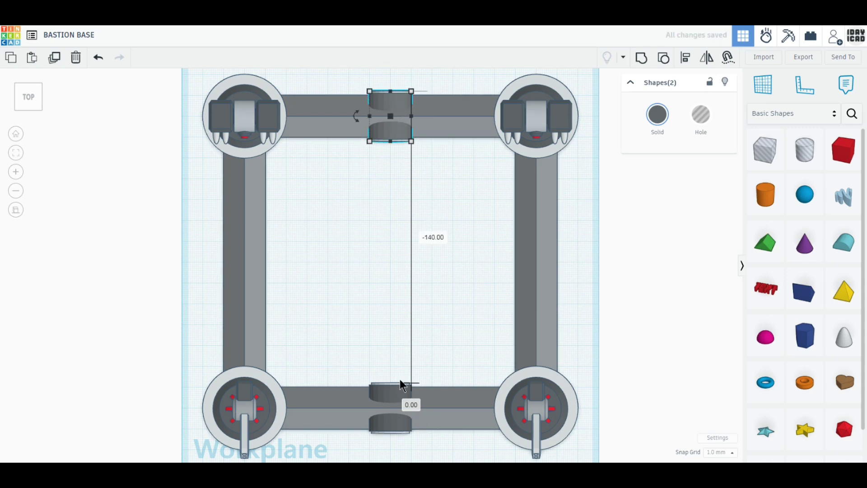
{"action": "left_click", "coordinate": [391, 392], "text": "shift"}
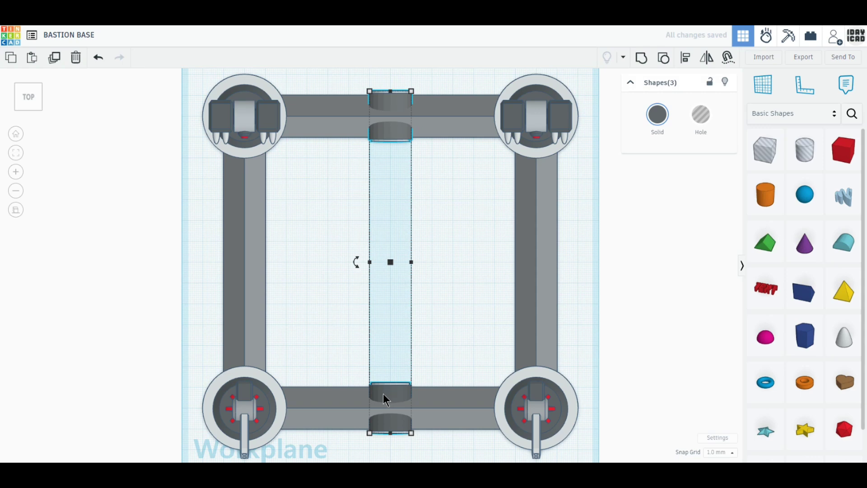
{"action": "left_click", "coordinate": [54, 59]}
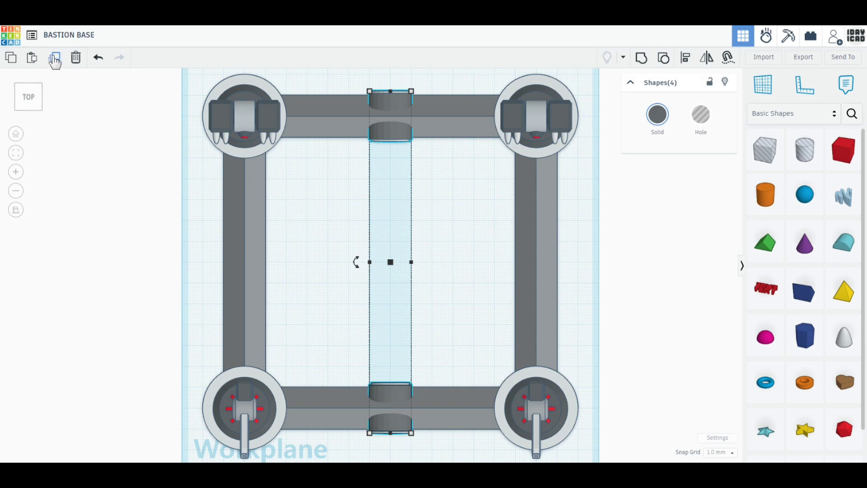
{"action": "left_click", "coordinate": [98, 59]}
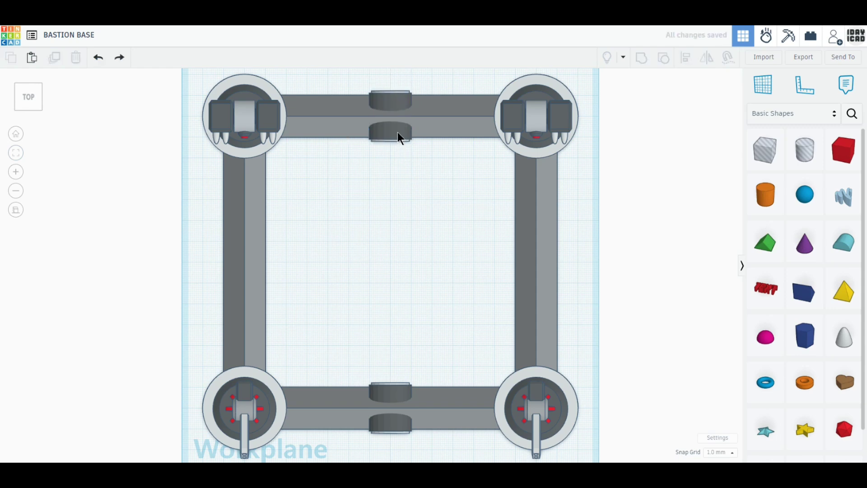
Duplicate the front and back arched doorways together and rotate the copies 90° onto the two side walls
{"action": "left_click_drag", "start_coordinate": [416, 171], "coordinate": [376, 90]}
{"action": "left_click_drag", "start_coordinate": [421, 444], "coordinate": [368, 99]}
{"action": "left_click", "coordinate": [337, 408], "text": "shift"}
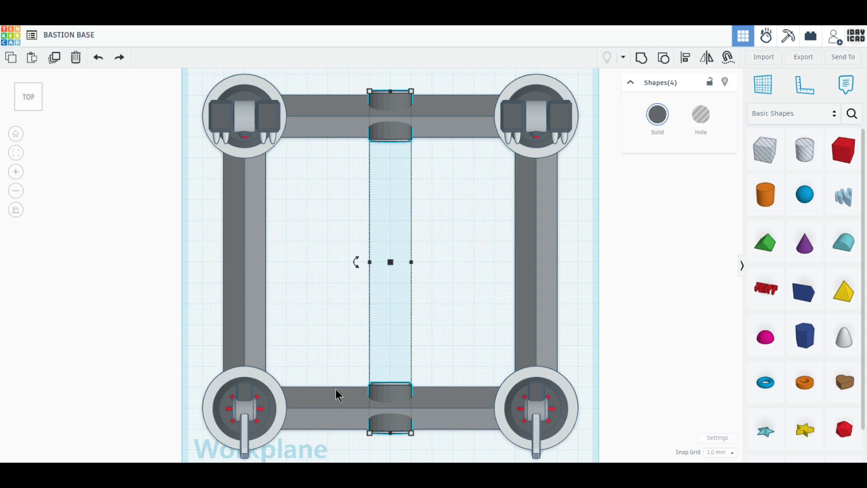
{"action": "left_click", "coordinate": [54, 57]}
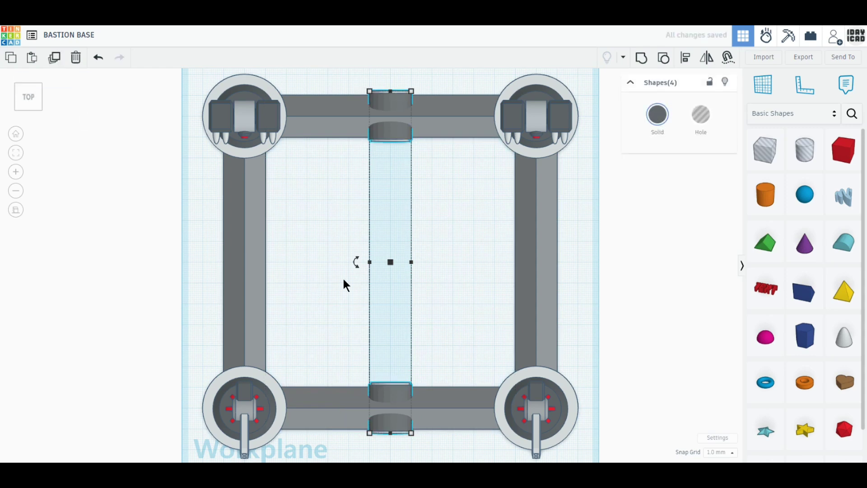
{"action": "left_click_drag", "start_coordinate": [356, 261], "coordinate": [392, 300]}
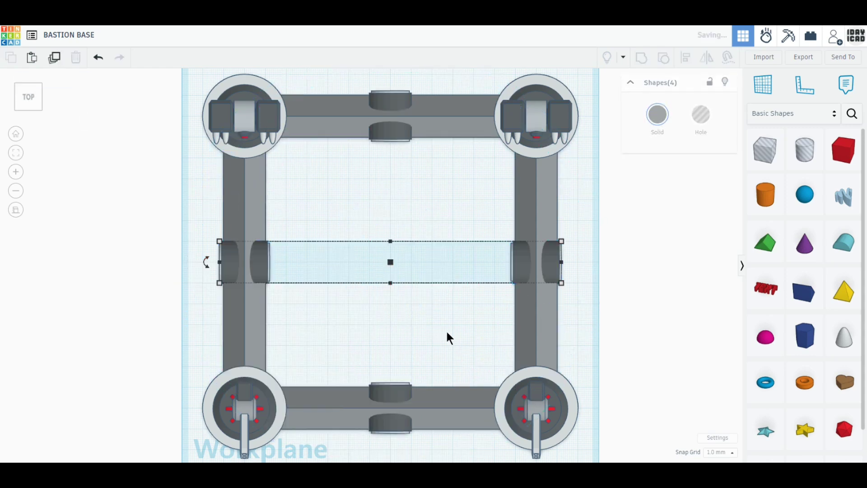
{"action": "key", "text": "Delete"}
{"action": "right_click_drag", "start_coordinate": [434, 291], "coordinate": [447, 307]}
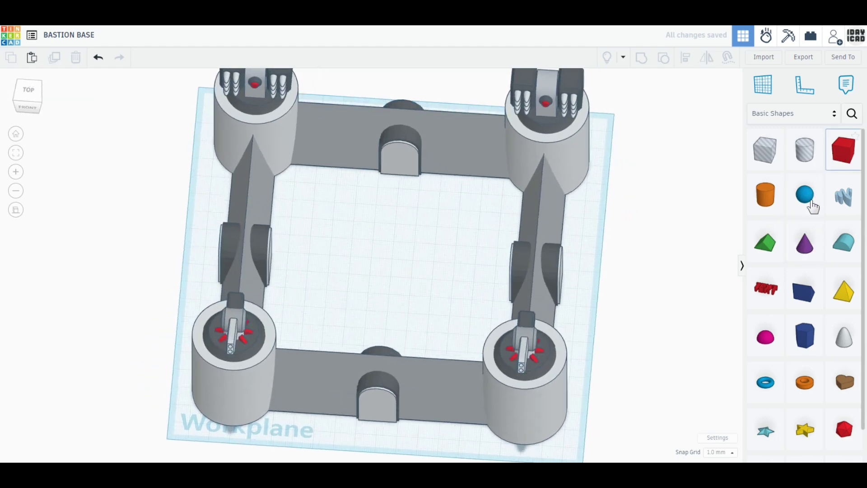
Add a polygon inside the walls, give it 8 sides and rotate it 22.5° on the workplane
{"action": "left_click", "coordinate": [805, 335]}
{"action": "left_click", "coordinate": [379, 268]}
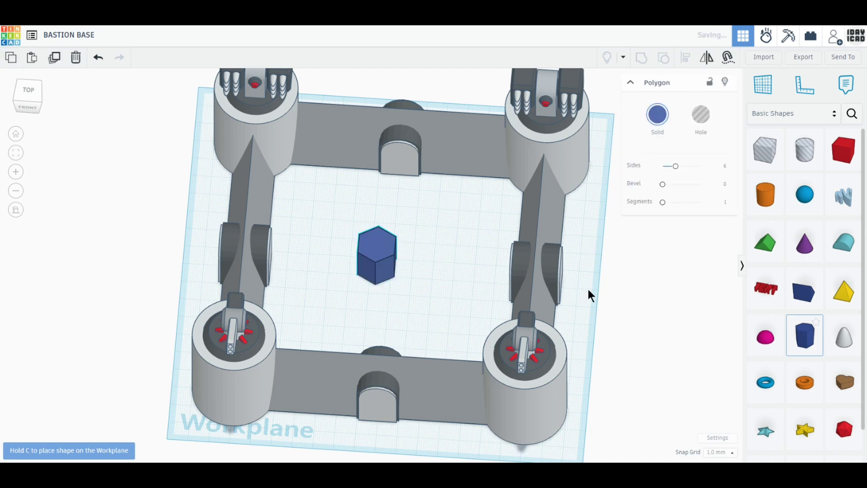
{"action": "left_click", "coordinate": [717, 168]}
{"action": "type", "text": "8"}
{"action": "key", "text": "Return"}
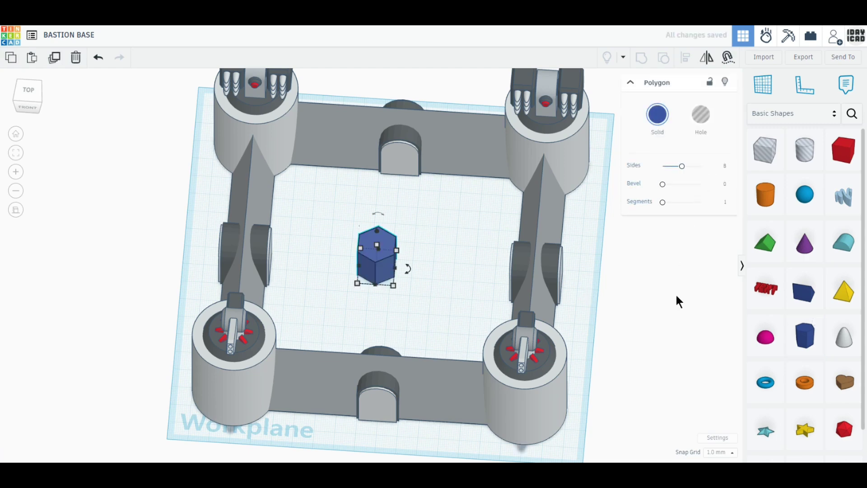
{"action": "mouse_move", "coordinate": [409, 271]}
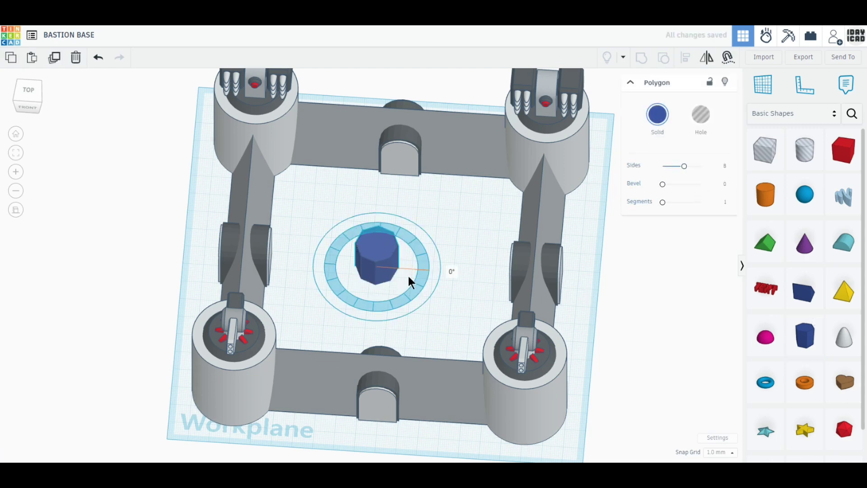
{"action": "left_click_drag", "start_coordinate": [410, 278], "coordinate": [410, 281]}
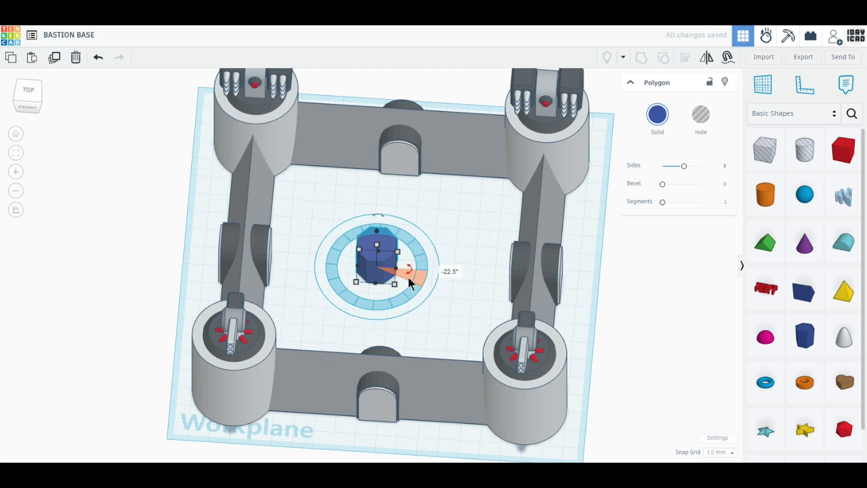
Resize the octagon's base to 80 mm by 80 mm
{"action": "mouse_move", "coordinate": [396, 284]}
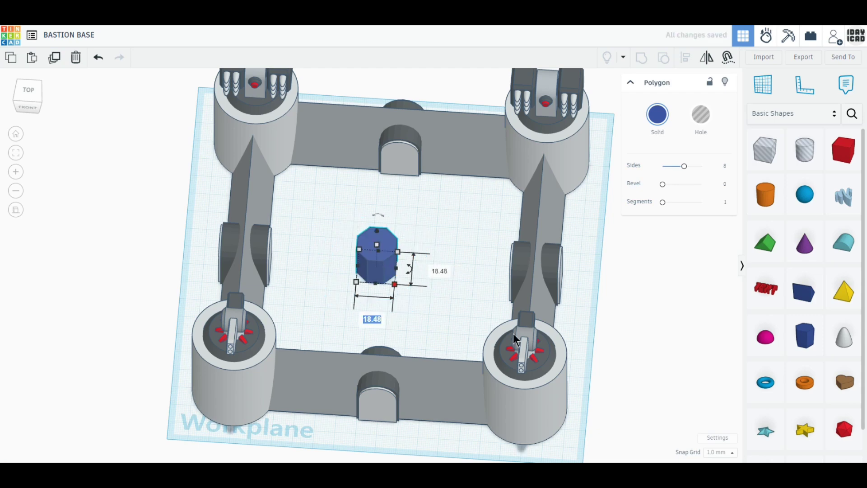
{"action": "type", "text": "80"}
{"action": "key", "text": "Tab"}
{"action": "type", "text": "80"}
{"action": "key", "text": "Return"}
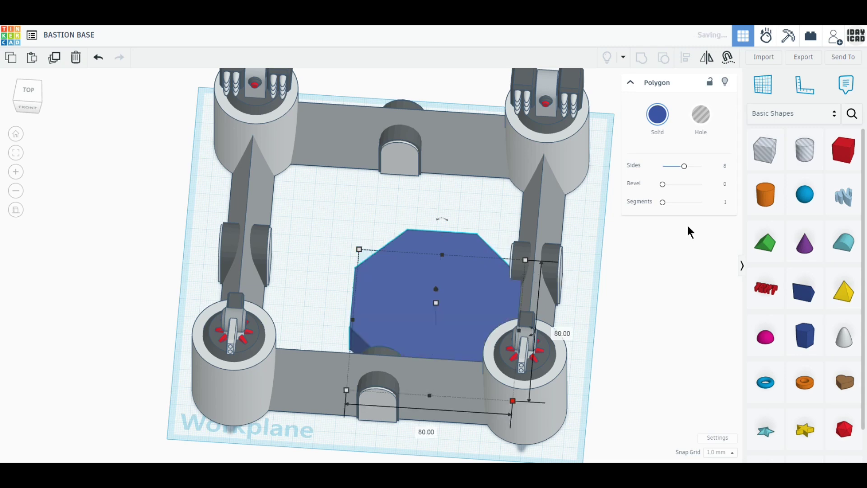
Keep the polygon at 8 sides and set its bevel to 2.5
{"action": "left_click_drag", "start_coordinate": [683, 166], "coordinate": [738, 173]}
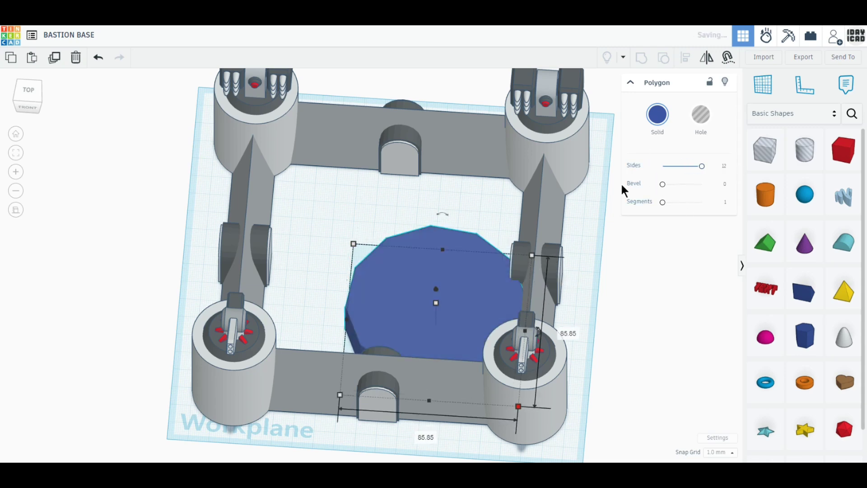
{"action": "left_click", "coordinate": [98, 58]}
{"action": "left_click", "coordinate": [707, 190]}
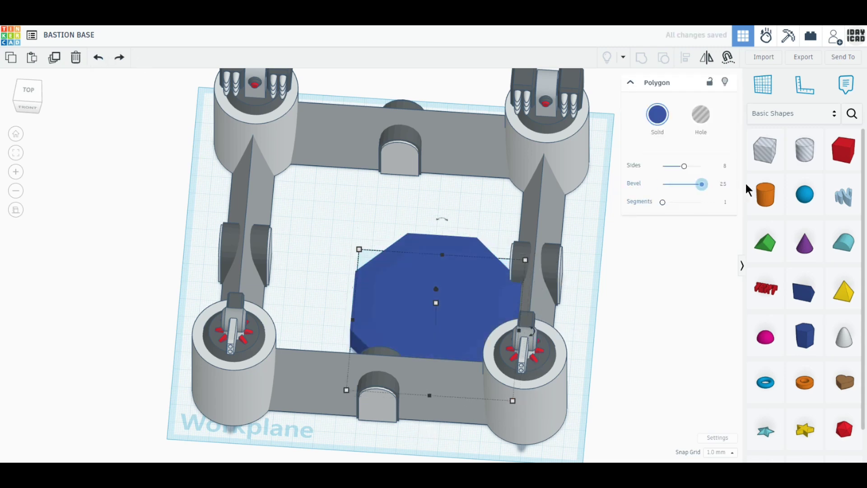
Move the bevelled octagon to the middle of the courtyard enclosed by the four walls
{"action": "left_click_drag", "start_coordinate": [480, 304], "coordinate": [433, 260]}
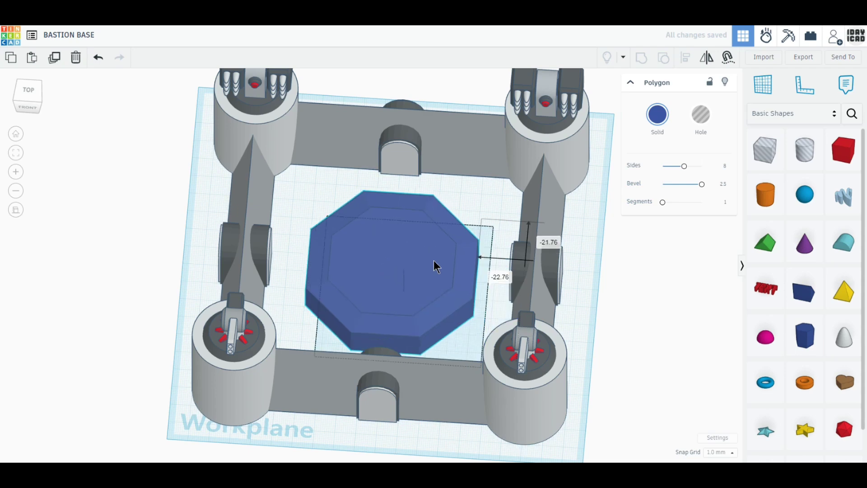
{"action": "left_click", "coordinate": [26, 90]}
{"action": "left_click_drag", "start_coordinate": [392, 320], "coordinate": [392, 311]}
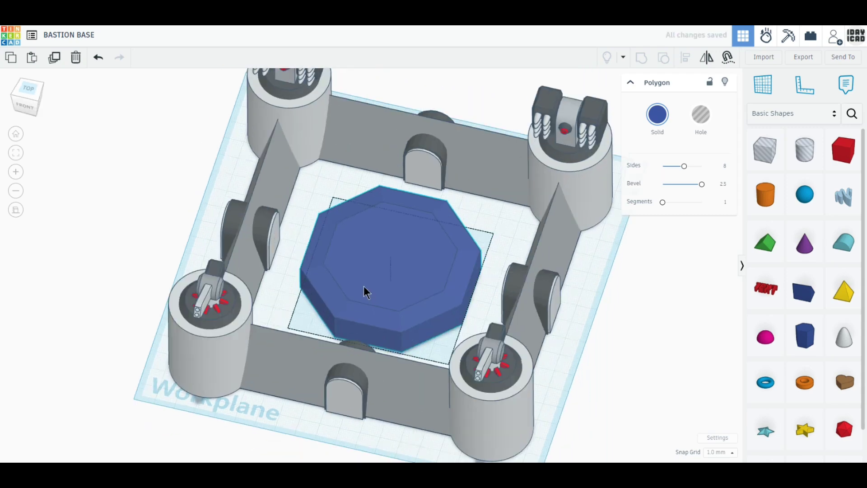